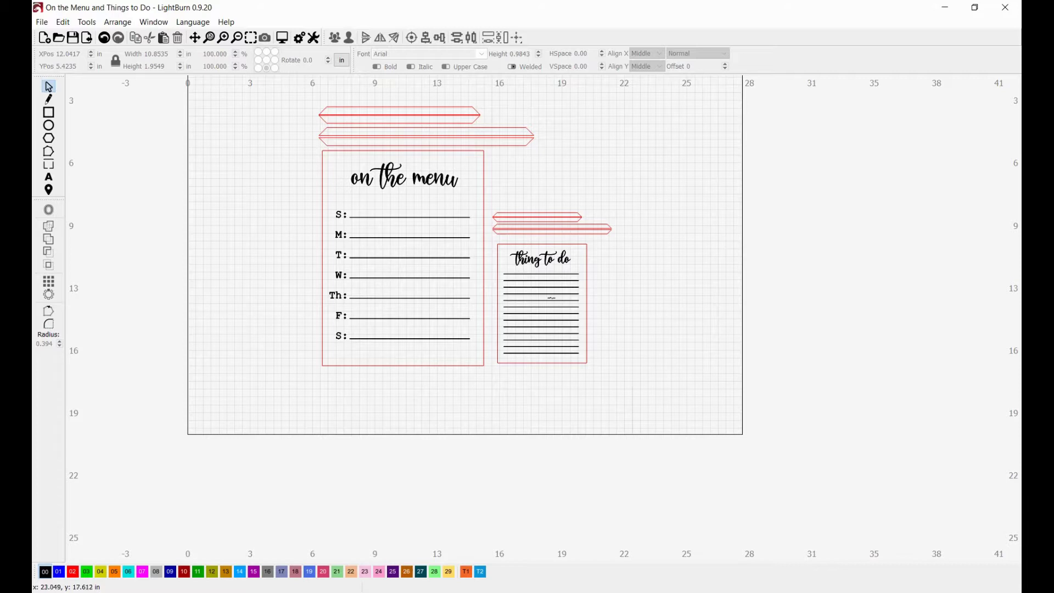
Step: Inspect the finished design by selecting menu board artwork and the two red banners
drag(305, 135, 490, 401)
click(212, 170)
drag(295, 98, 588, 164)
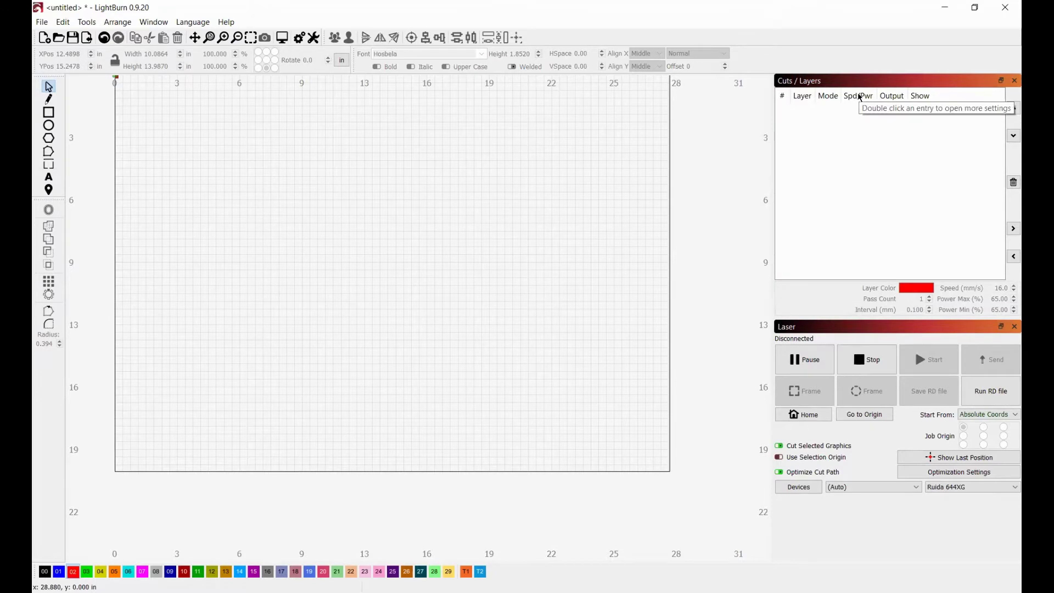
Step: Draw a rectangle about 8.4 × 11.6 in on the empty canvas
click(49, 112)
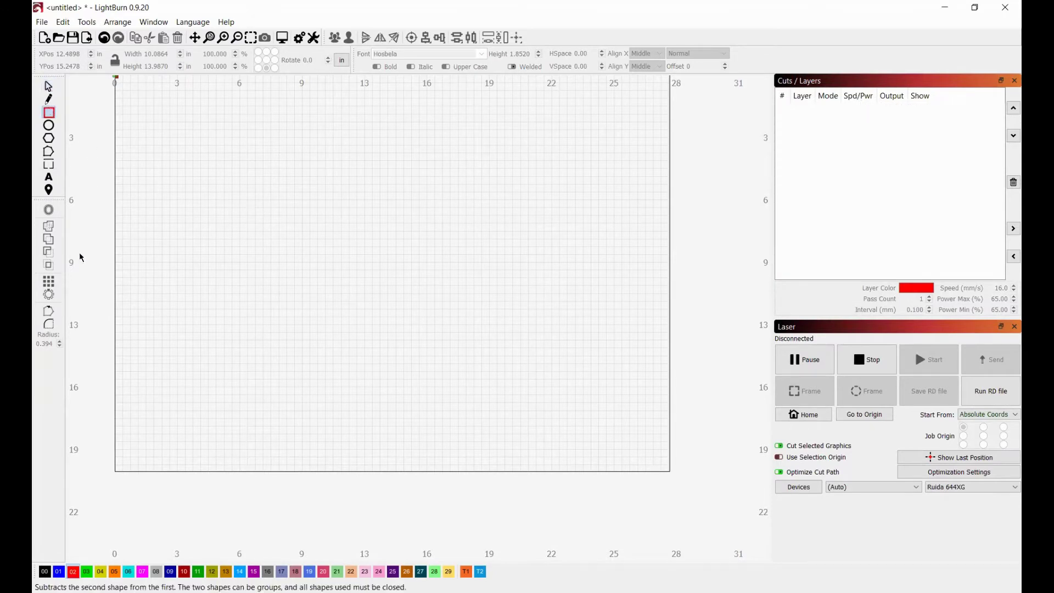
mouse_move(259, 131)
mouse_down()
mouse_move(332, 337)
mouse_move(461, 355)
mouse_move(426, 364)
mouse_up()
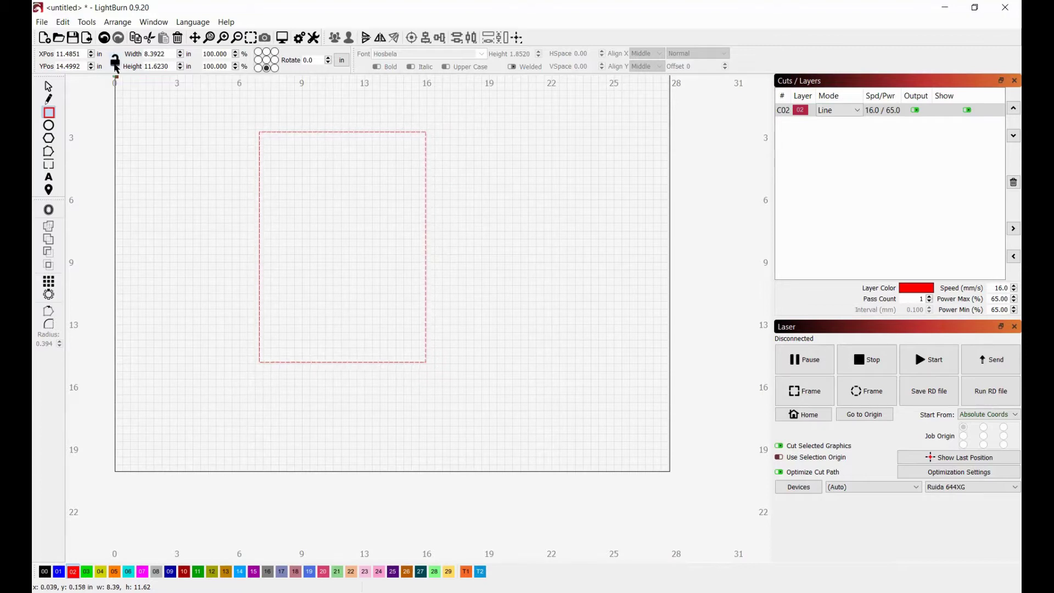
Step: Unlock the aspect ratio and resize the rectangle to 9 in wide by 12 in tall
click(115, 61)
drag(168, 56, 62, 56)
text(12)
key(Return)
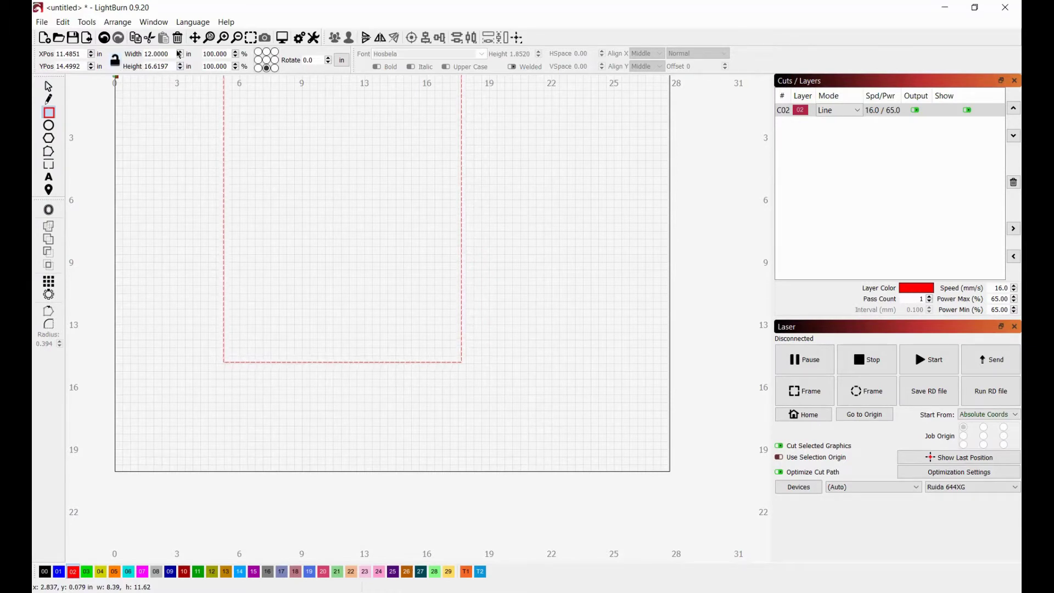
key(Tab)
text(7)
key(Return)
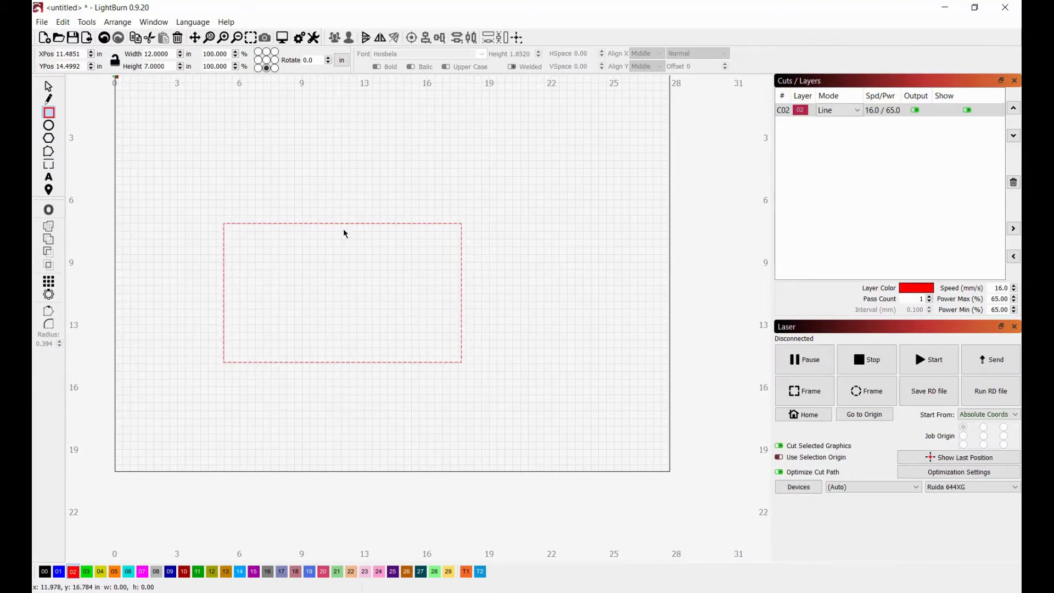
key(shift+Tab)
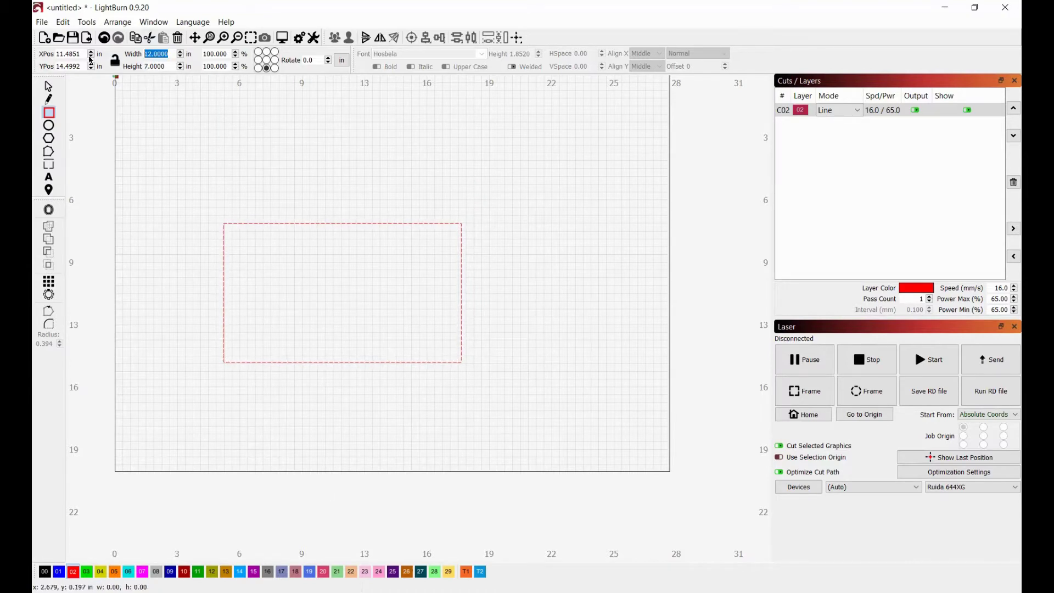
text(9)
key(Tab)
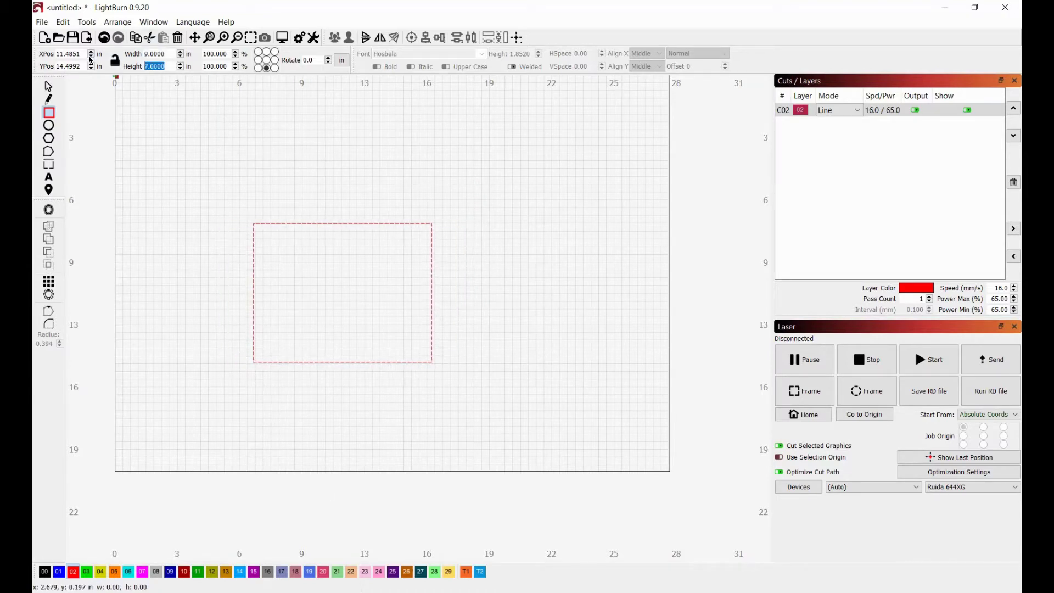
text(12)
key(Return)
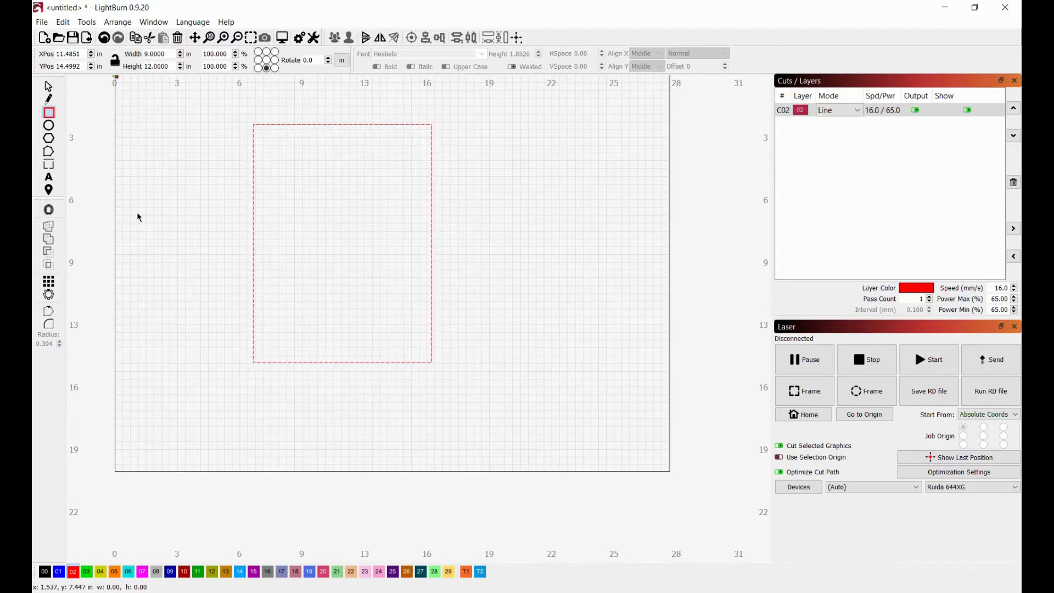
Step: Add the text 'thing to do' and centre it near the top of the board
click(48, 177)
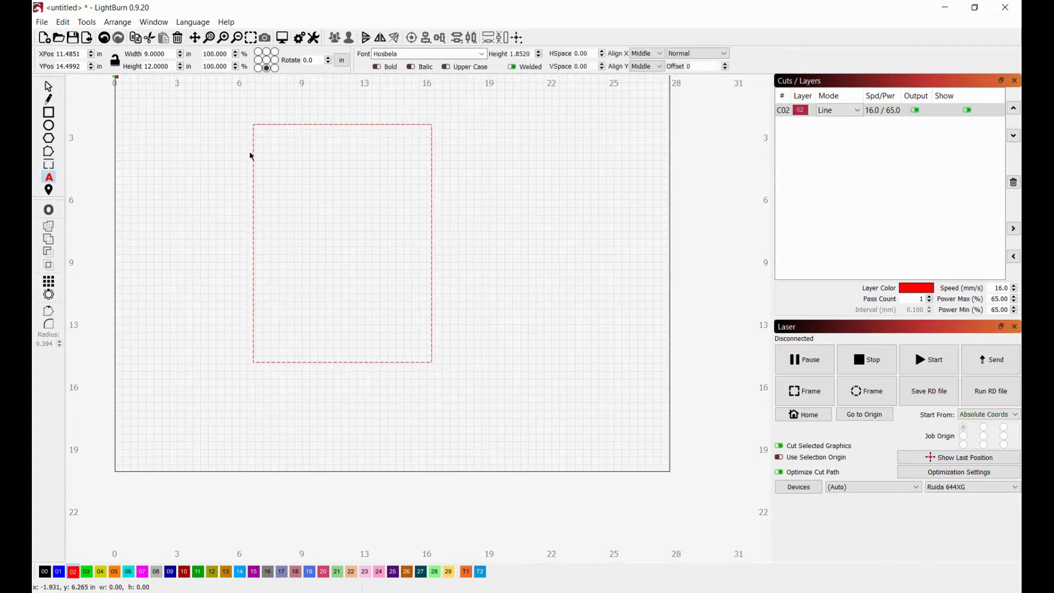
click(291, 160)
text(thing to do)
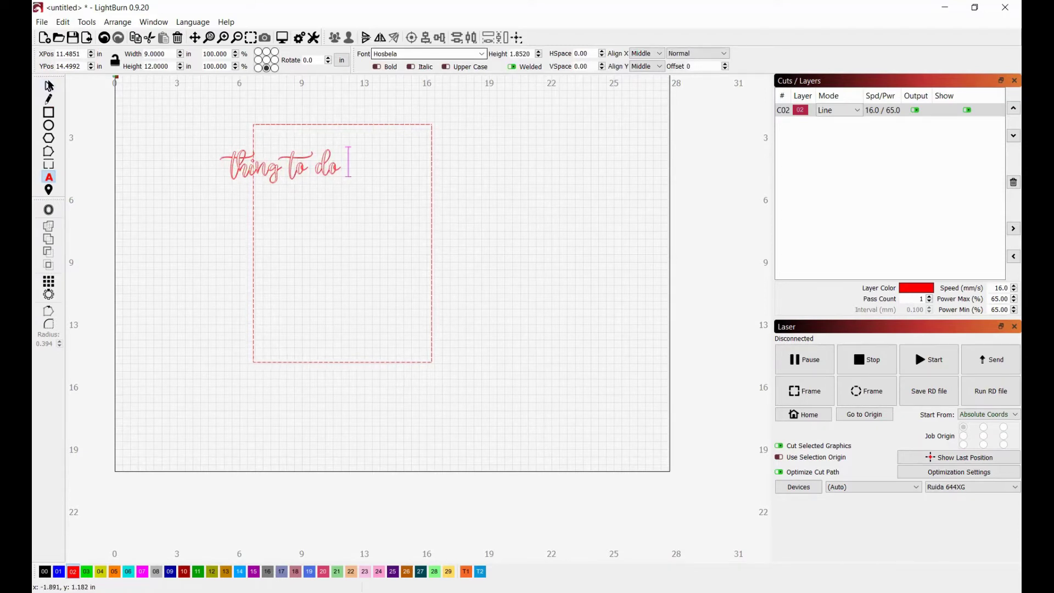
key(Escape)
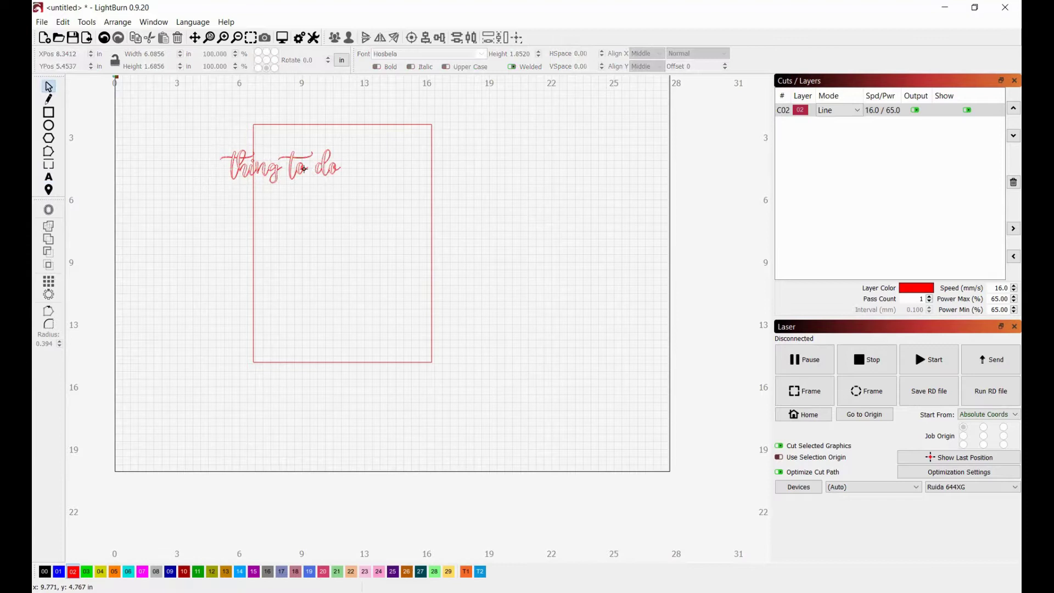
drag(284, 169, 363, 155)
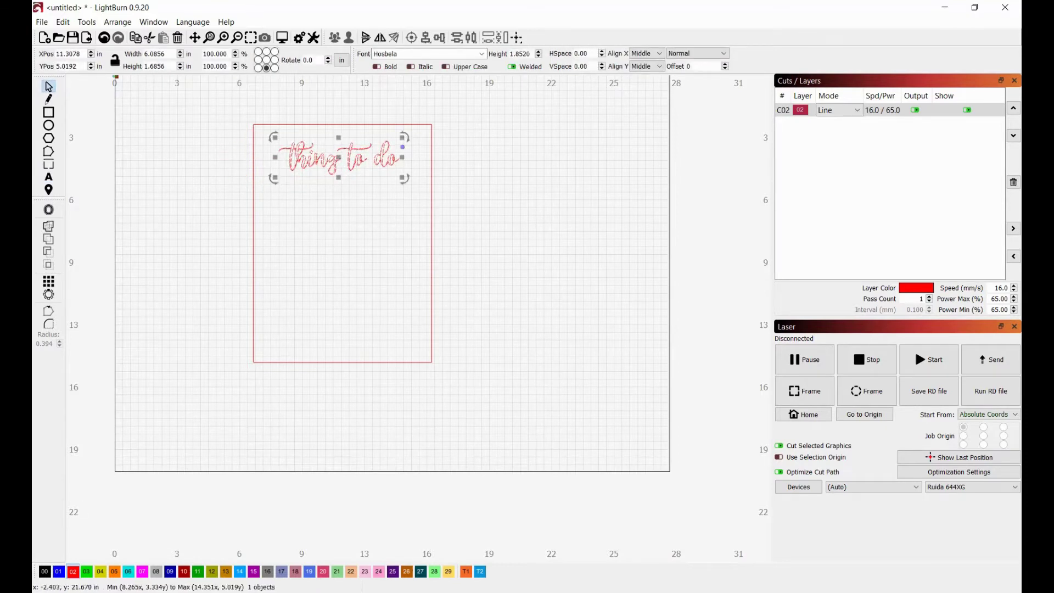
Step: Put the title on the black 00 fill layer and deselect it
click(45, 571)
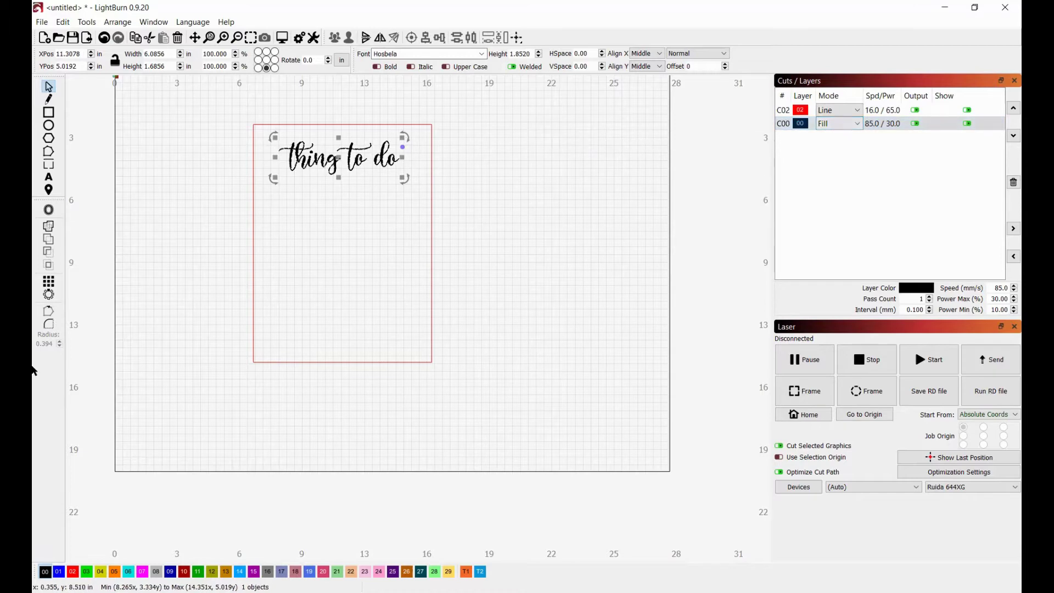
click(581, 284)
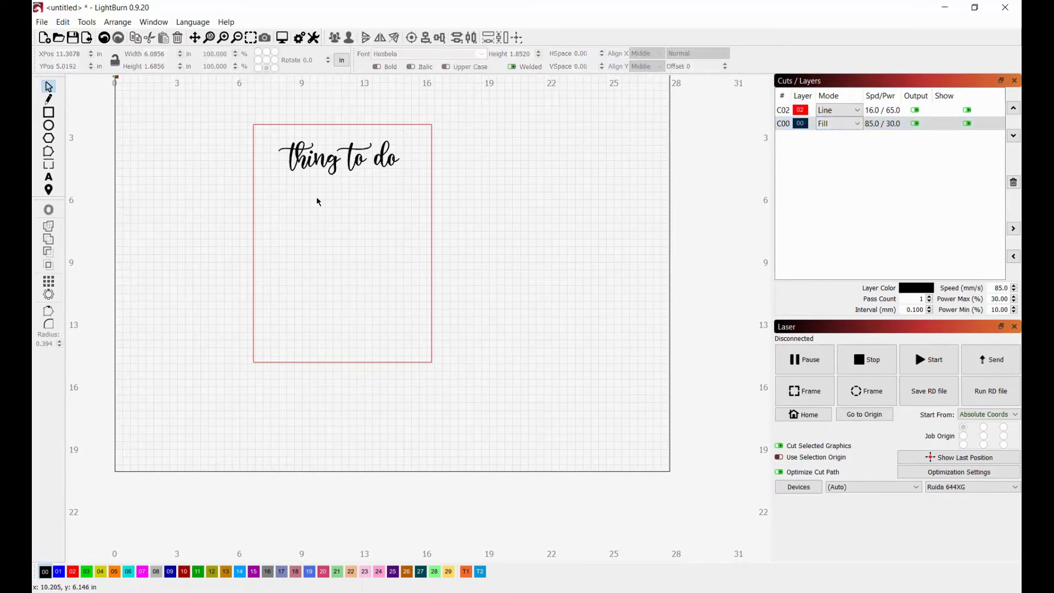
scroll(318, 200, up, 2)
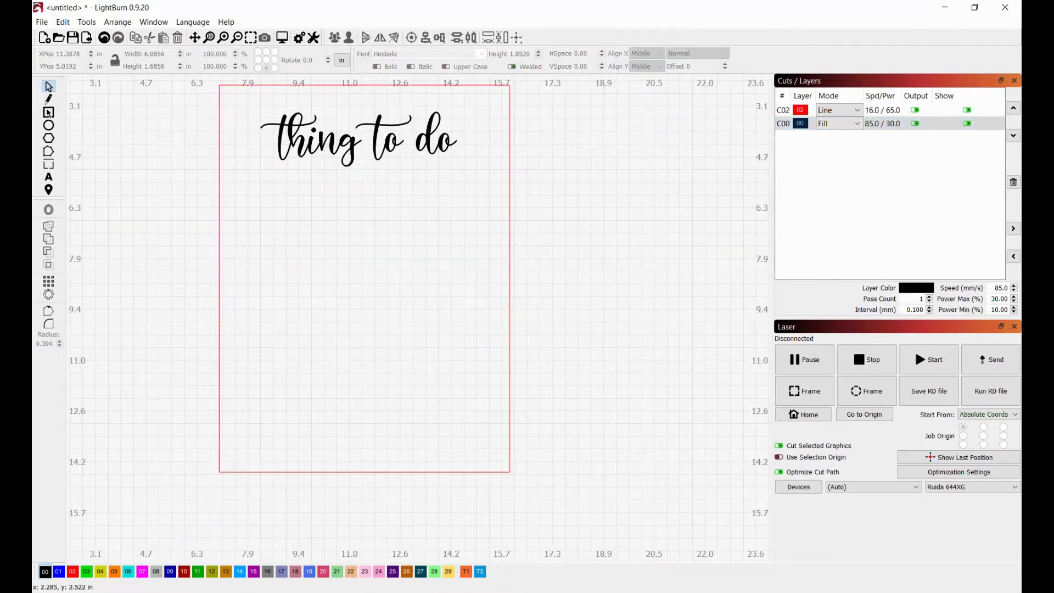
Step: Draw a thin bar about 7.56 in long beneath the title
click(48, 112)
drag(240, 183, 484, 184)
scroll(388, 179, up, 8)
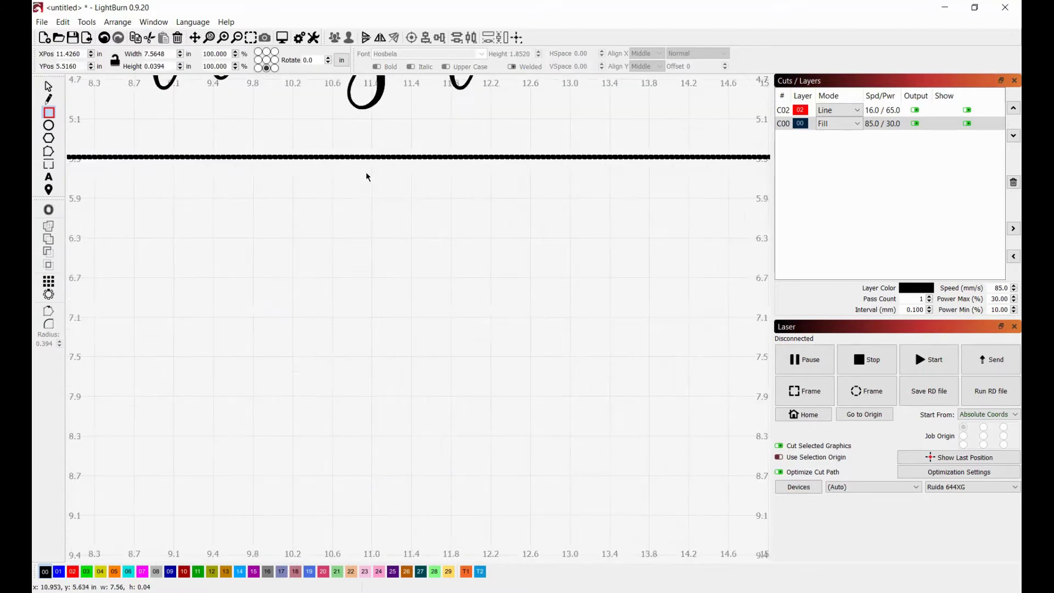
Step: Drag the bar's top edge down twice until it becomes a thin line
click(47, 87)
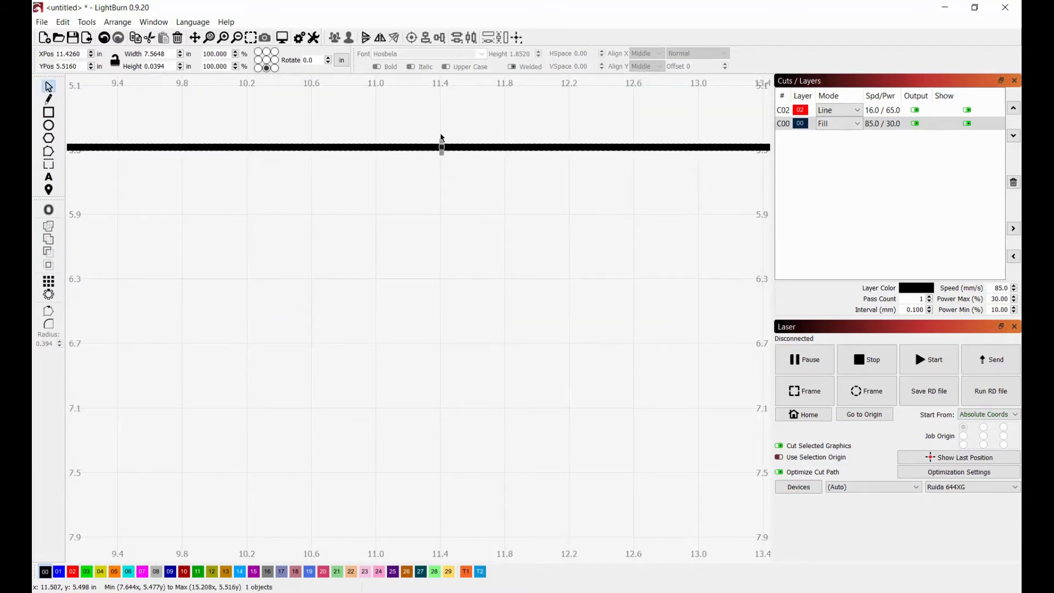
scroll(443, 145, up, 3)
key(Escape)
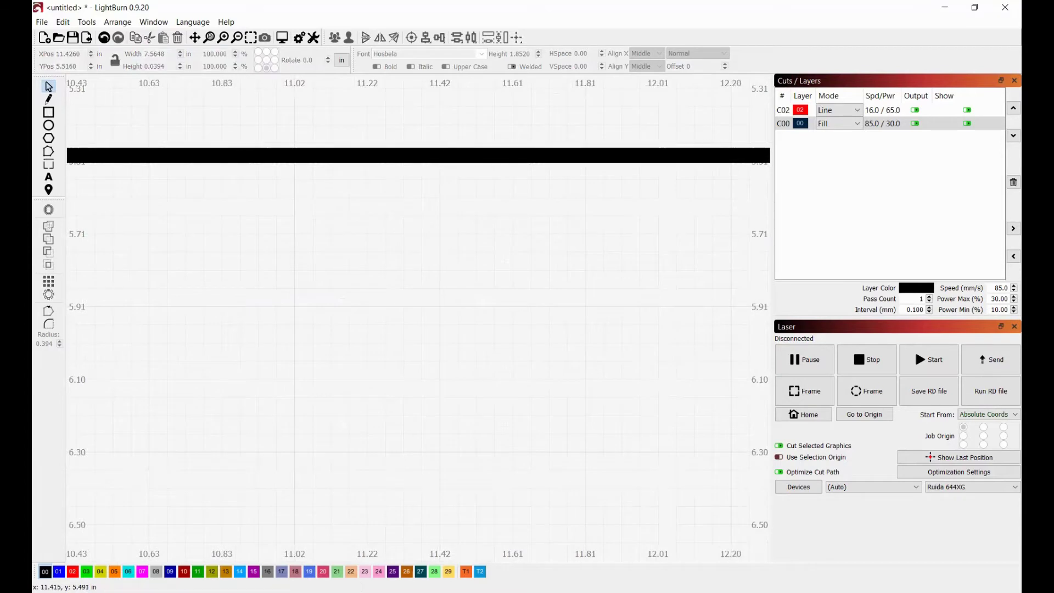
click(405, 161)
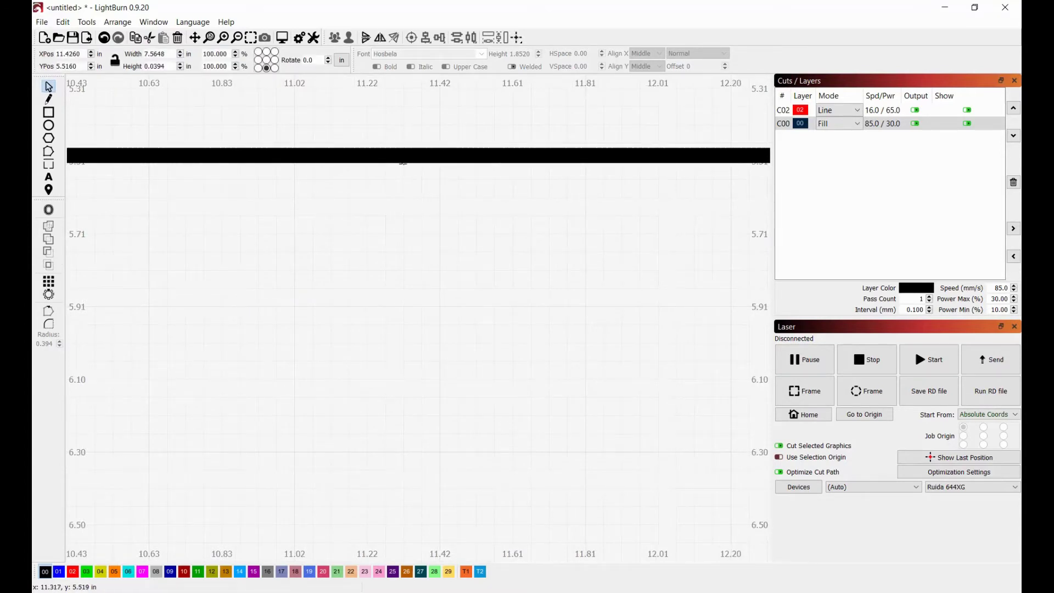
drag(444, 143, 444, 151)
scroll(434, 252, down, 5)
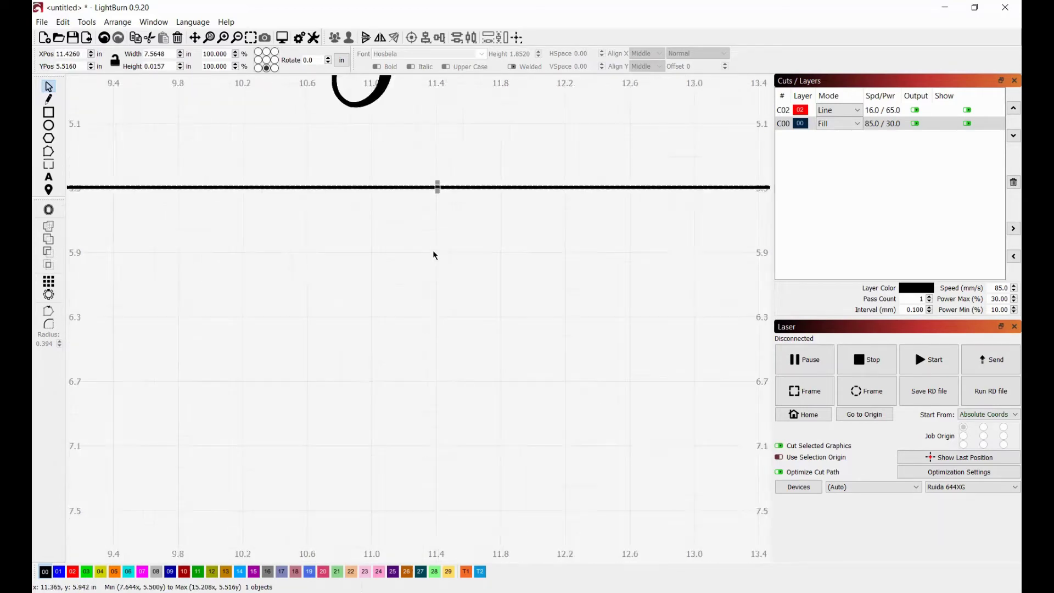
scroll(433, 252, up, 3)
scroll(449, 253, up, 6)
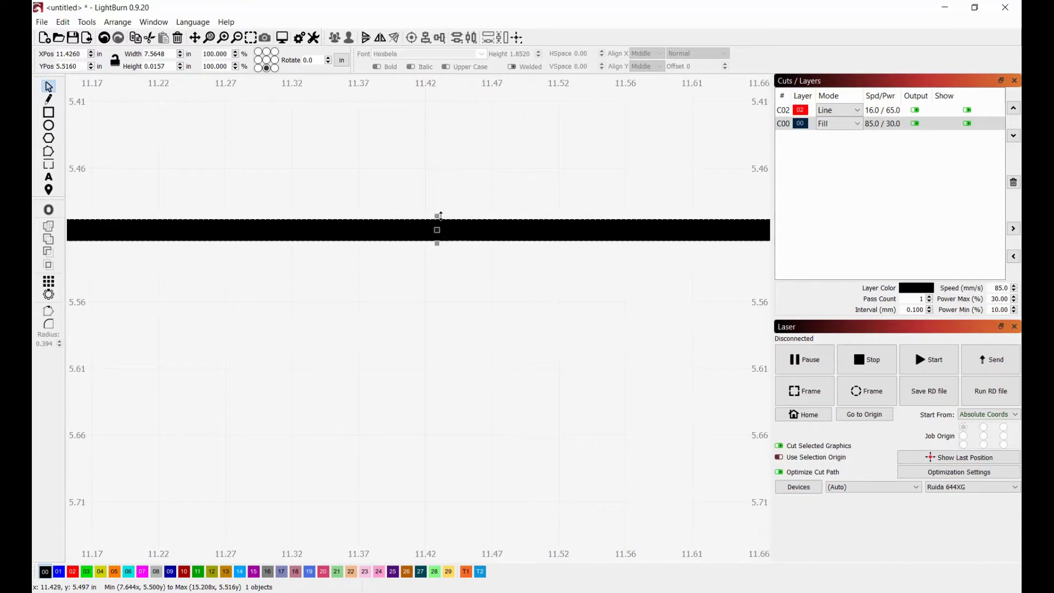
drag(437, 216, 436, 226)
click(434, 201)
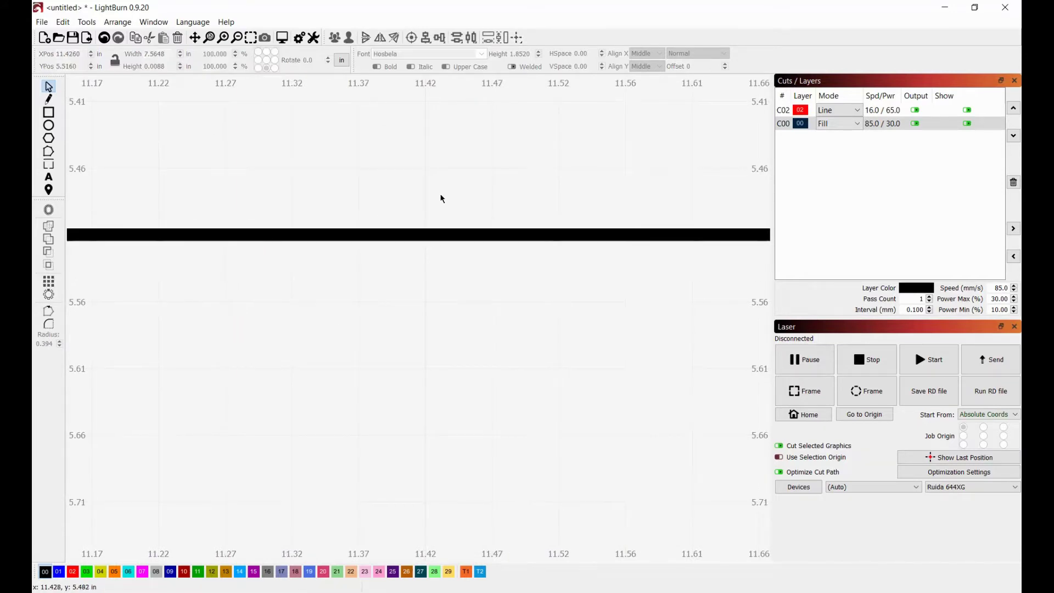
scroll(486, 358, down, 8)
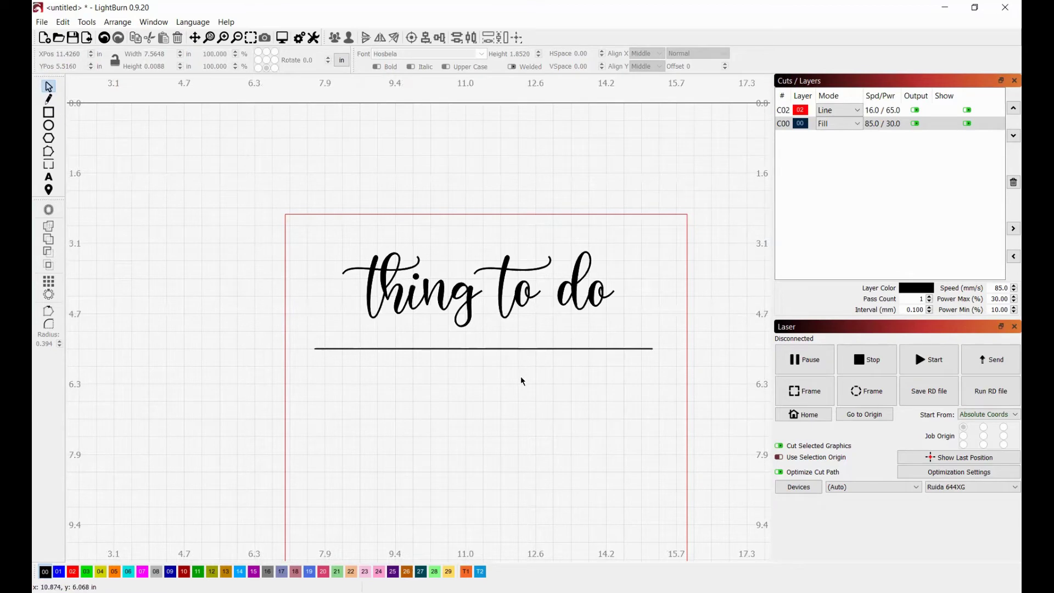
scroll(561, 350, down, 3)
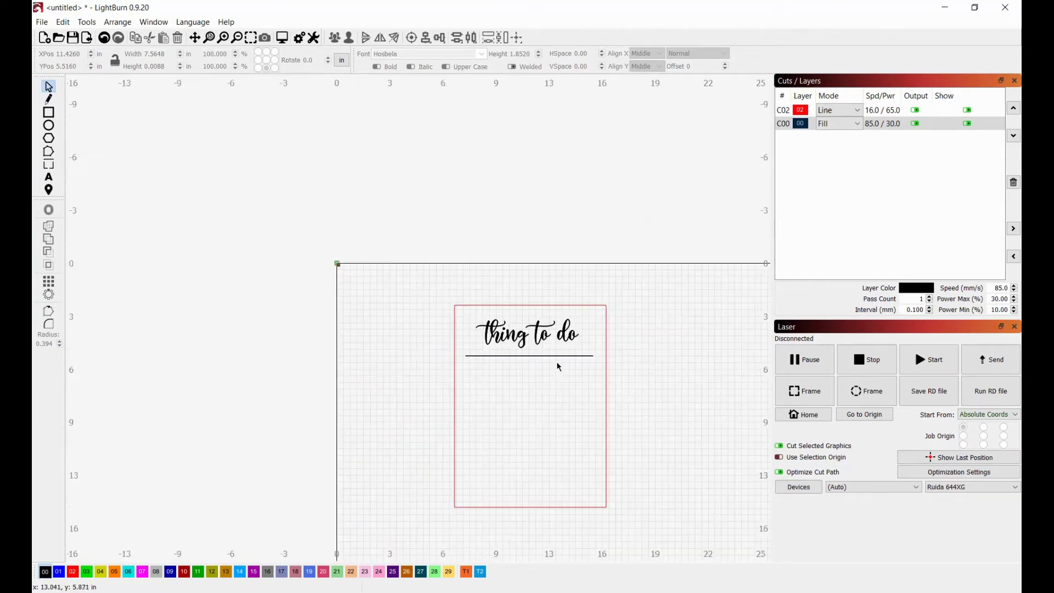
scroll(571, 494, up, 5)
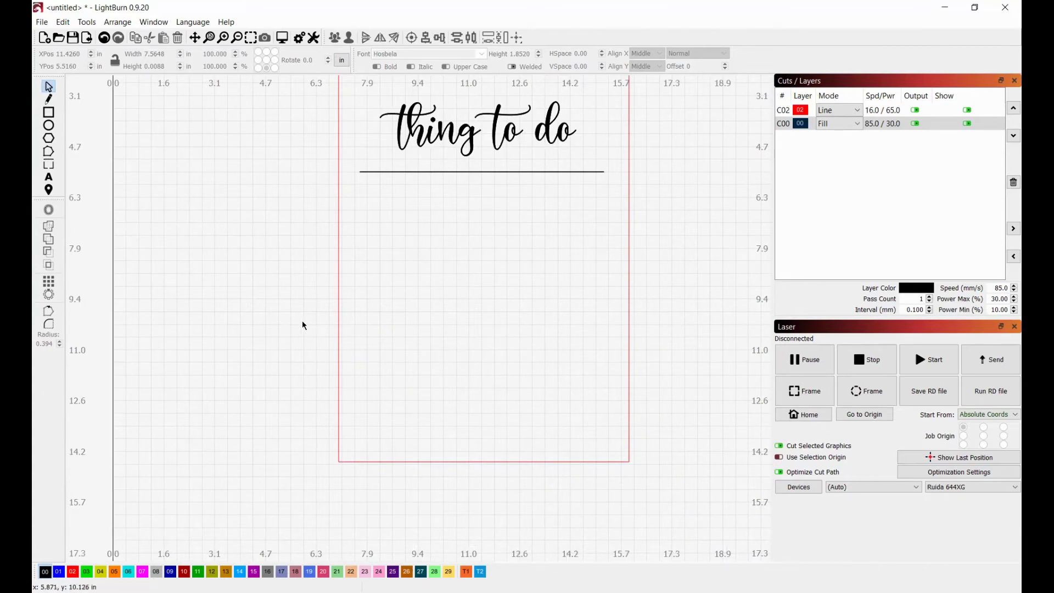
scroll(297, 344, down, 1)
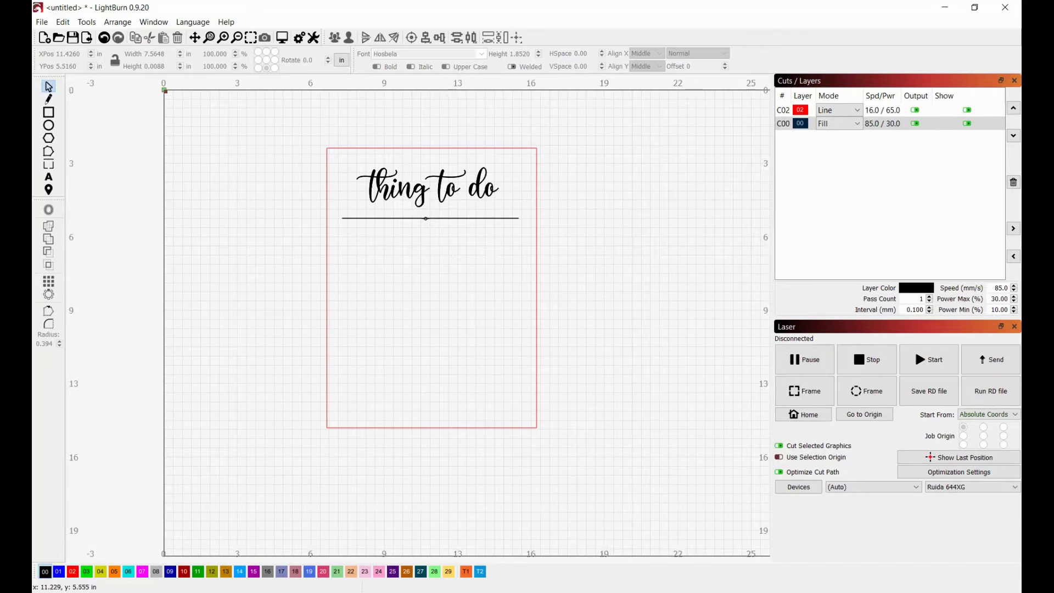
Step: Duplicate the line repeatedly, moving copies down to form about thirteen ruled lines
click(431, 220)
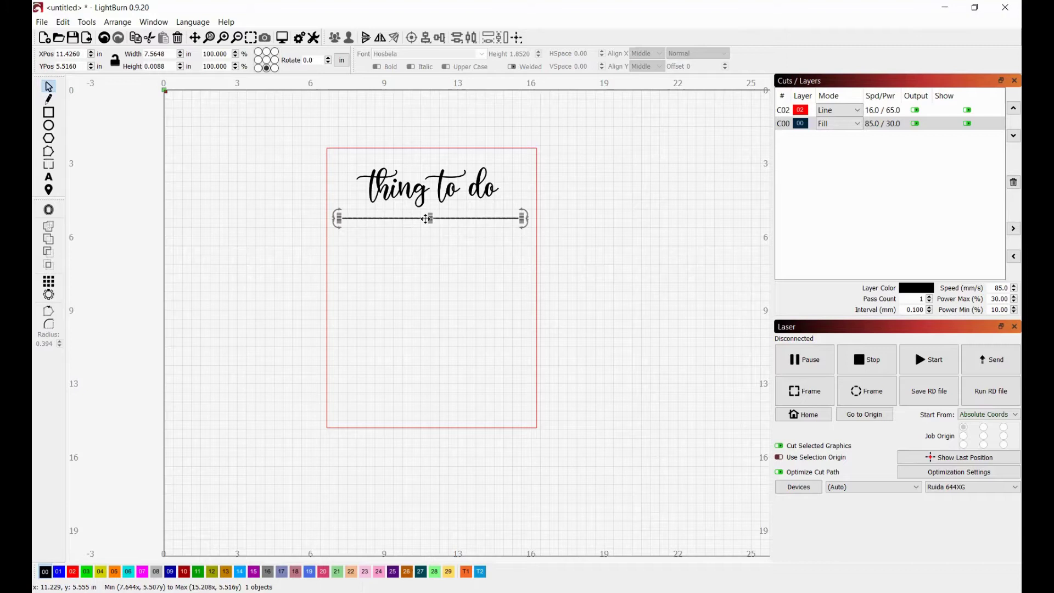
drag(426, 218, 427, 246)
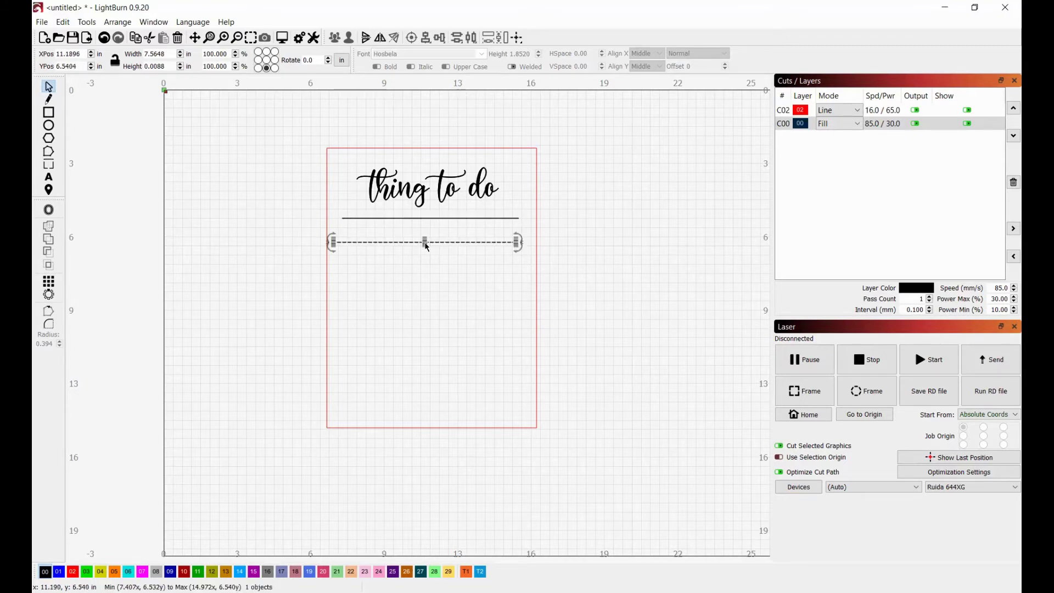
right_click(426, 246)
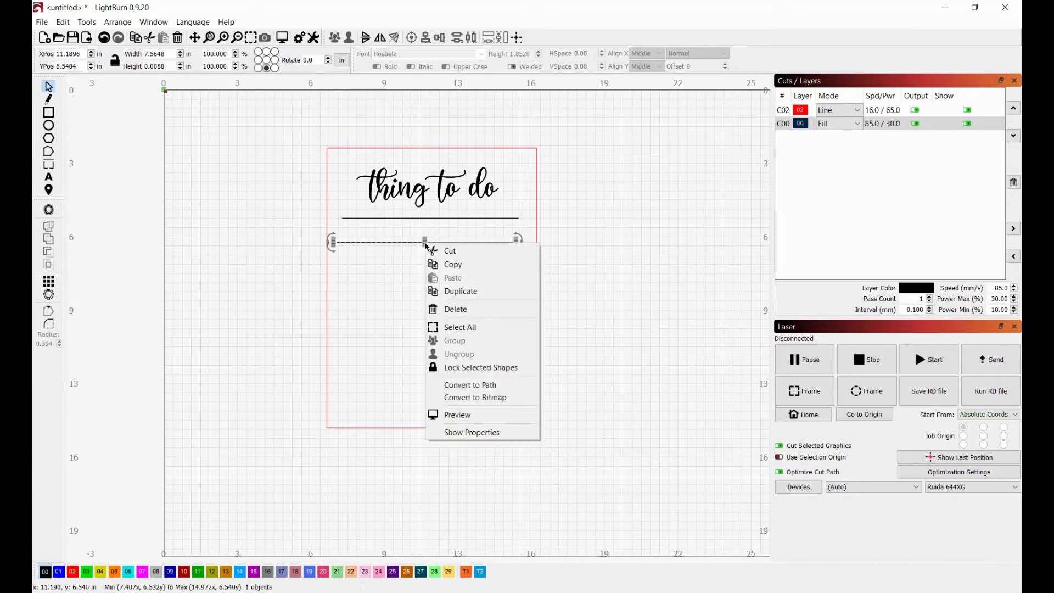
click(442, 291)
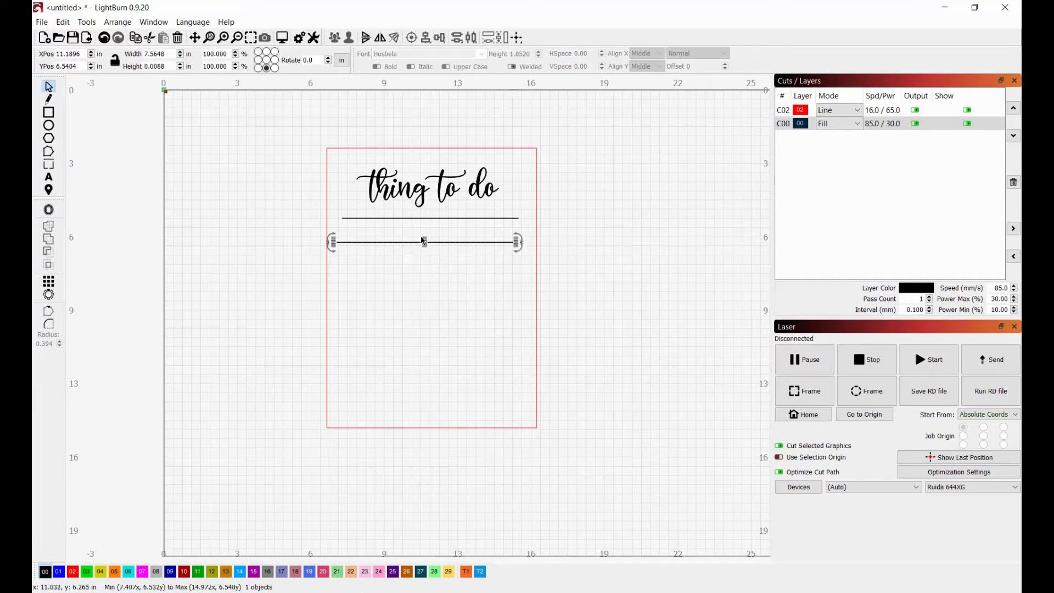
drag(425, 243, 430, 405)
key(ctrl+d)
key(ctrl+d)
key(ctrl+d)
key(ctrl+d)
key(ctrl+d)
key(ctrl+d)
key(ctrl+d)
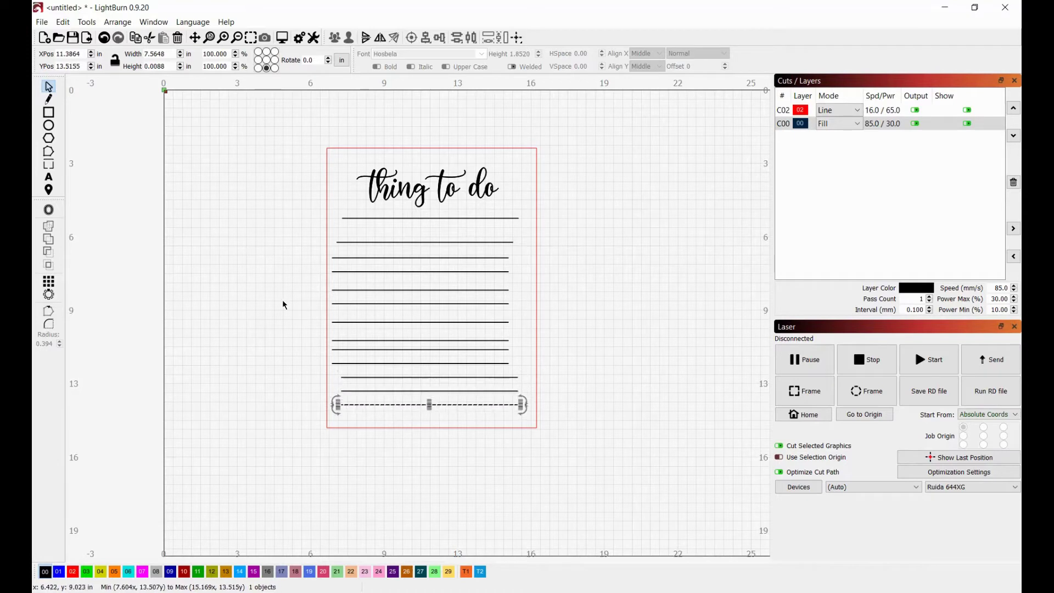
click(316, 219)
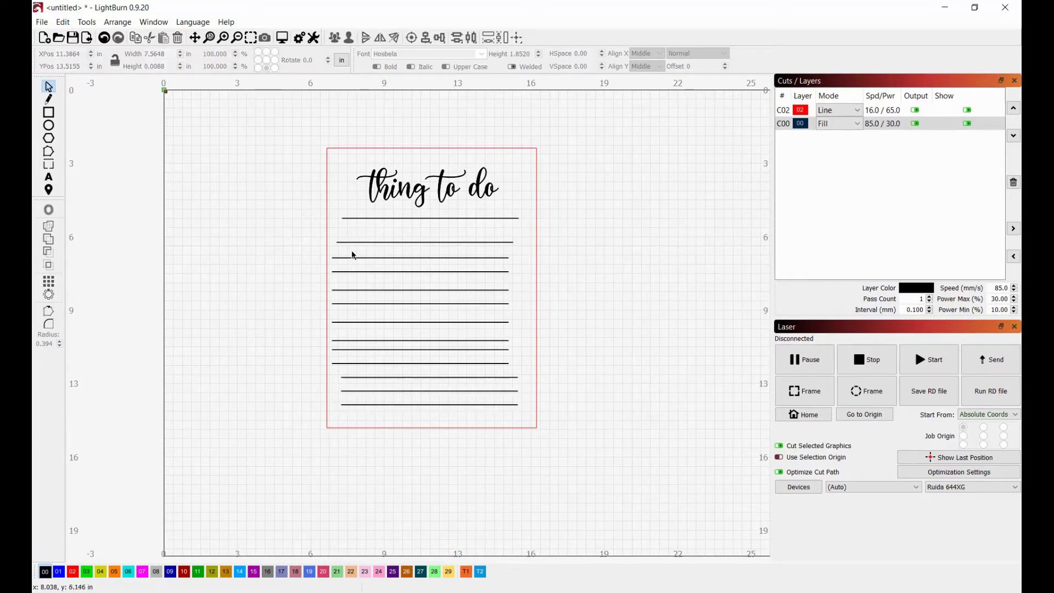
Step: Select all thirteen lines and centre-align them with the C shortcut
scroll(463, 370, up, 3)
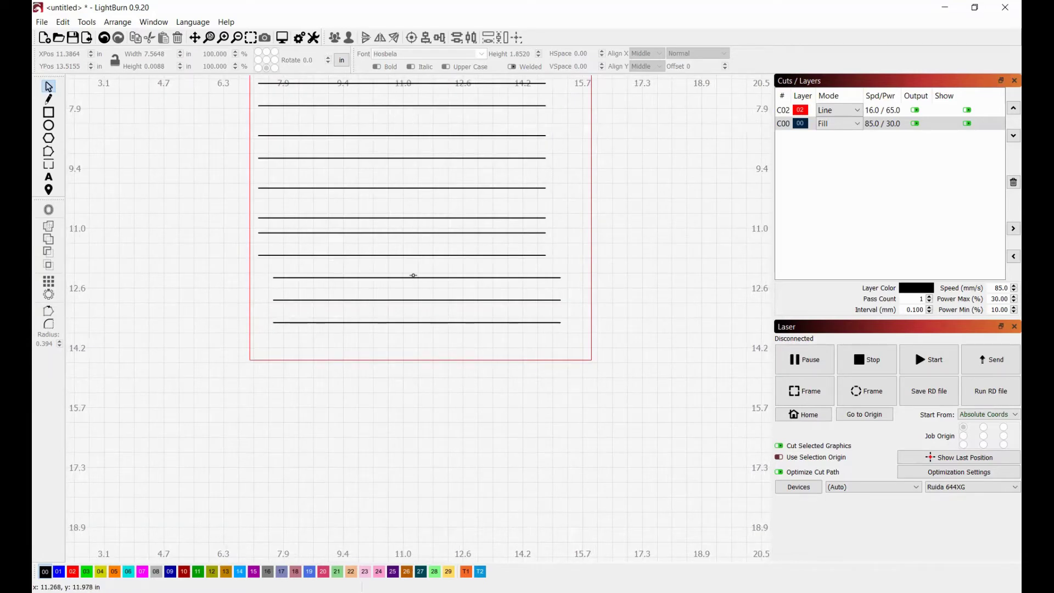
scroll(422, 335, down, 2)
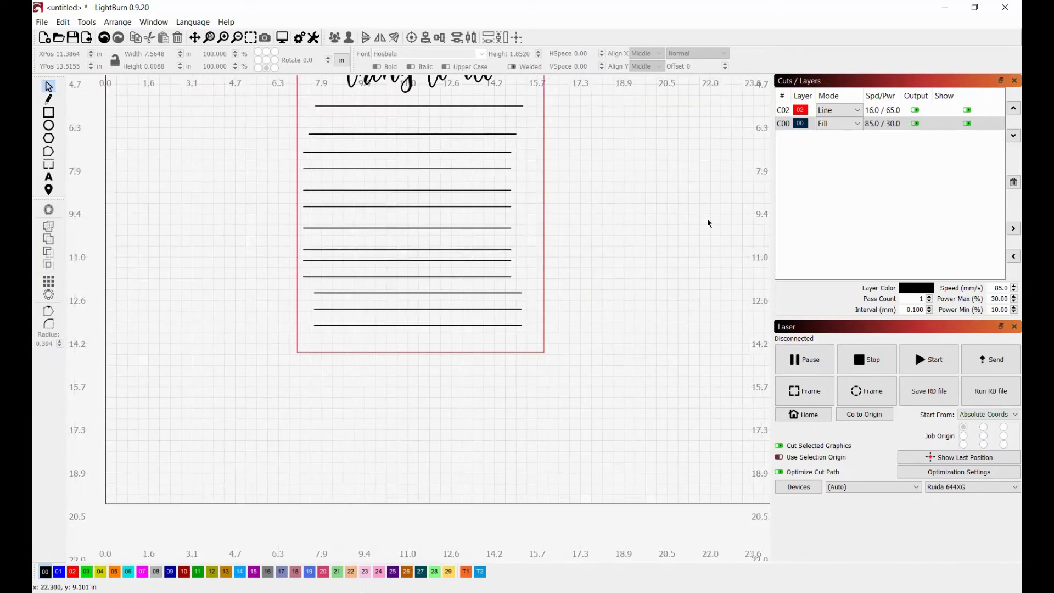
scroll(520, 222, down, 1)
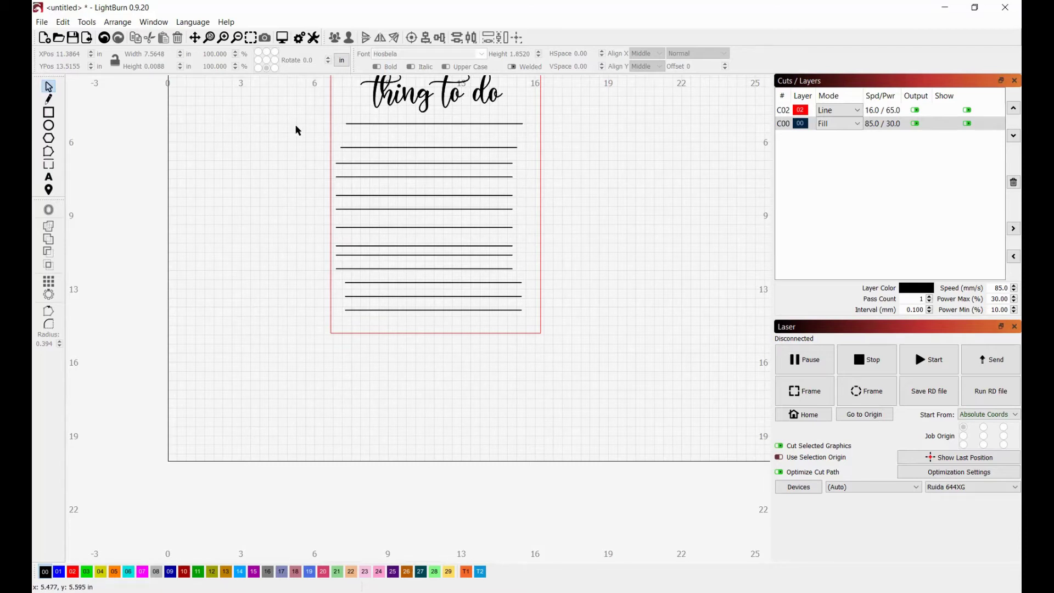
drag(295, 126, 305, 155)
drag(270, 99, 535, 323)
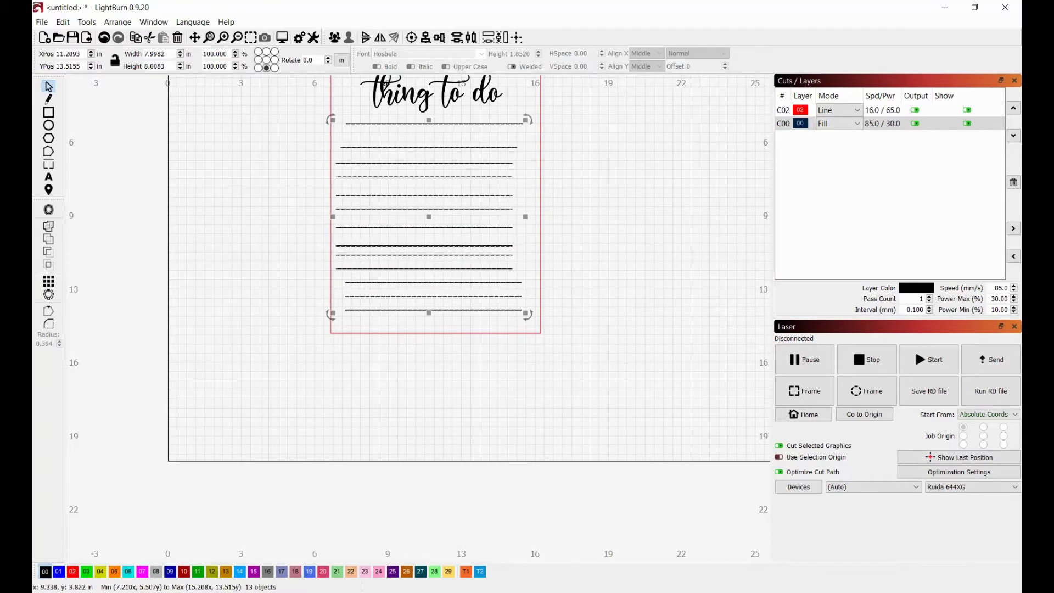
key(c)
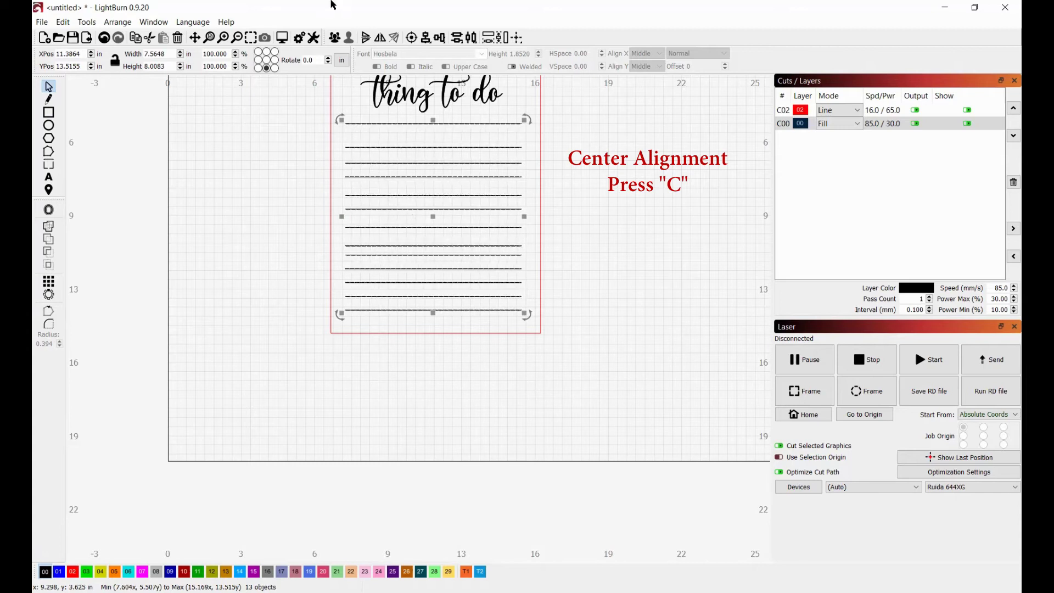
click(425, 37)
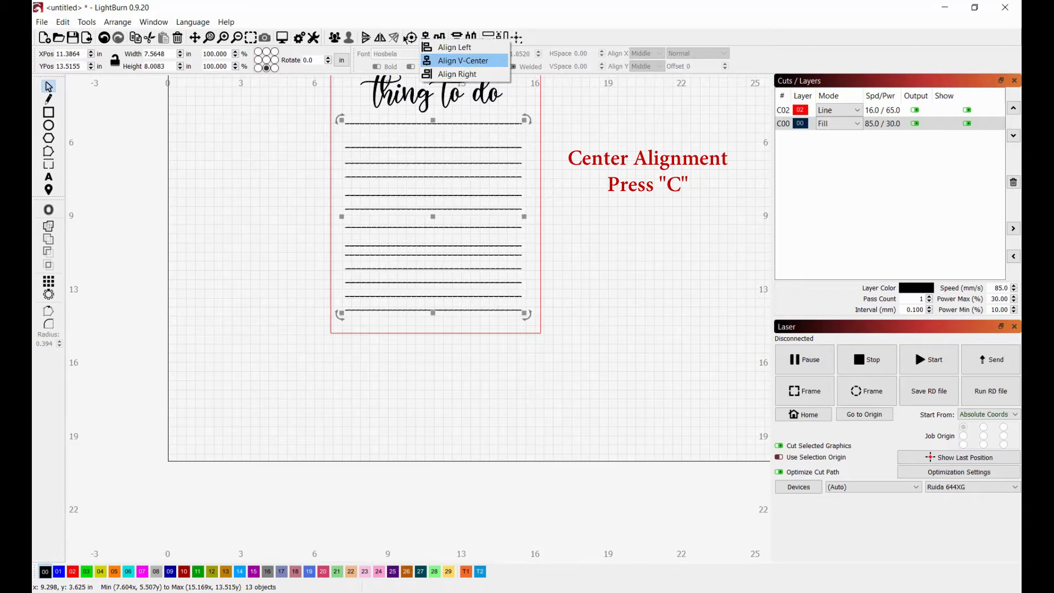
click(442, 9)
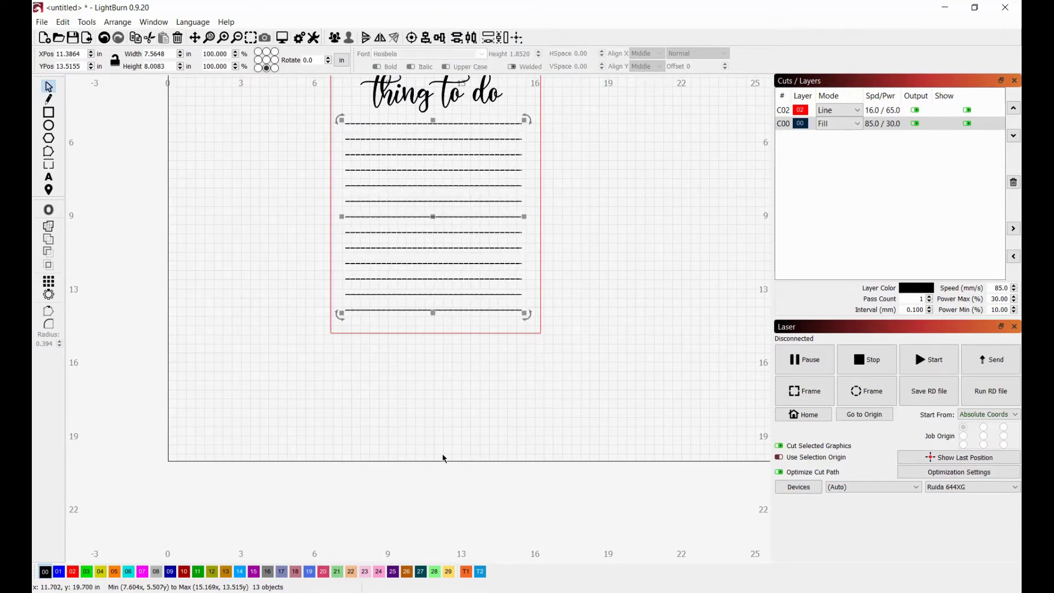
Step: Nudge the 'thing to do' title up slightly to Y 4.82 in
scroll(439, 426, up, 2)
scroll(442, 330, down, 2)
scroll(445, 174, up, 1)
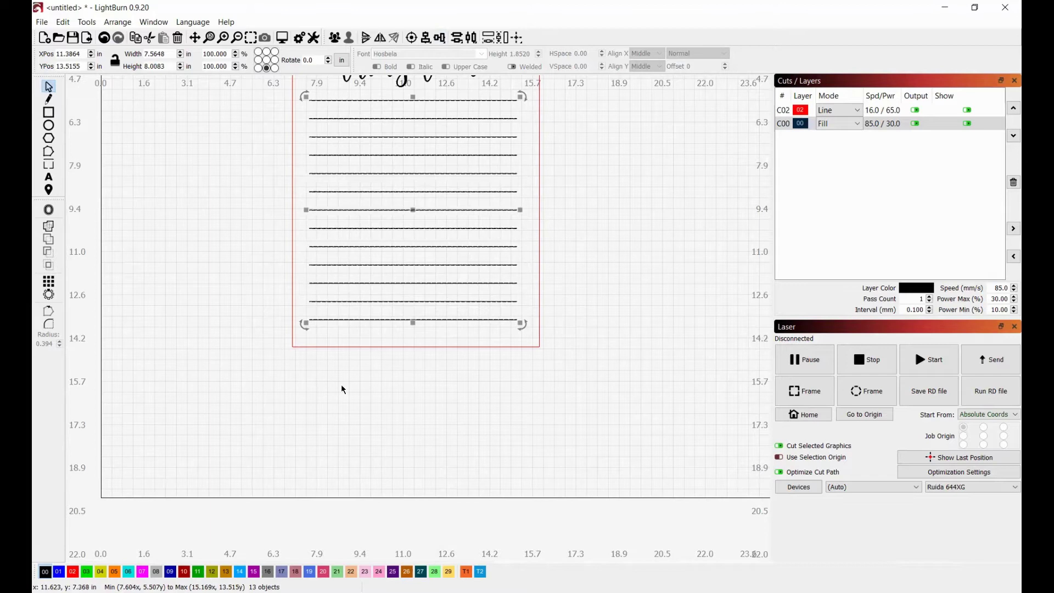
scroll(340, 384, down, 3)
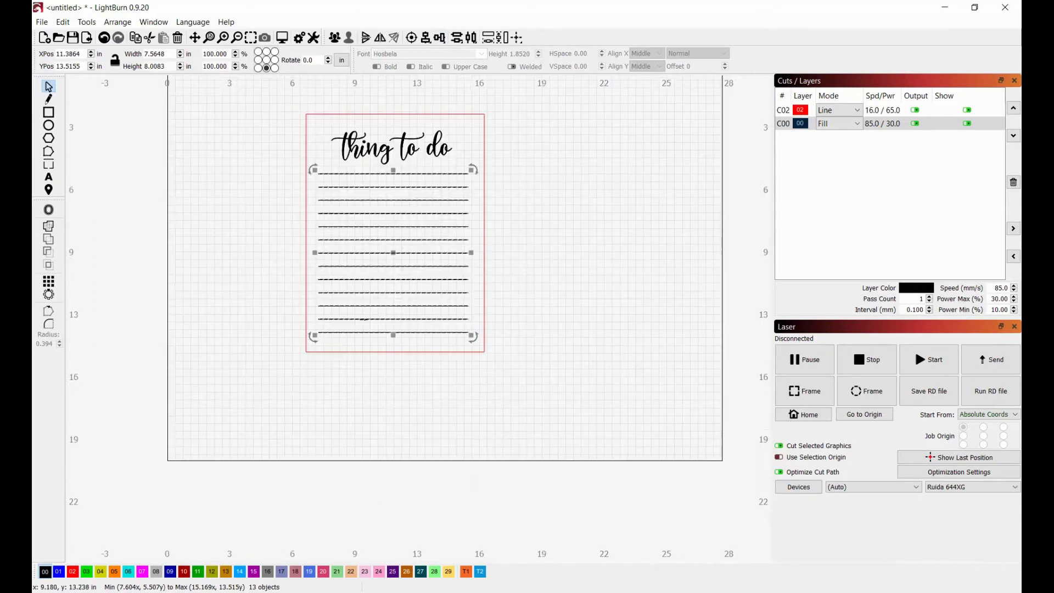
click(259, 245)
scroll(320, 275, up, 5)
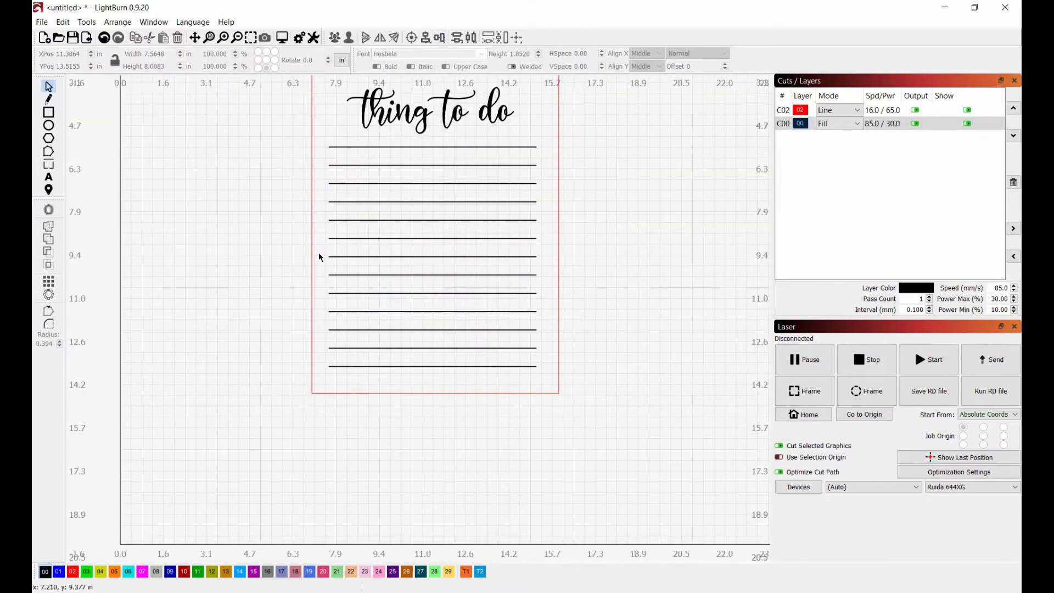
scroll(293, 234, down, 2)
scroll(324, 225, up, 1)
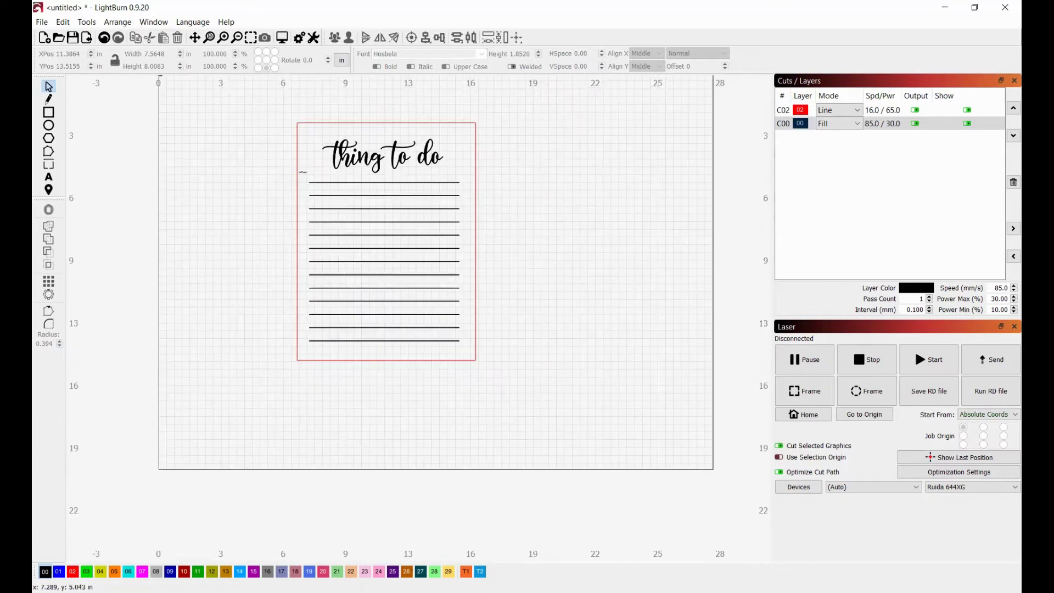
click(388, 156)
drag(387, 155, 388, 151)
click(599, 203)
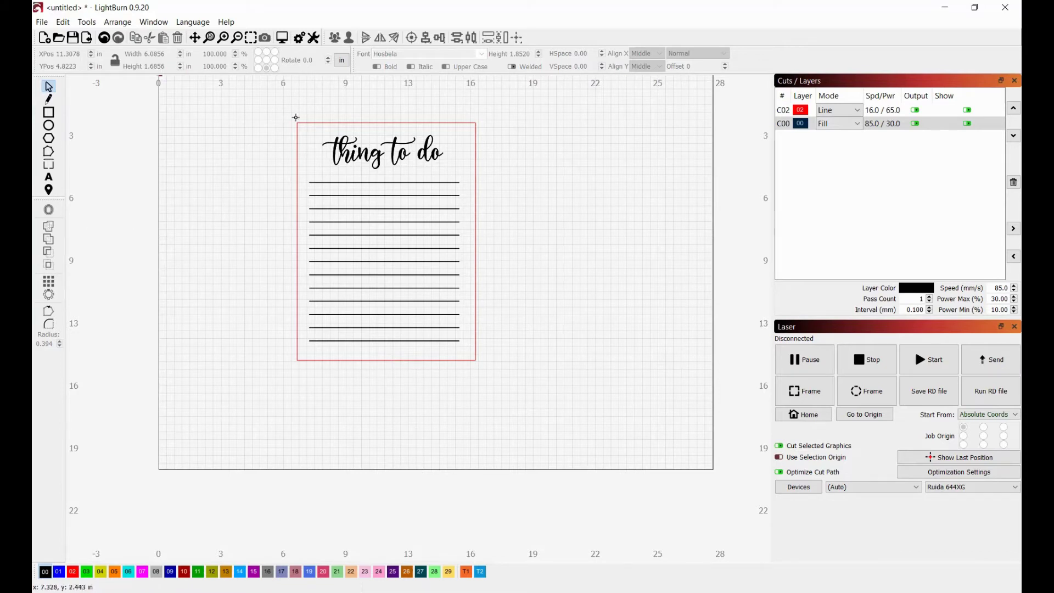
Step: Shrink the whole to-do board slightly and place it just above the work area
drag(296, 118, 531, 432)
scroll(436, 304, down, 2)
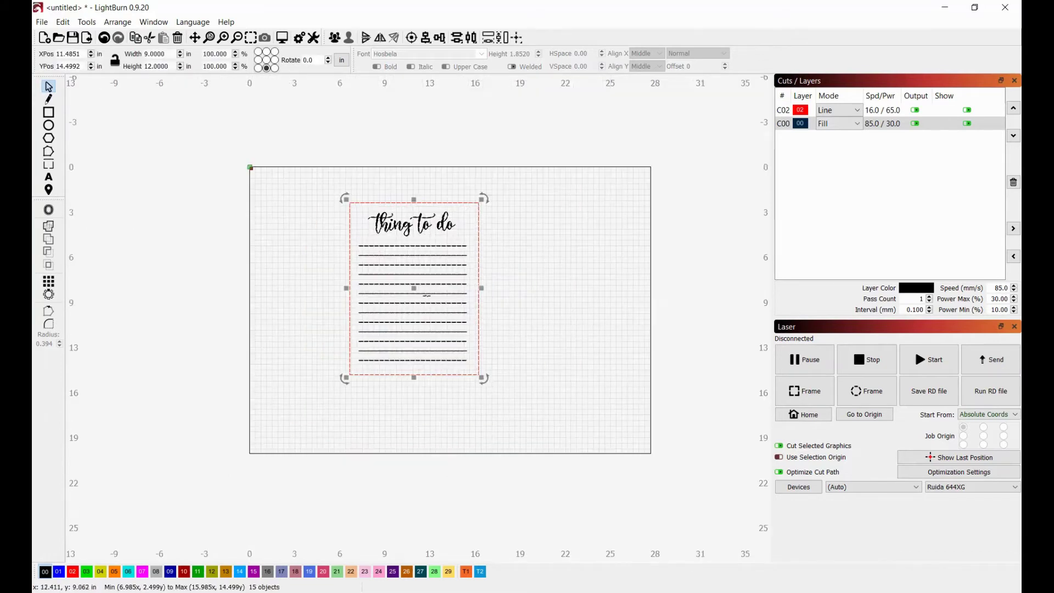
scroll(427, 295, down, 1)
drag(426, 295, 217, 281)
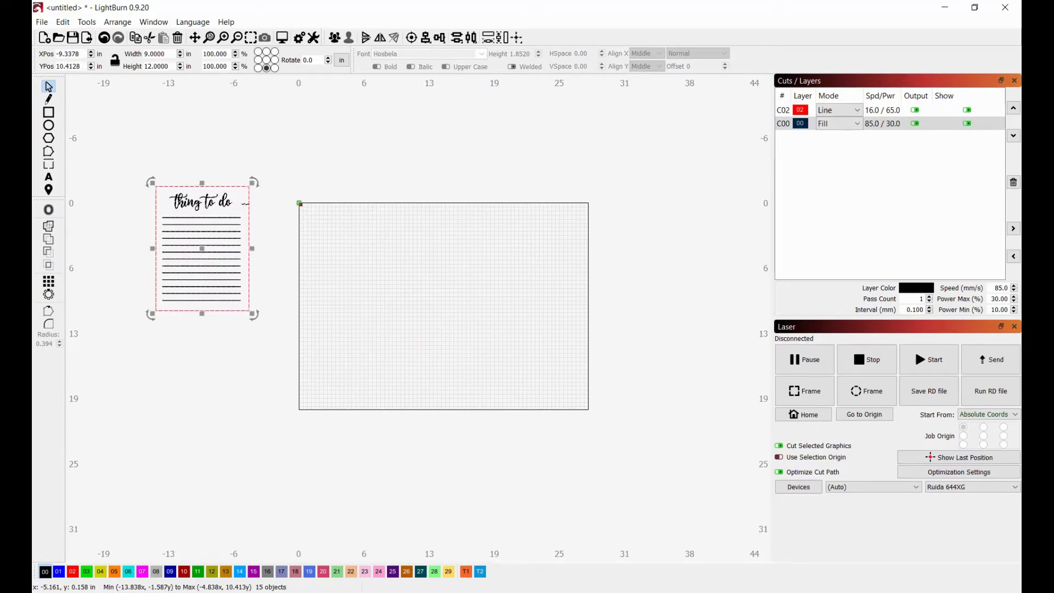
drag(253, 182, 225, 199)
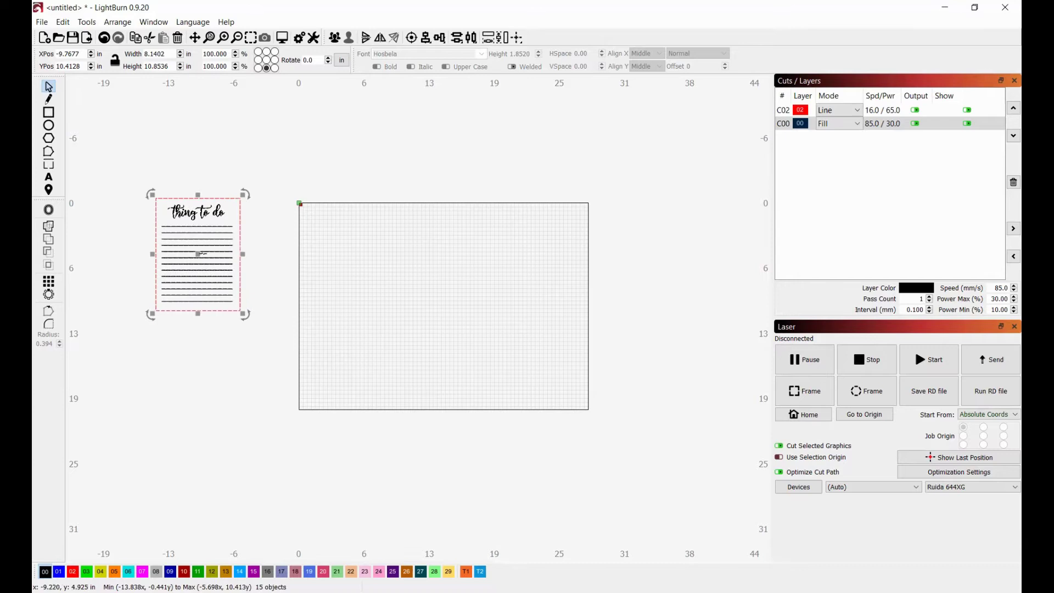
drag(202, 254, 371, 413)
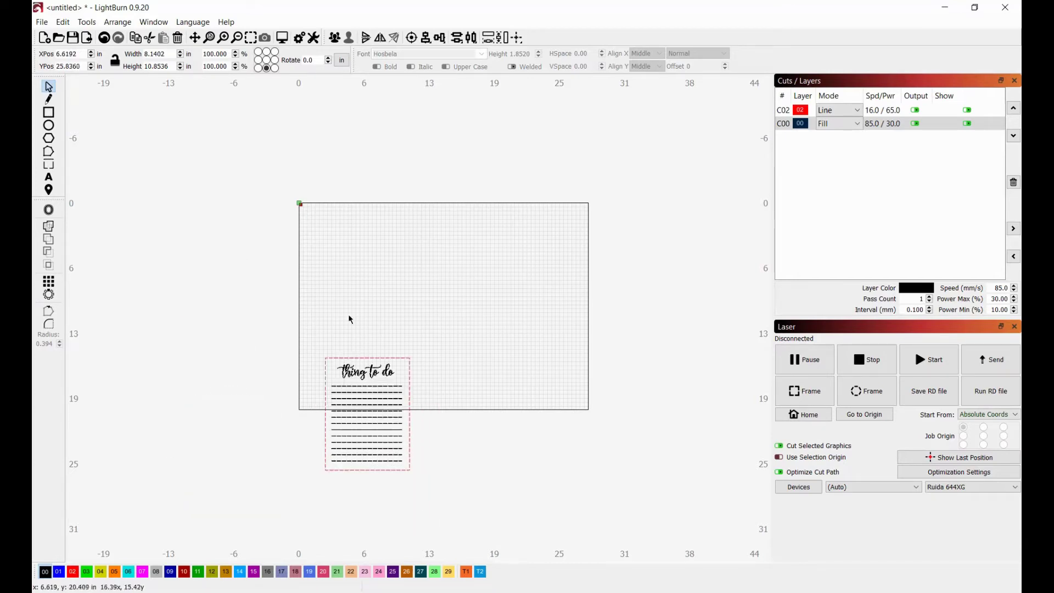
drag(350, 319, 354, 135)
Step: Copy-drag the complete board to the right to make a duplicate
scroll(379, 77, down, 2)
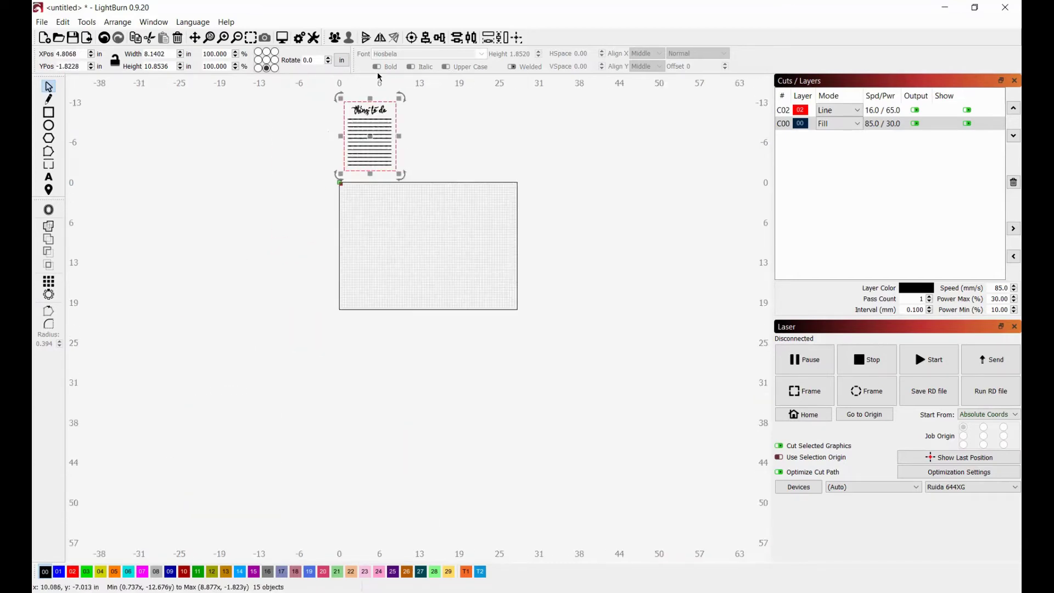
scroll(377, 88, up, 5)
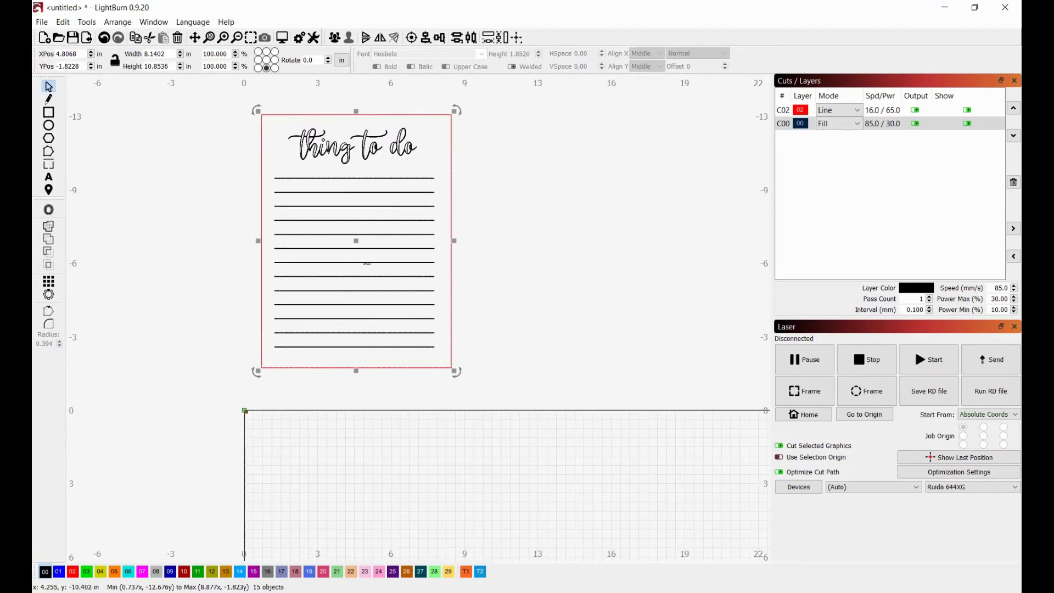
drag(354, 244, 598, 247)
Step: Replace the copied title text 'thing to do' with 'on the menu'
click(579, 152)
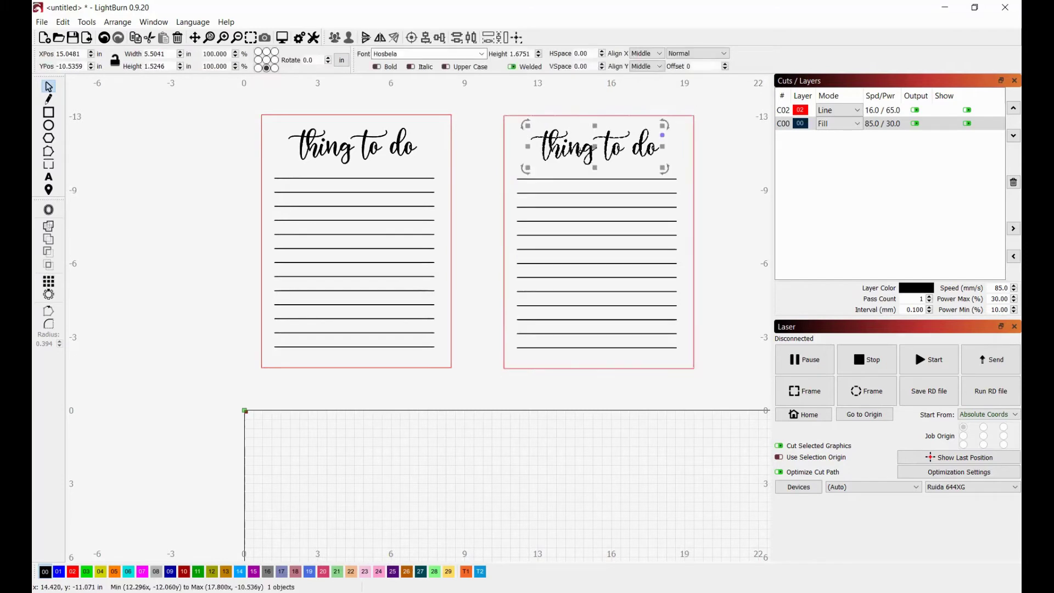
double_click(595, 151)
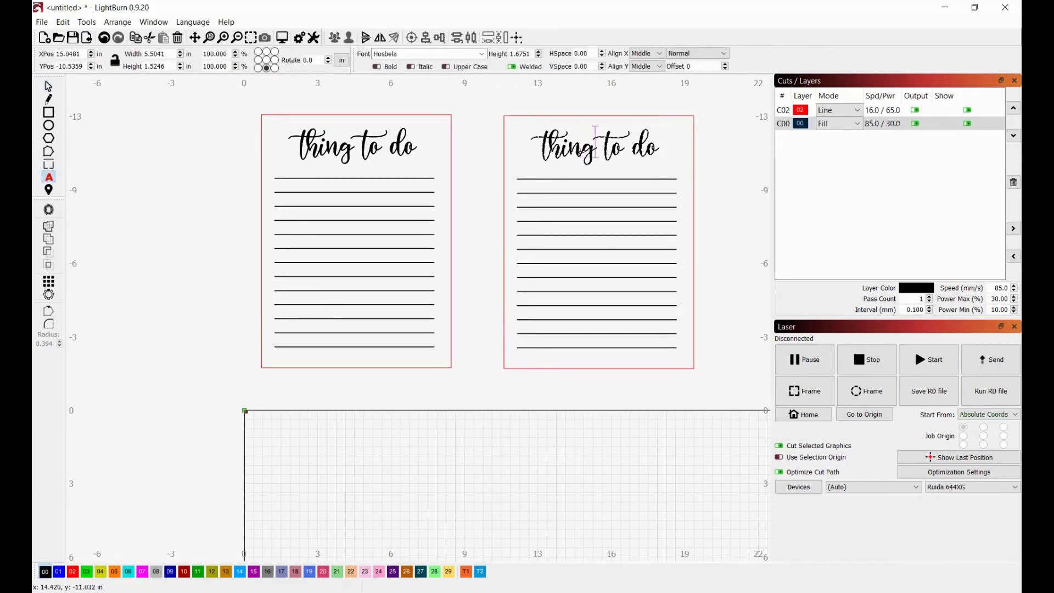
key(Right)
key(Right)
key(Right)
key(Right)
key(Right)
key(Right)
key(BackSpace)
key(BackSpace)
key(BackSpace)
key(BackSpace)
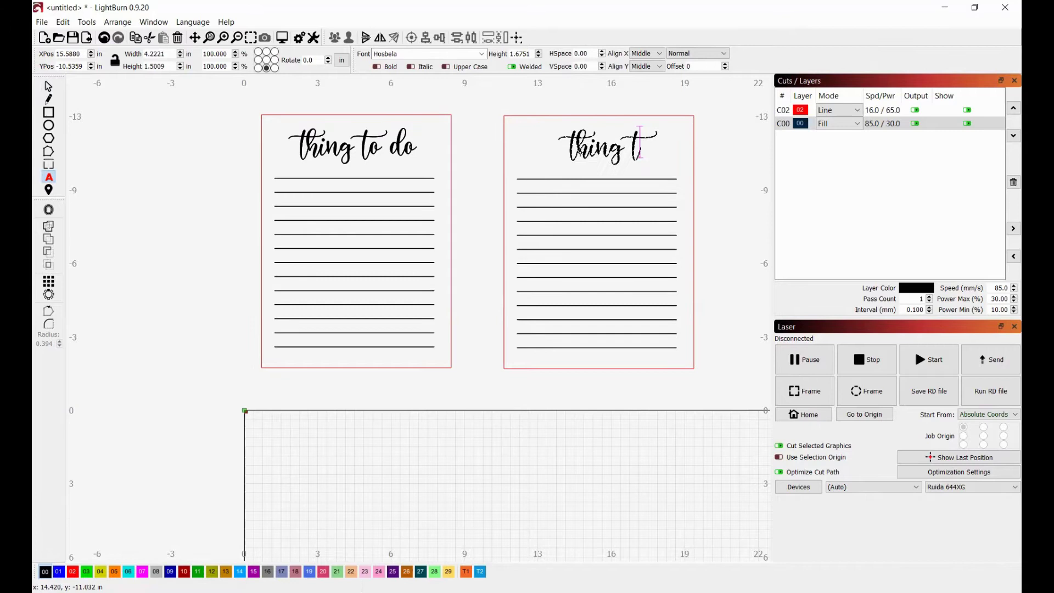
key(BackSpace)
key(BackSpace)
key(BackSpace)
key(BackSpace)
key(BackSpace)
key(BackSpace)
key(BackSpace)
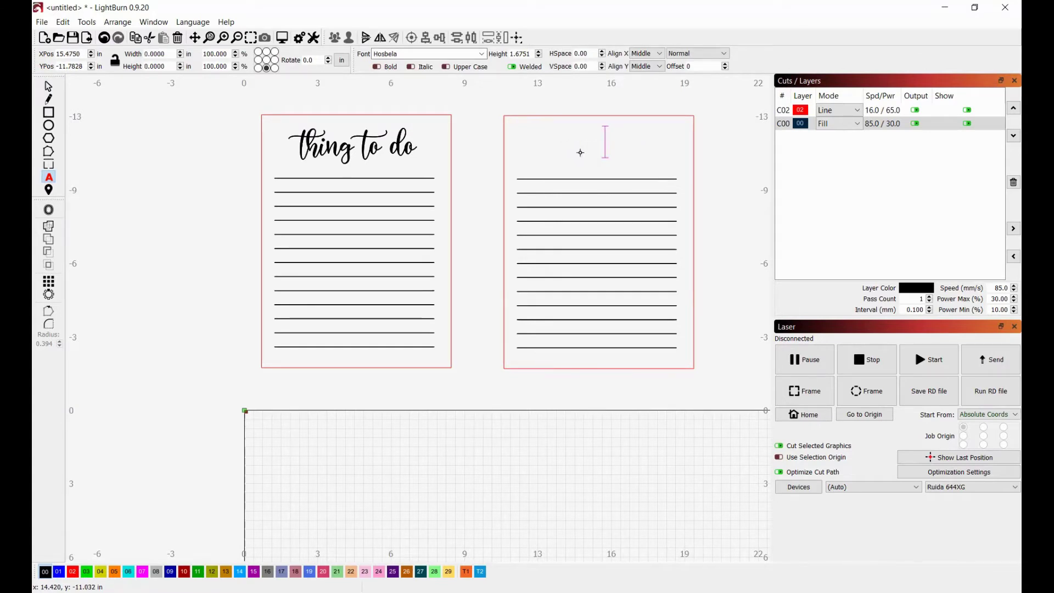
text(on)
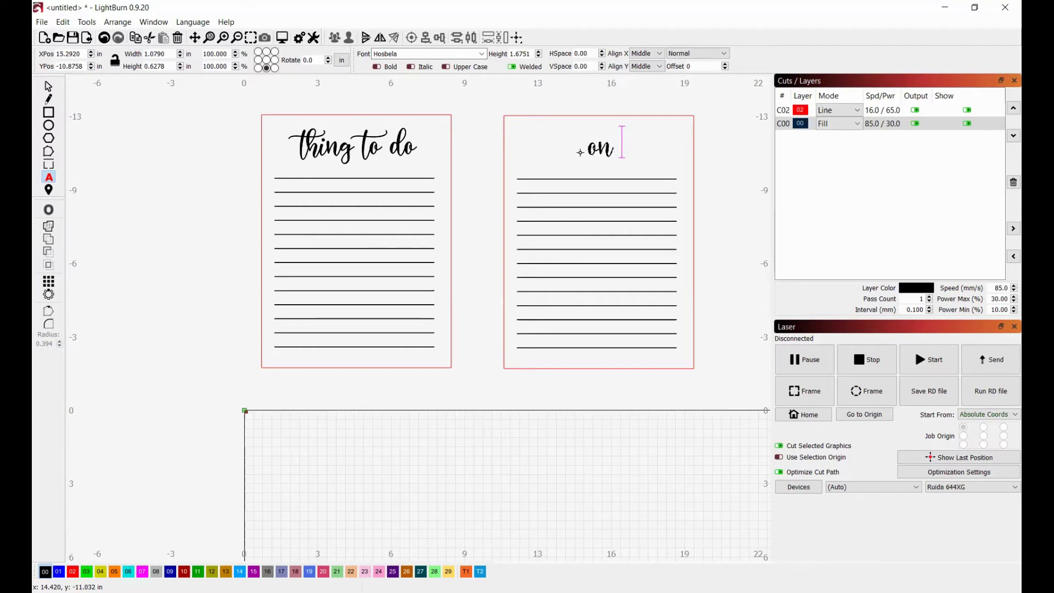
text( the)
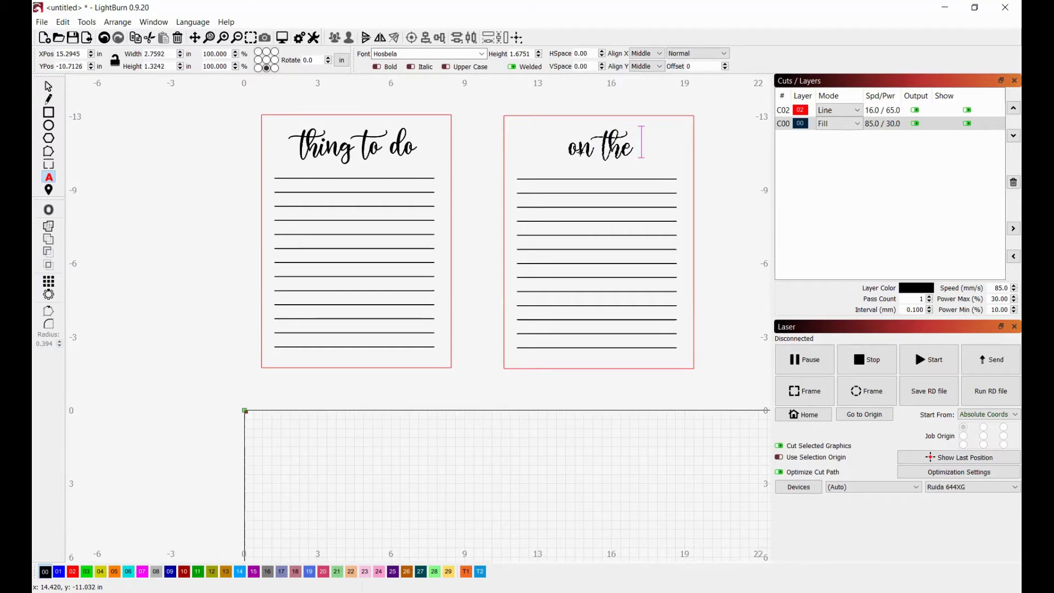
text( menu)
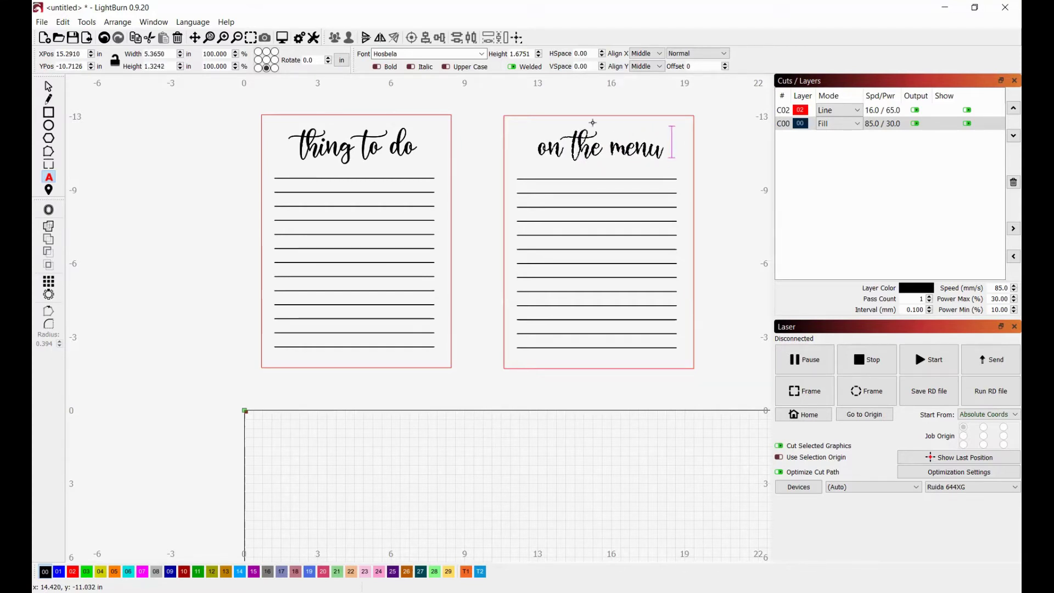
click(48, 86)
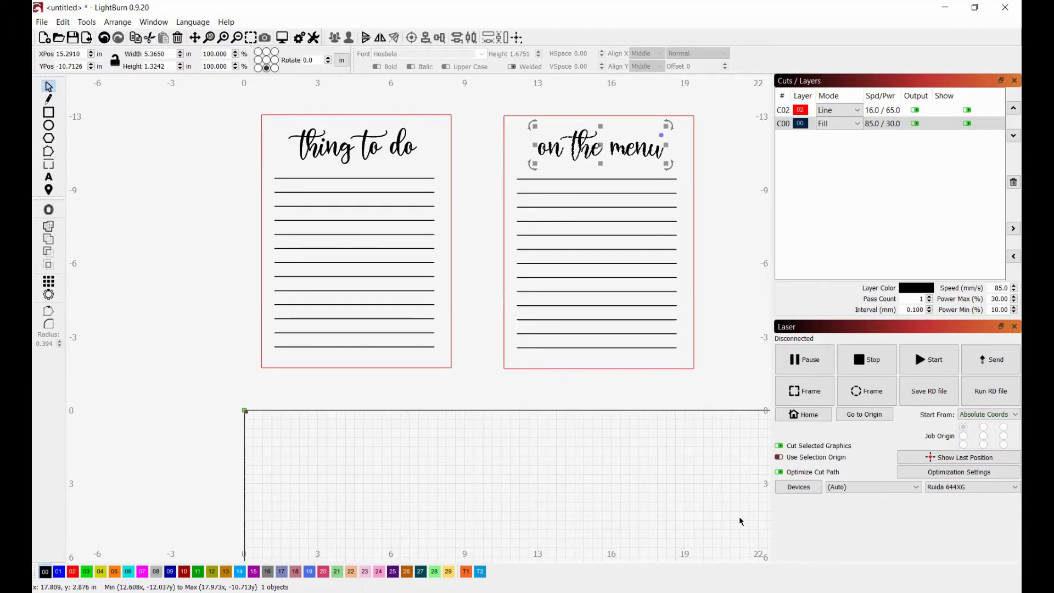
click(638, 197)
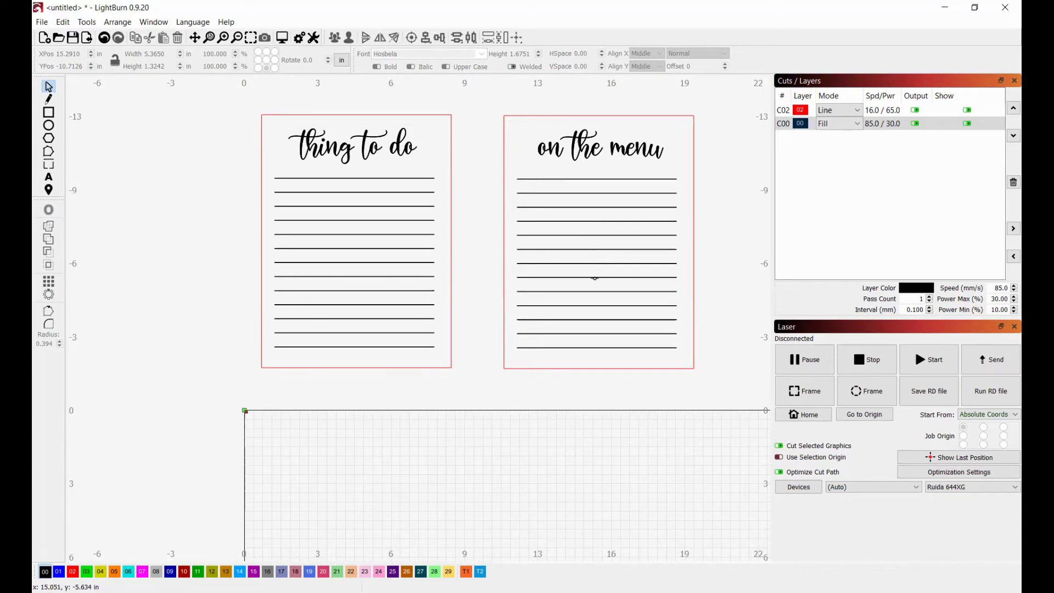
Step: Delete the six lower menu lines and move the remaining line near the board's bottom edge
click(594, 278)
drag(478, 271, 690, 354)
key(Delete)
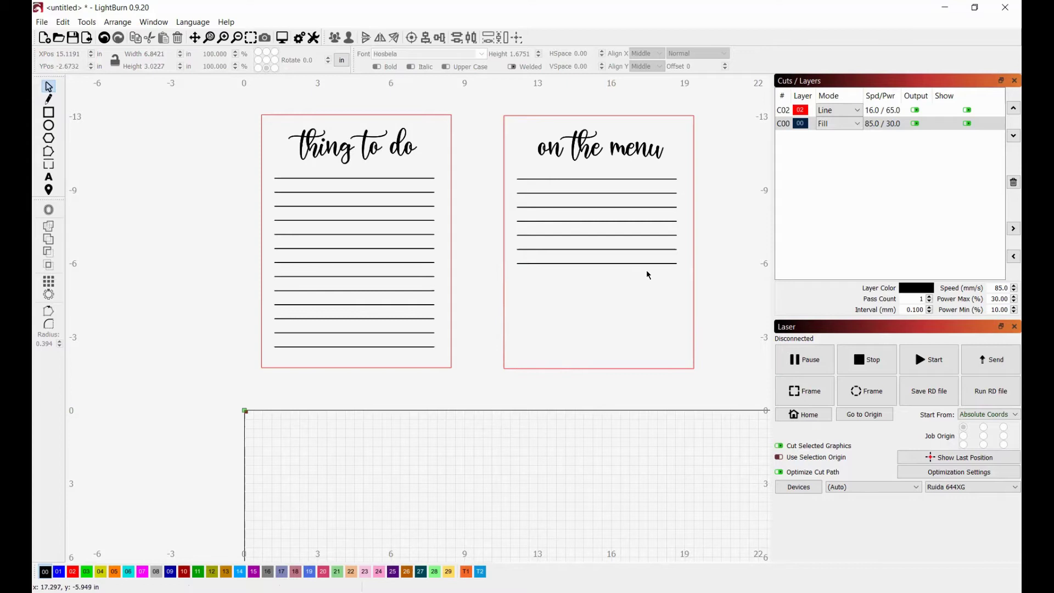
click(637, 263)
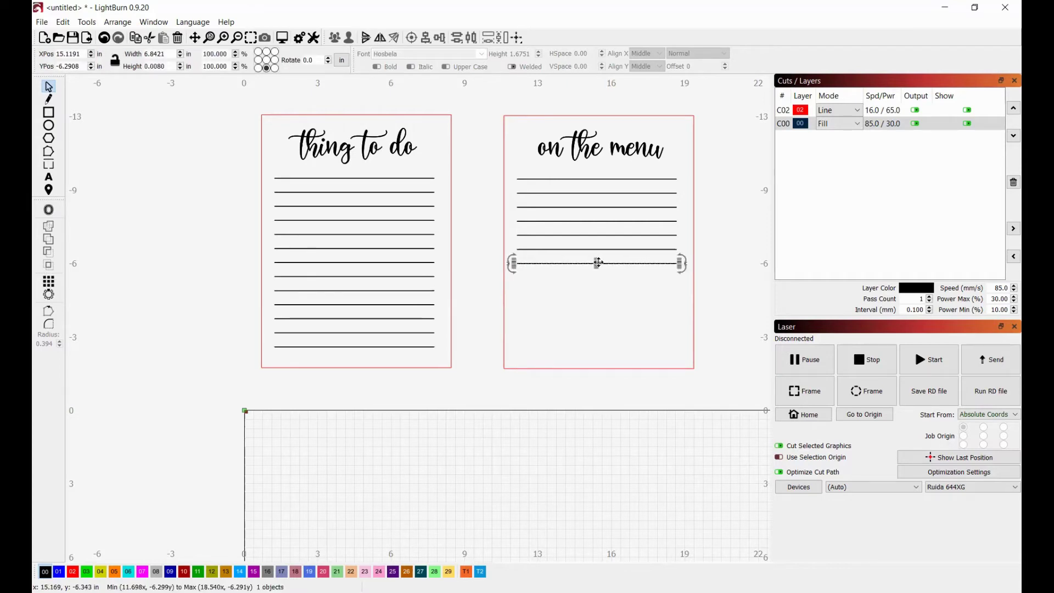
drag(597, 262, 602, 344)
click(571, 203)
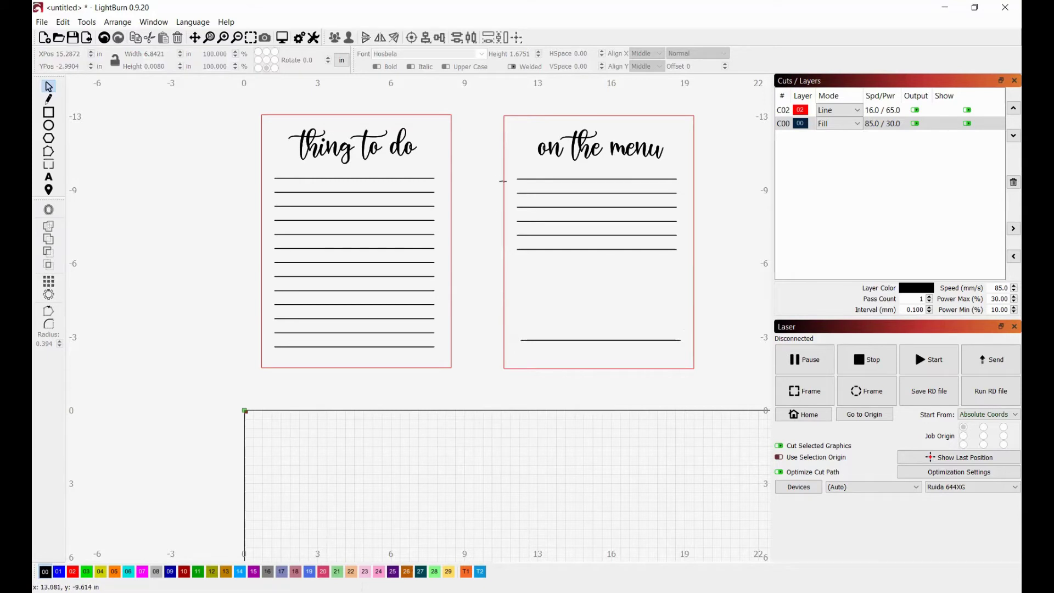
Step: Select all seven menu lines and distribute them vertically by centres
drag(476, 170, 686, 355)
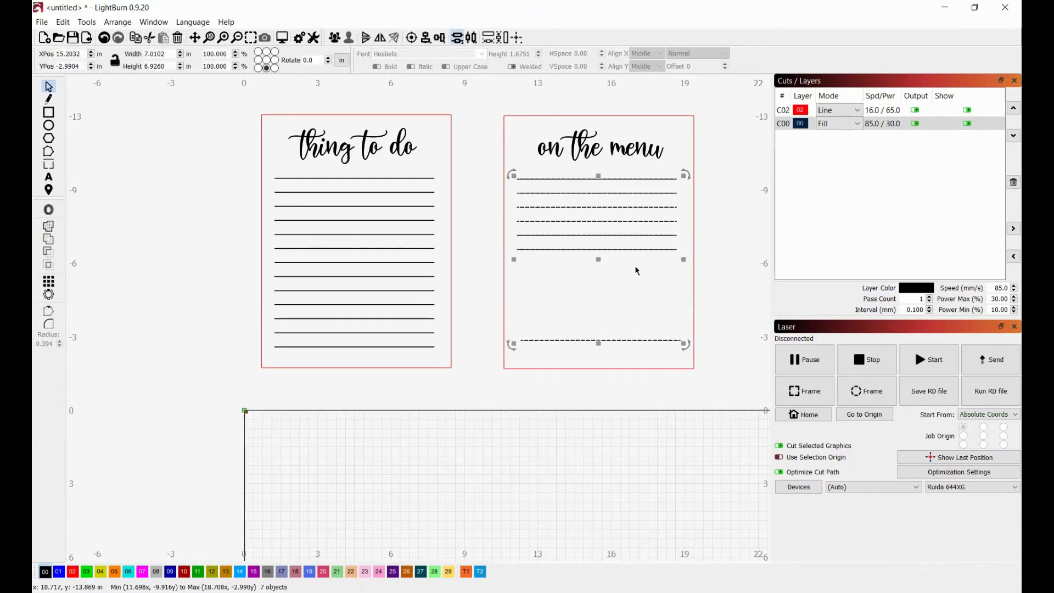
click(457, 38)
click(505, 51)
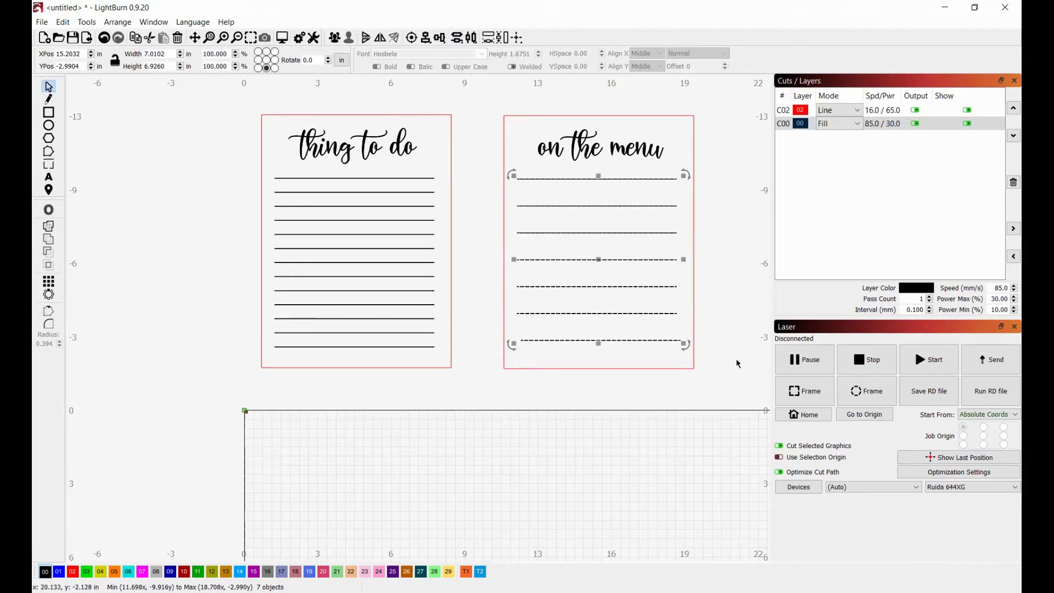
scroll(727, 367, up, 3)
scroll(567, 284, down, 2)
scroll(700, 218, up, 1)
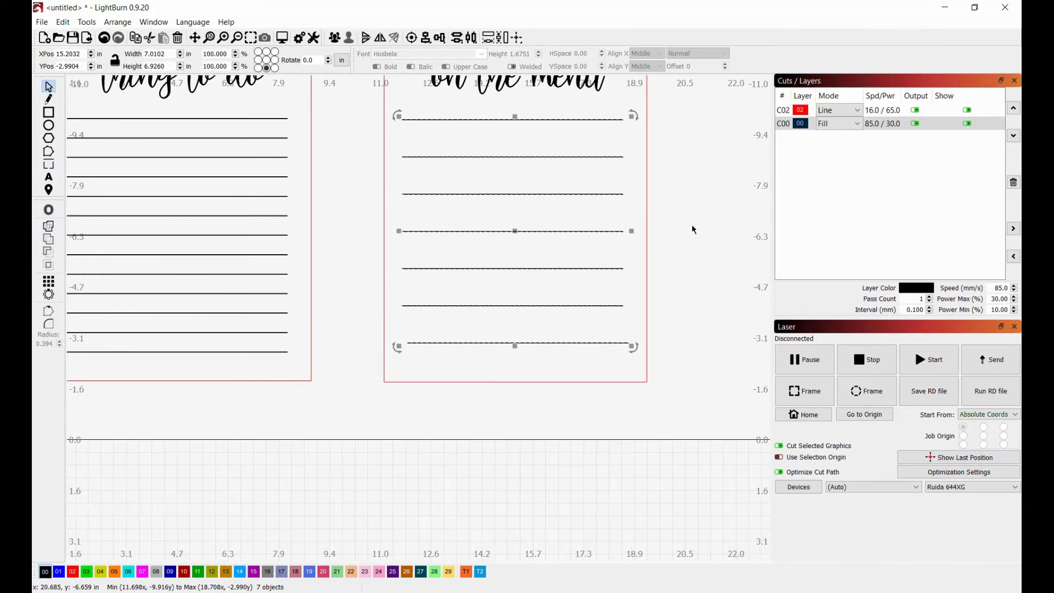
Step: Nudge the seven menu lines slightly to the right, then deselect them
key(Right)
key(Right)
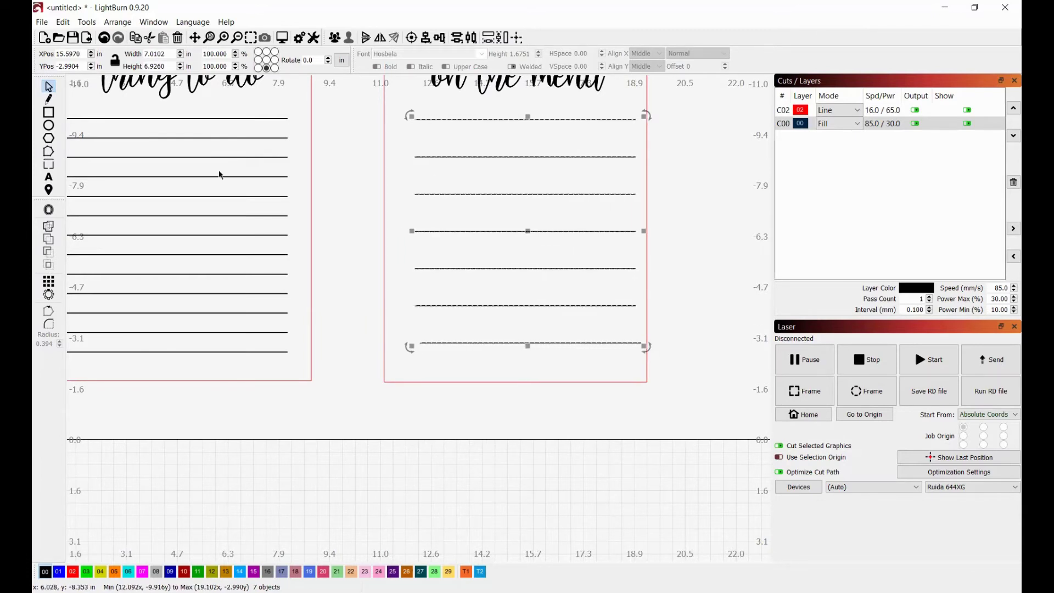
click(346, 165)
scroll(427, 128, up, 2)
scroll(416, 128, down, 2)
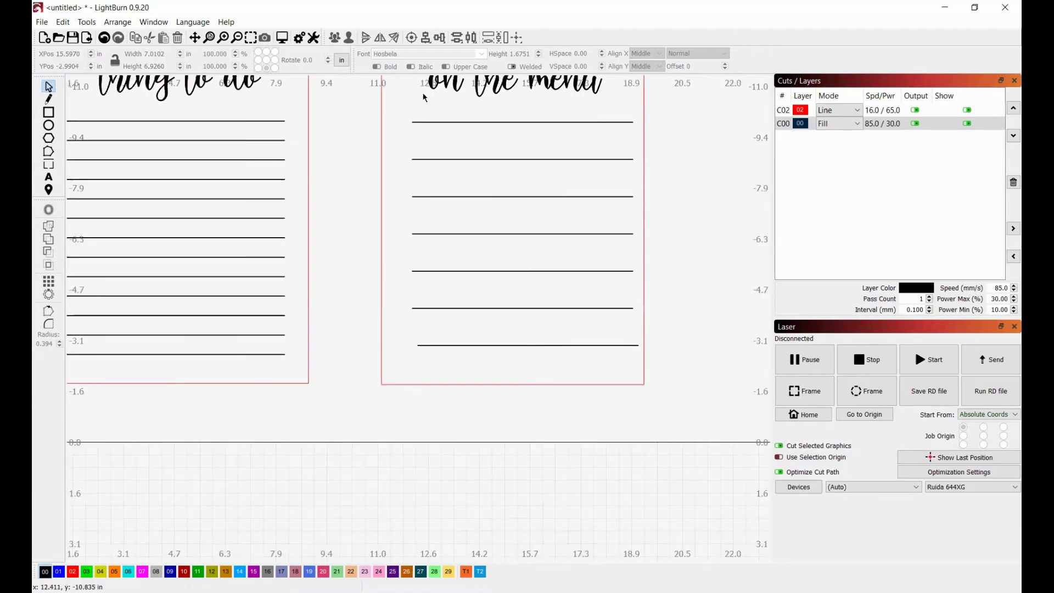
scroll(424, 97, up, 2)
Step: Add an 'S' text label and move it to the start of the first line
click(49, 177)
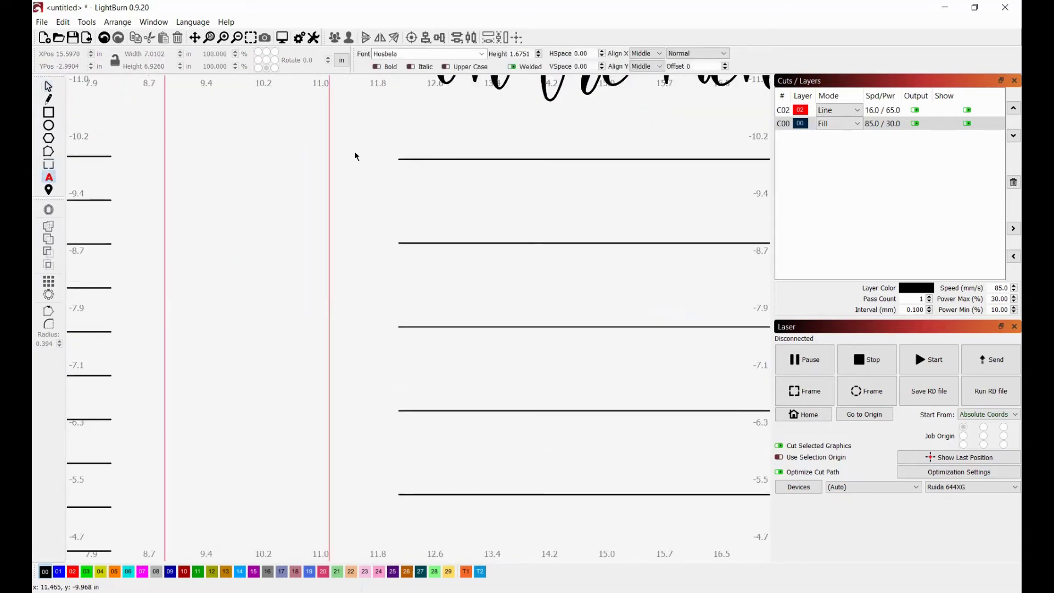
click(377, 146)
text(S)
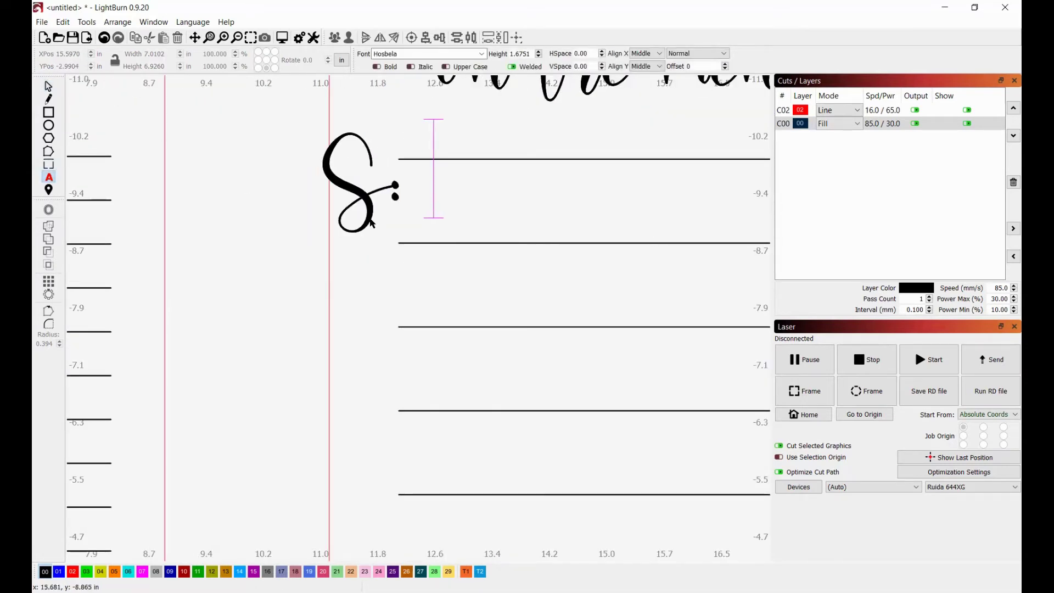
click(48, 87)
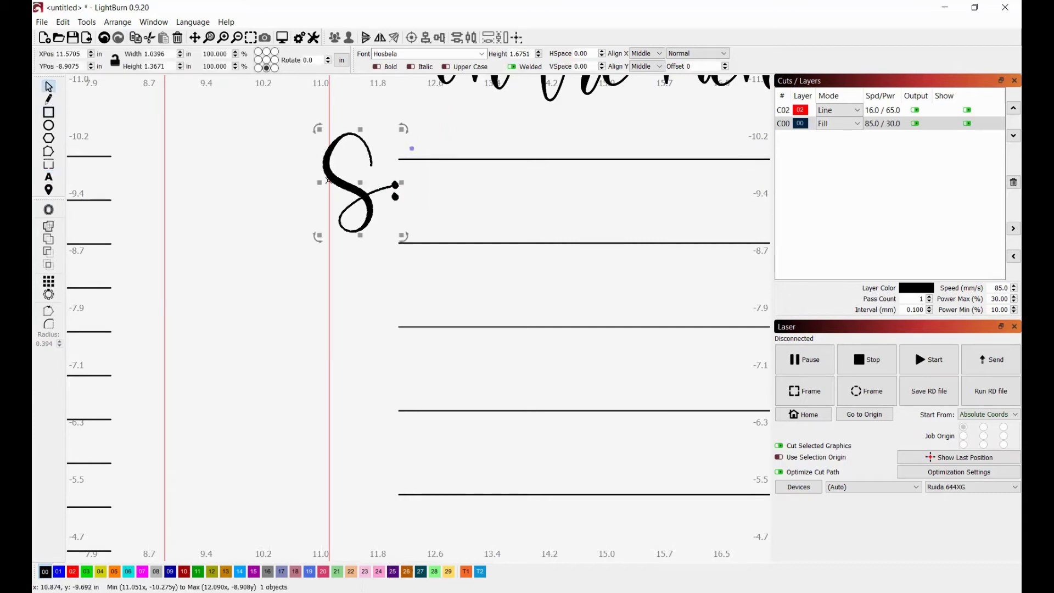
drag(362, 188, 390, 144)
scroll(551, 141, down, 4)
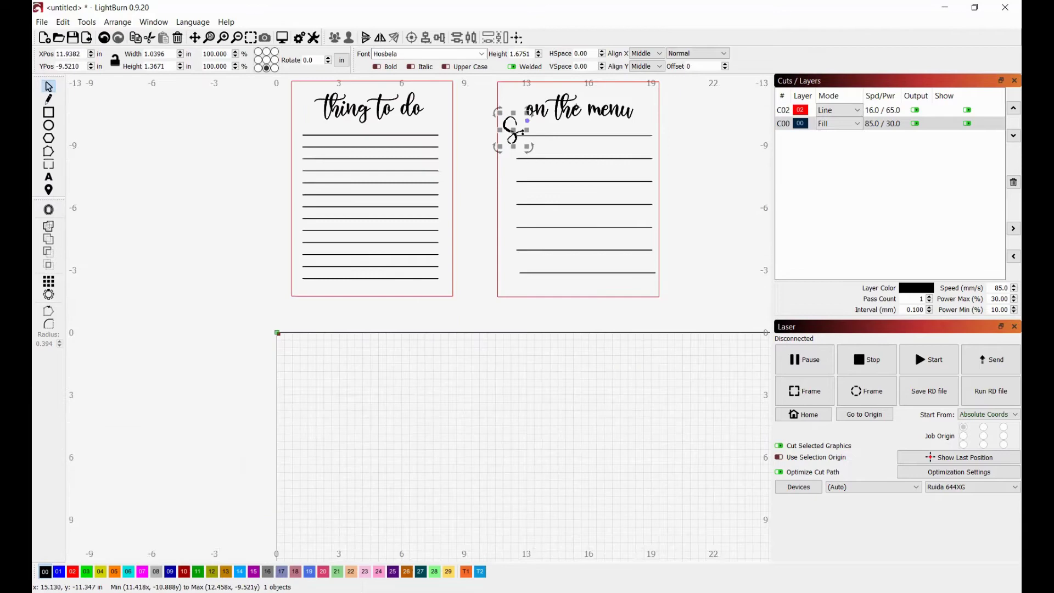
scroll(588, 99, up, 4)
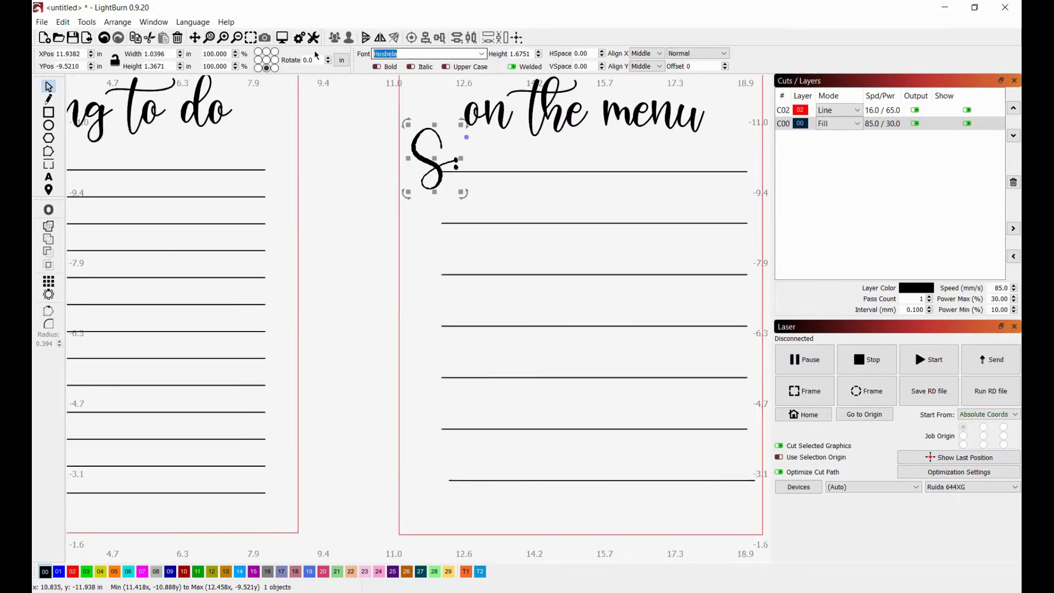
Step: Set the S: label's font to Courier New and scale it down beside the first line
text(Courier New)
key(Return)
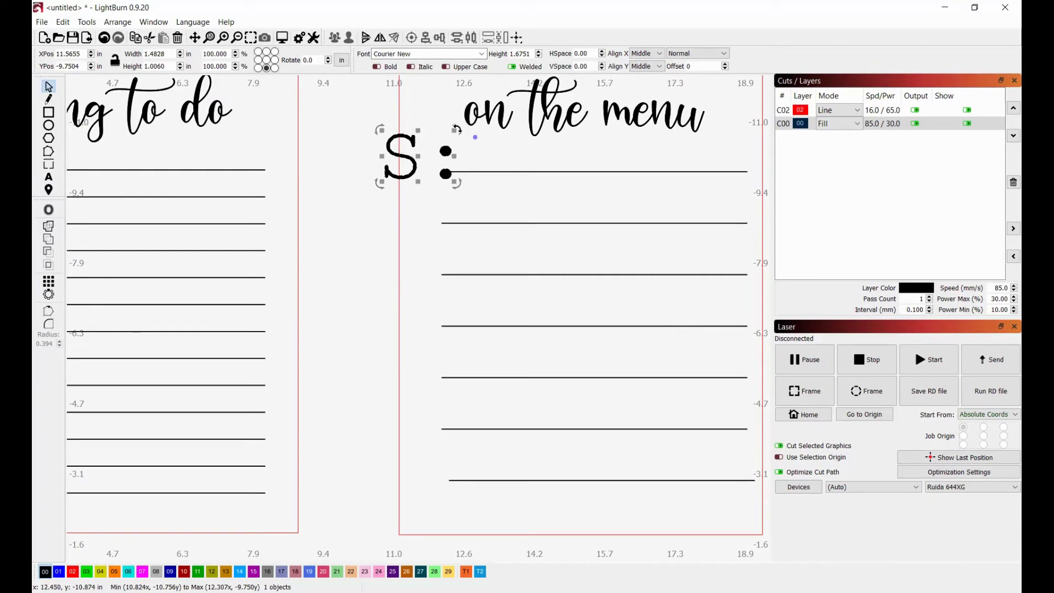
drag(456, 128, 431, 164)
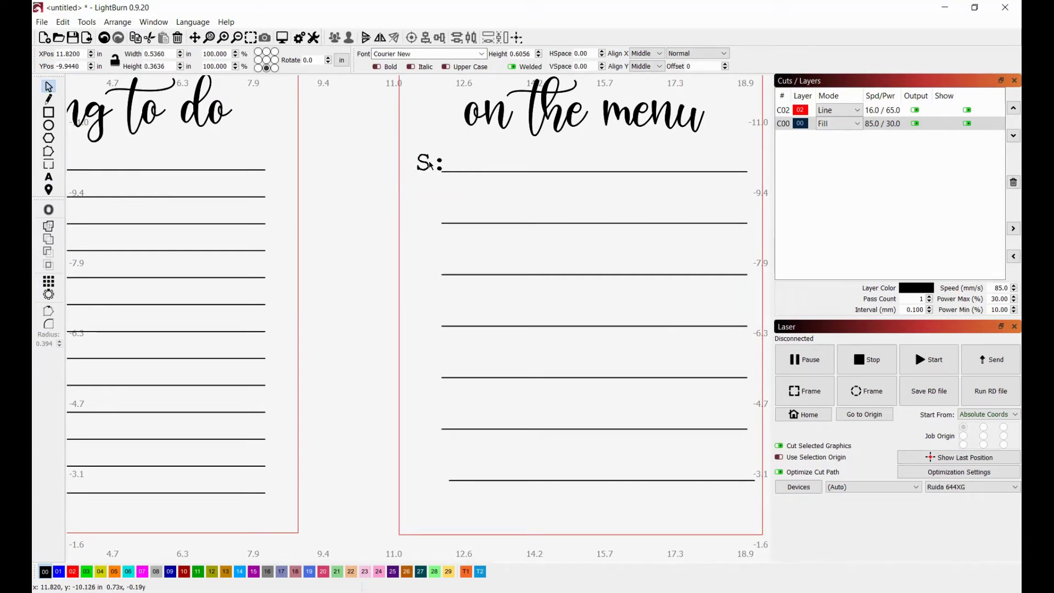
scroll(431, 164, down, 3)
scroll(486, 141, up, 2)
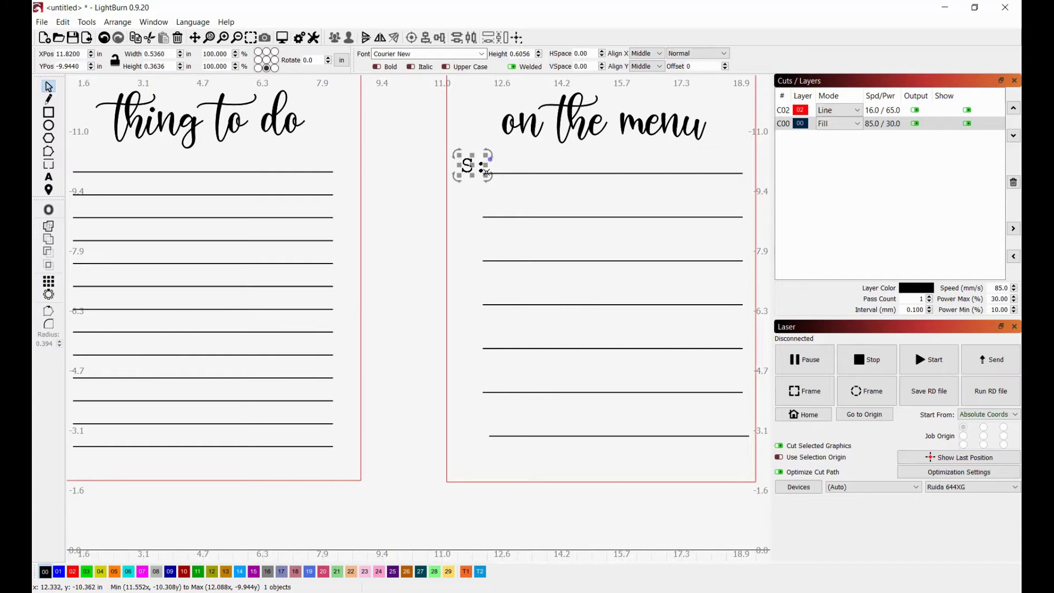
drag(491, 185, 531, 193)
scroll(497, 161, up, 2)
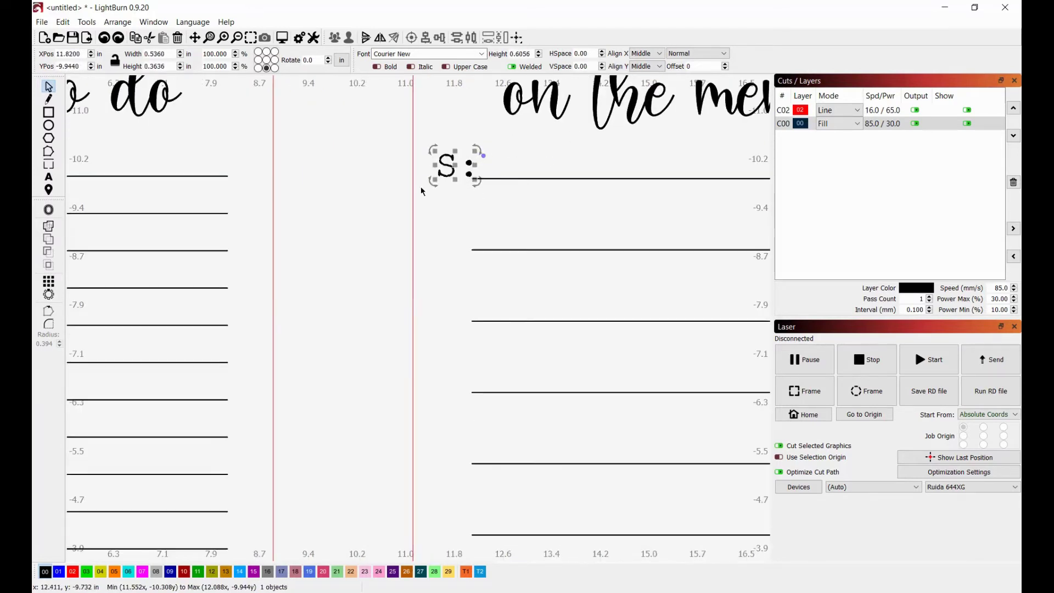
Step: Place S: on the first line, duplicate it to the next line, and change the copy to M:
drag(454, 168, 471, 274)
key(ctrl+d)
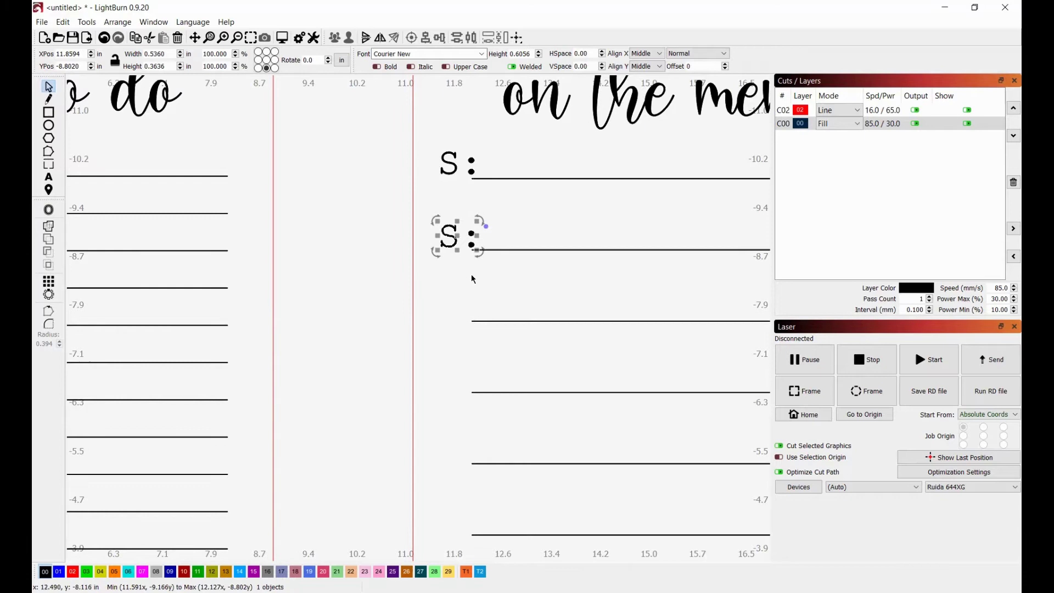
key(ctrl+t)
click(454, 244)
key(BackSpace)
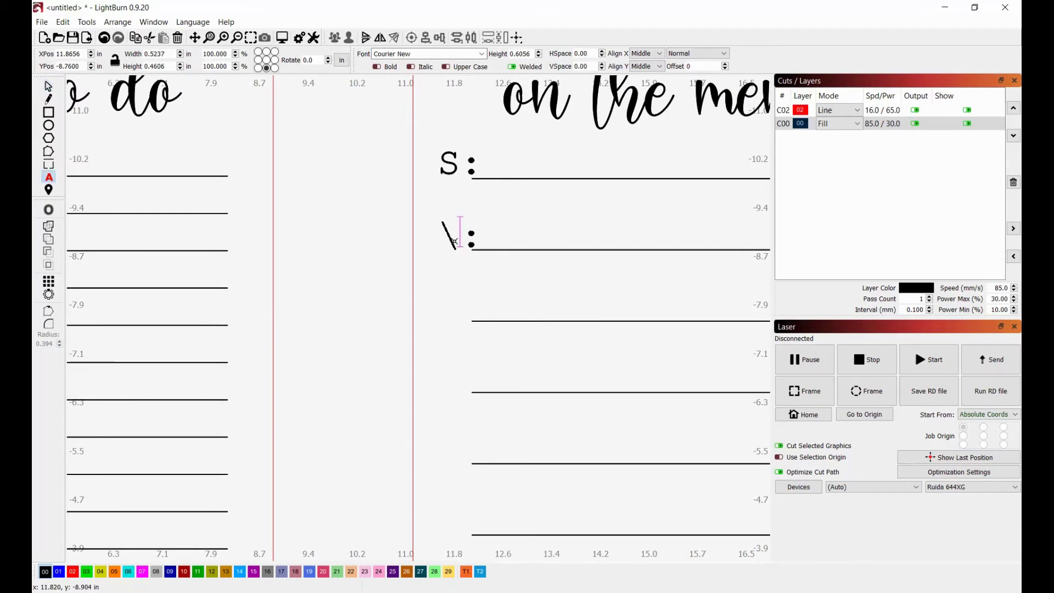
text(M)
click(48, 87)
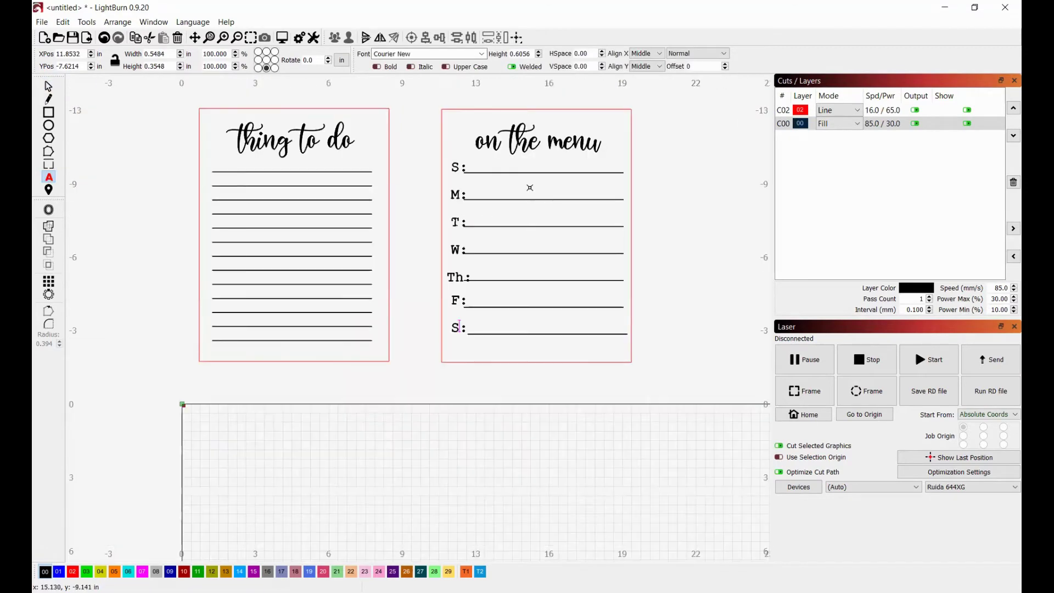
Step: Select all day labels and lines and scale the block down to about 6.98 × 6.66 in
scroll(596, 243, up, 1)
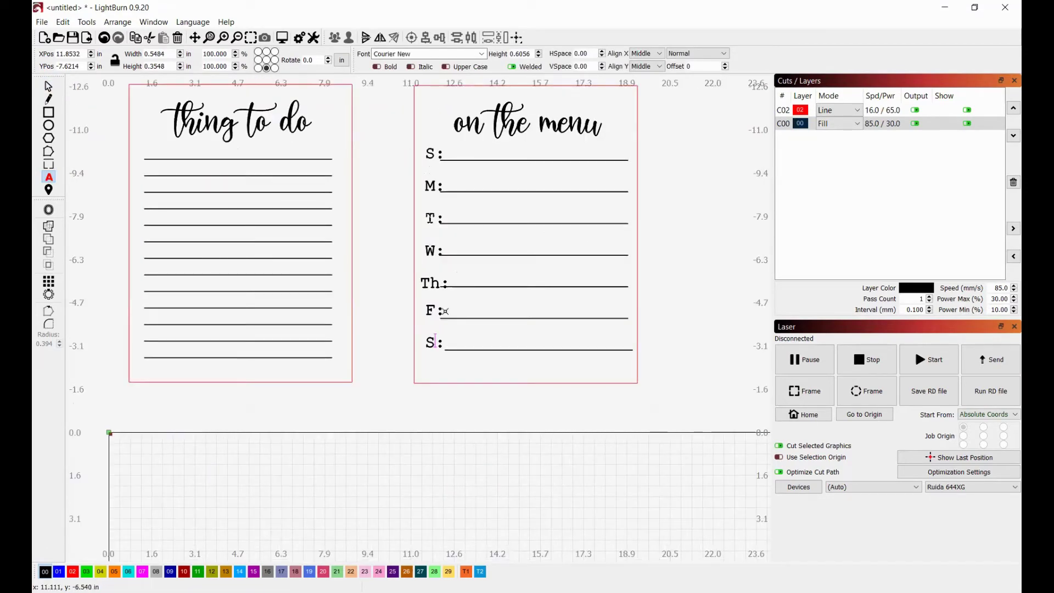
key(Escape)
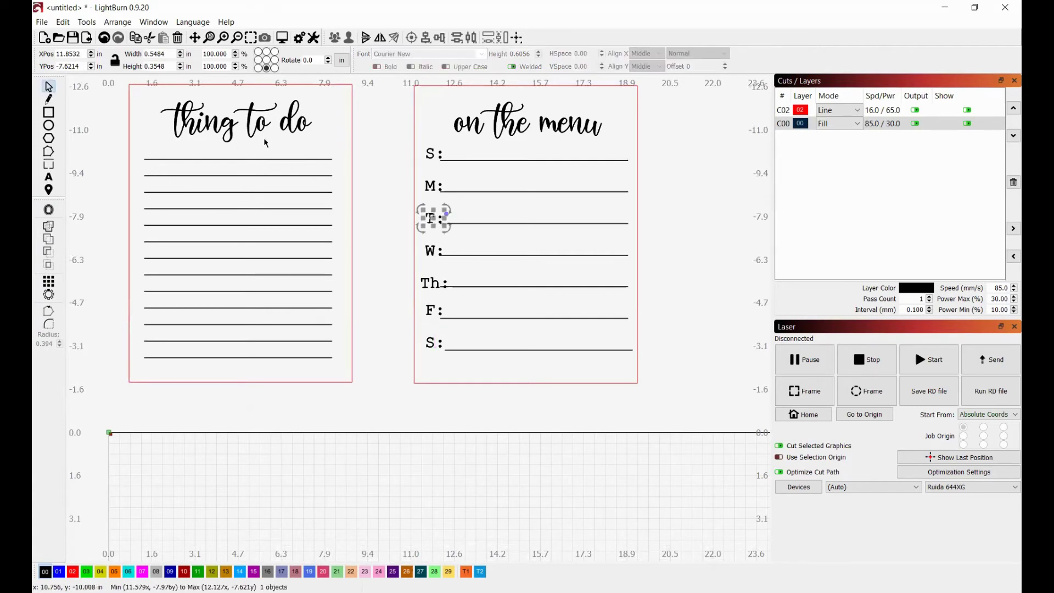
drag(401, 129, 645, 372)
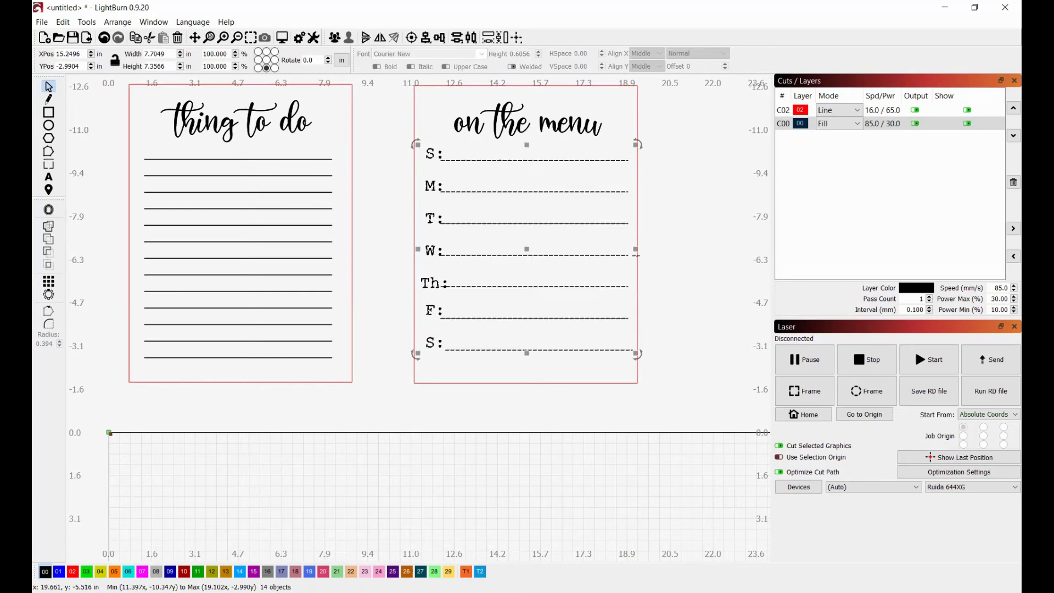
drag(416, 144, 445, 173)
key(ctrl+z)
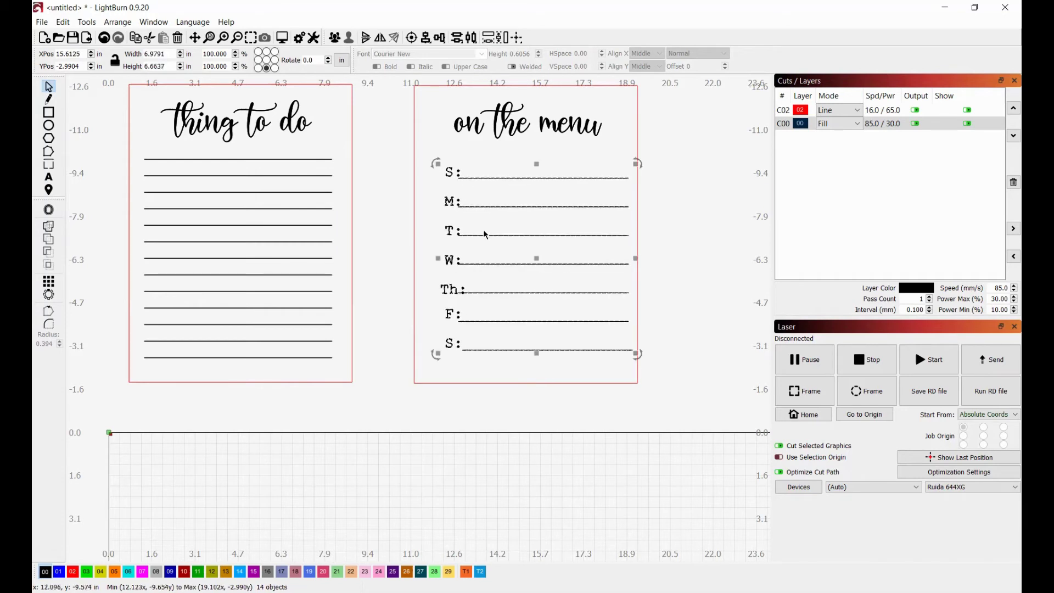
key(Escape)
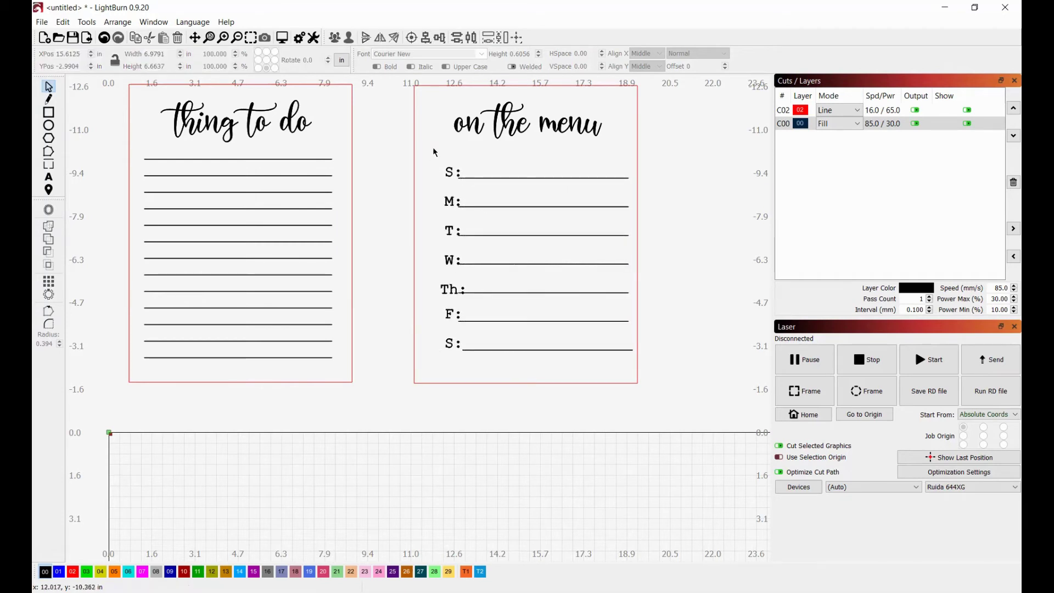
drag(643, 379, 638, 373)
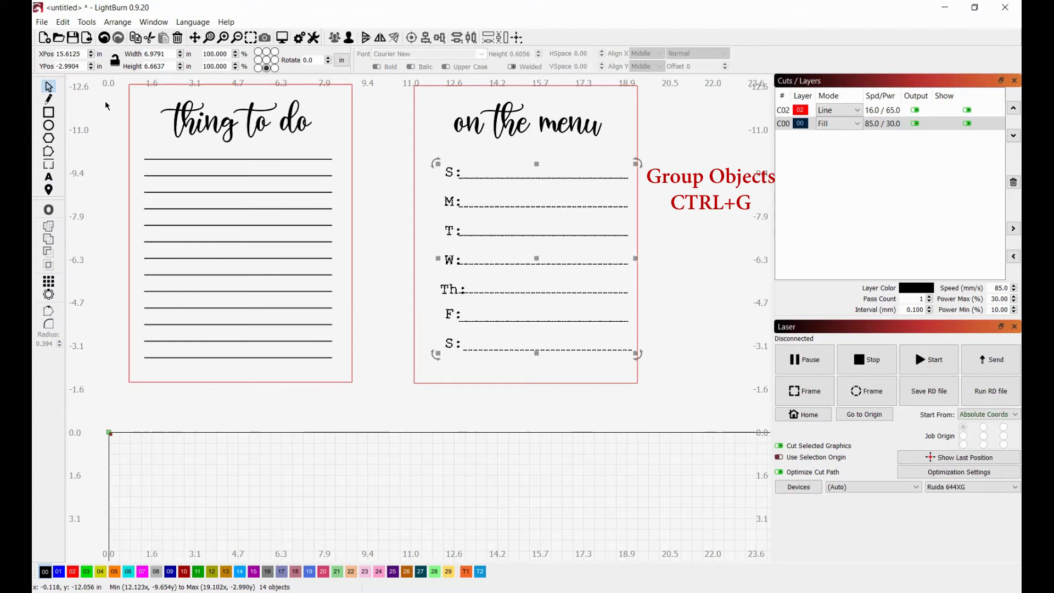
Step: Group the day labels and lines and centre the group horizontally on the board outline
key(ctrl+g)
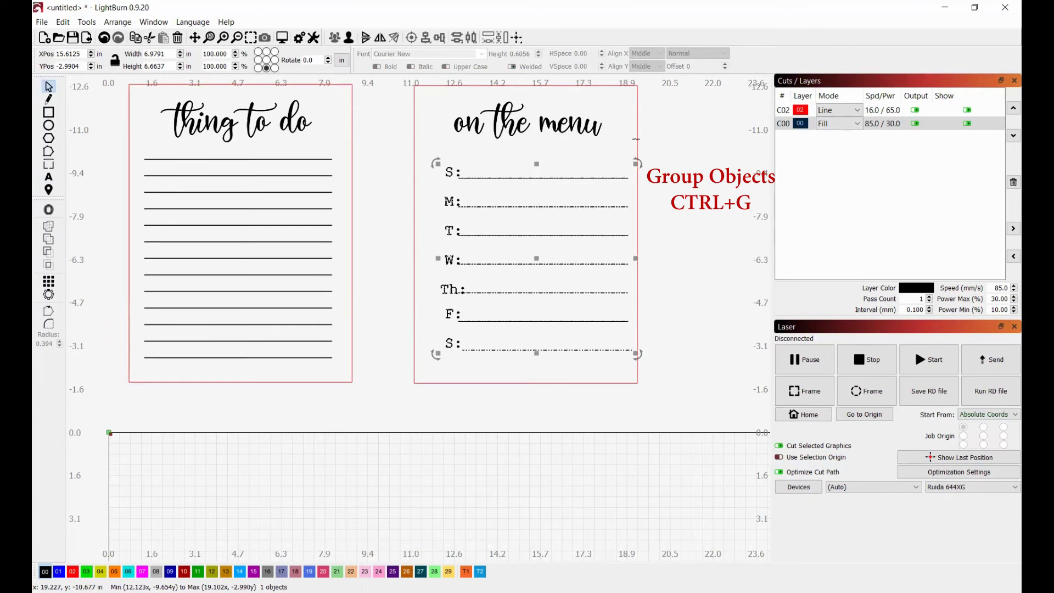
shift+click(637, 140)
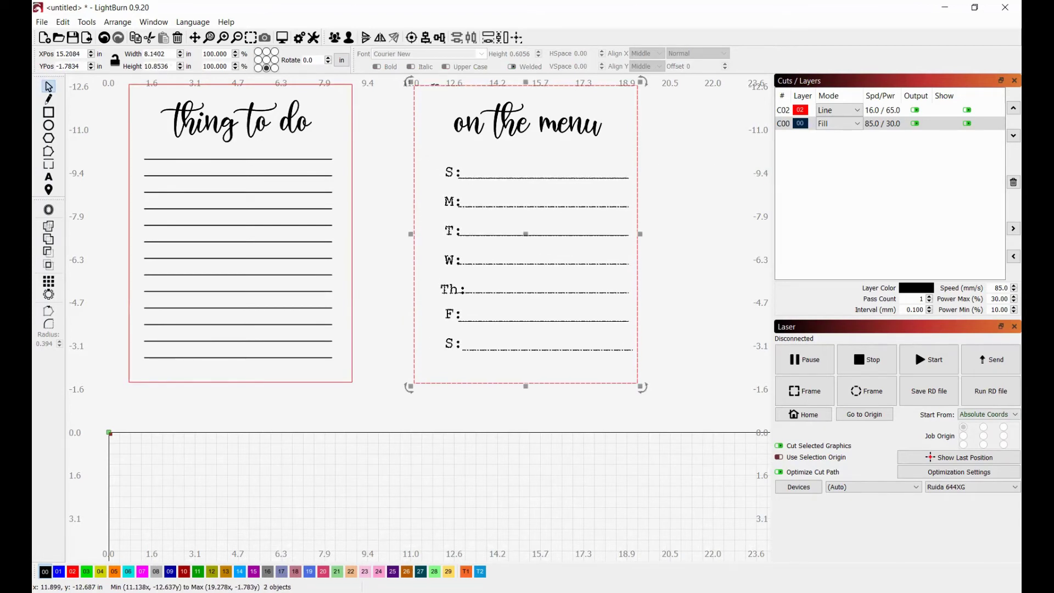
key(c)
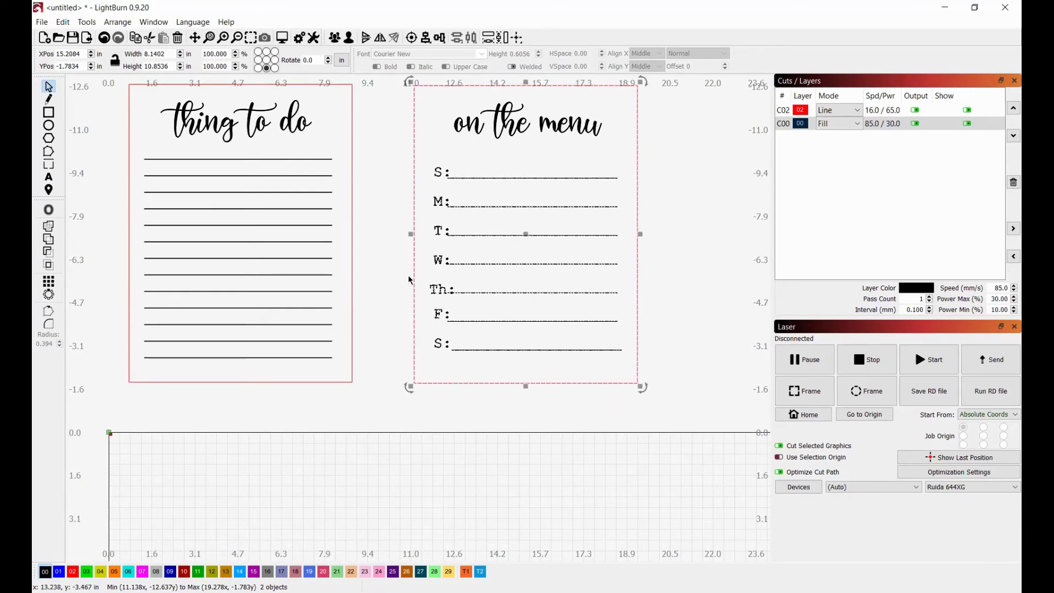
Step: Ungroup the day-label block into its seven labels and seven lines
scroll(527, 304, up, 5)
scroll(472, 293, up, 3)
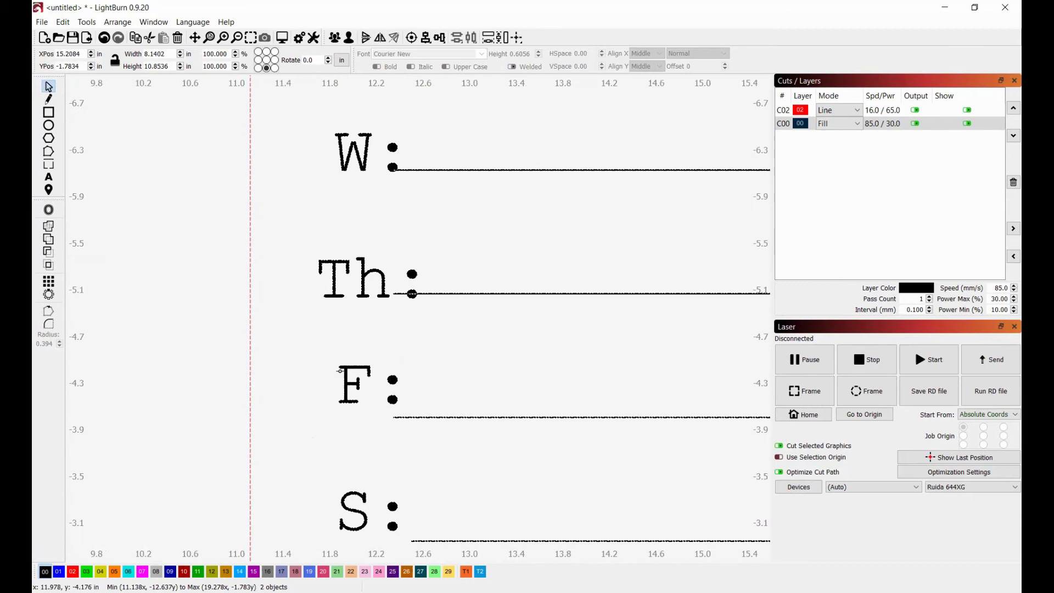
scroll(419, 337, down, 7)
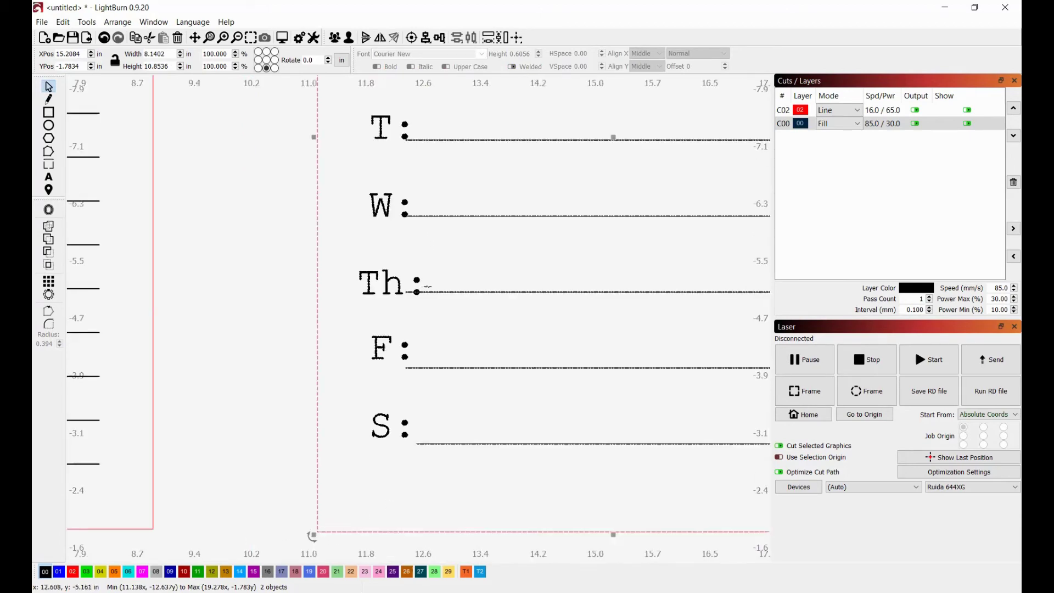
click(466, 306)
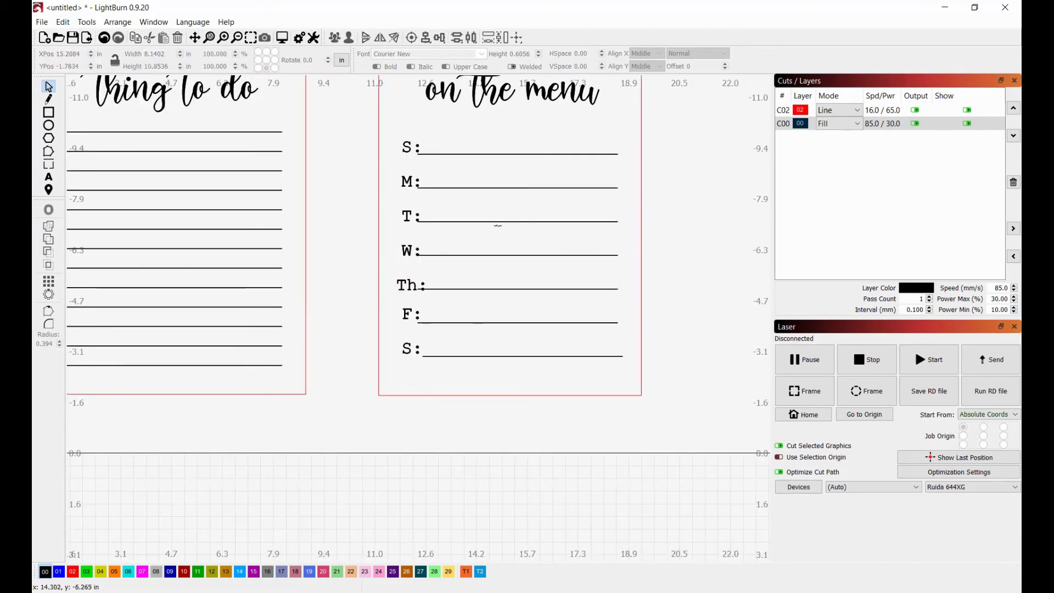
click(495, 187)
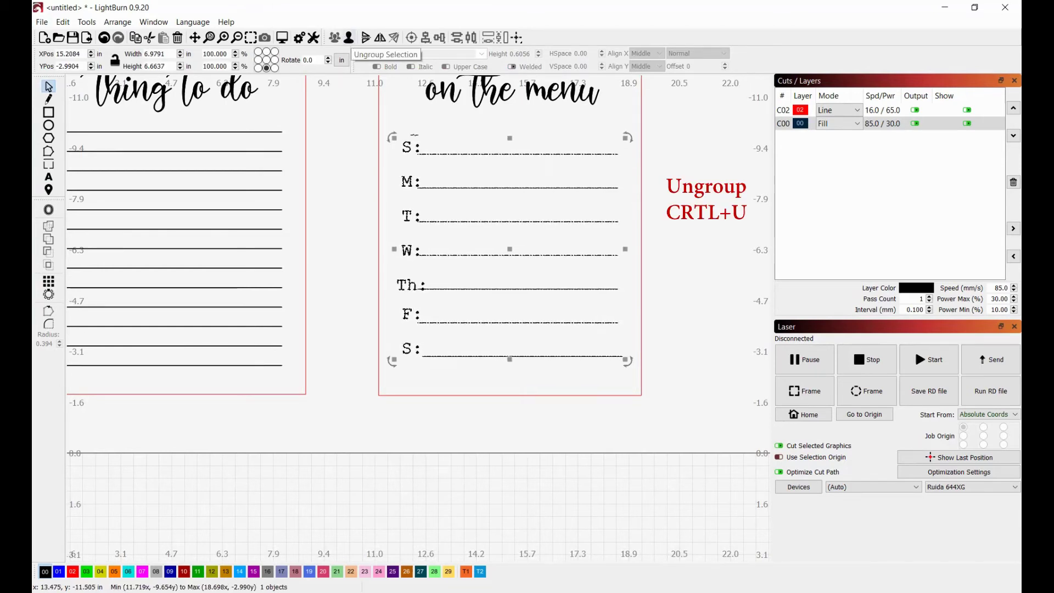
right_click(472, 227)
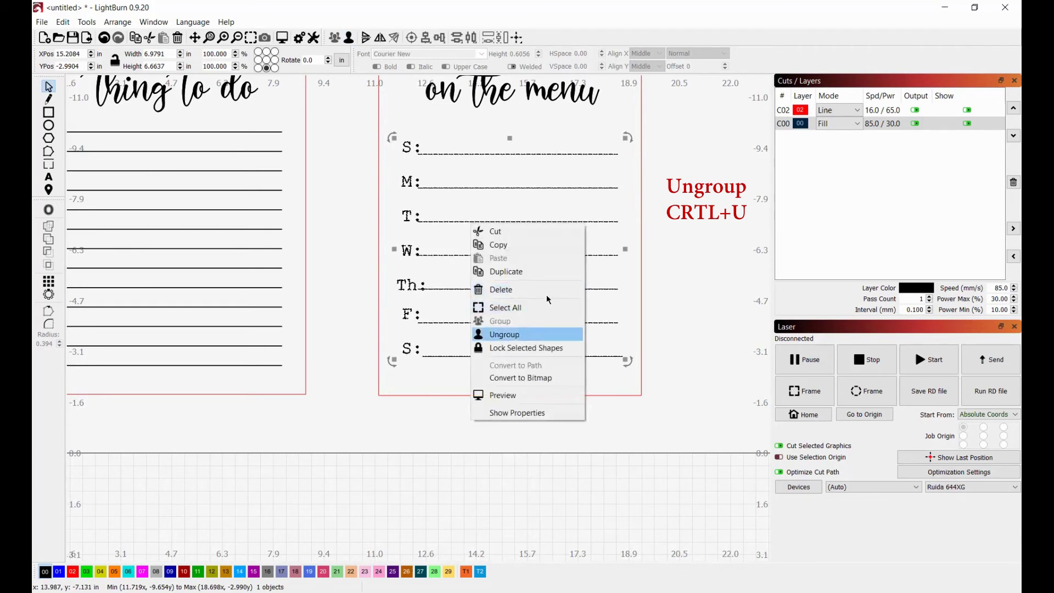
click(527, 335)
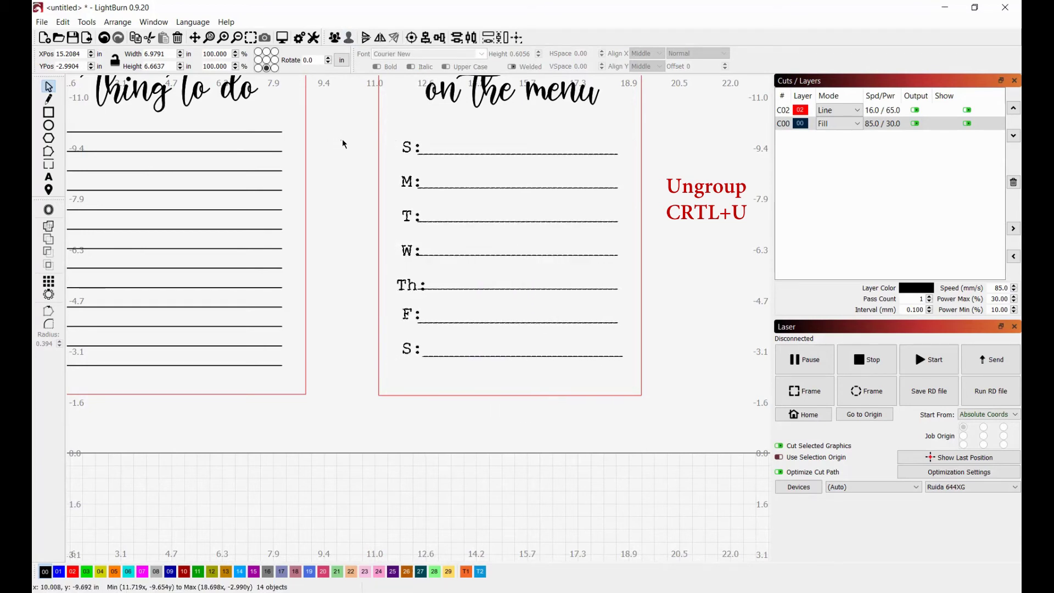
click(345, 141)
Step: Select the seven day labels and right-align them so their colons form one column
drag(368, 121, 467, 409)
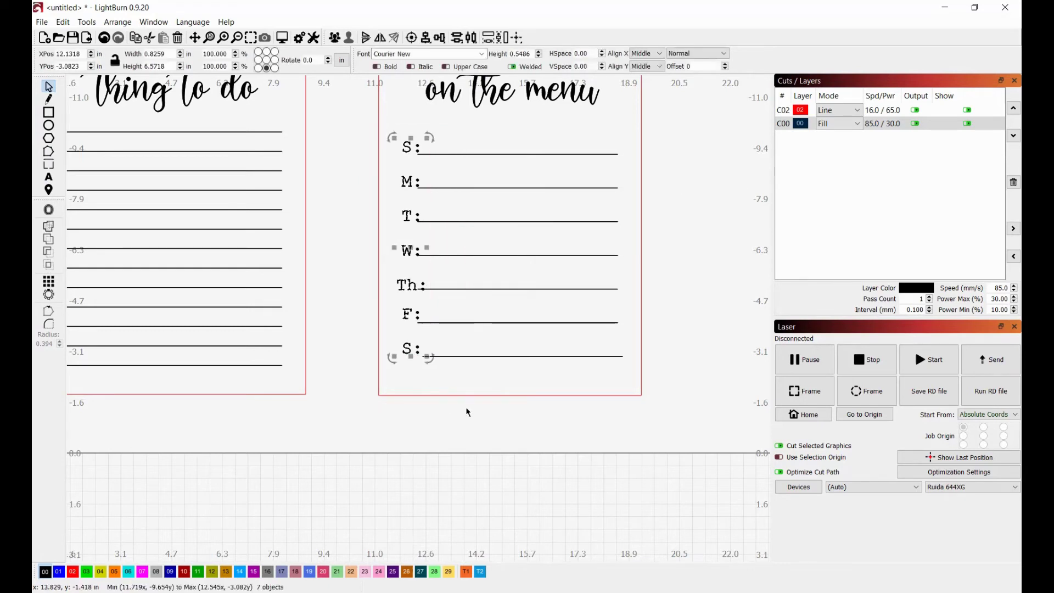
scroll(384, 315, up, 2)
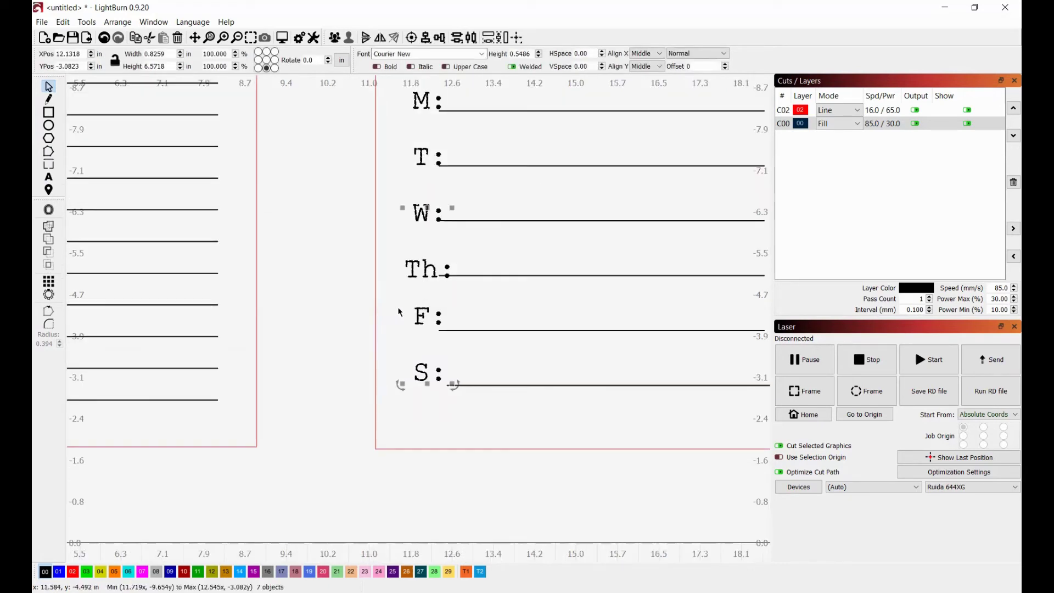
scroll(384, 315, down, 2)
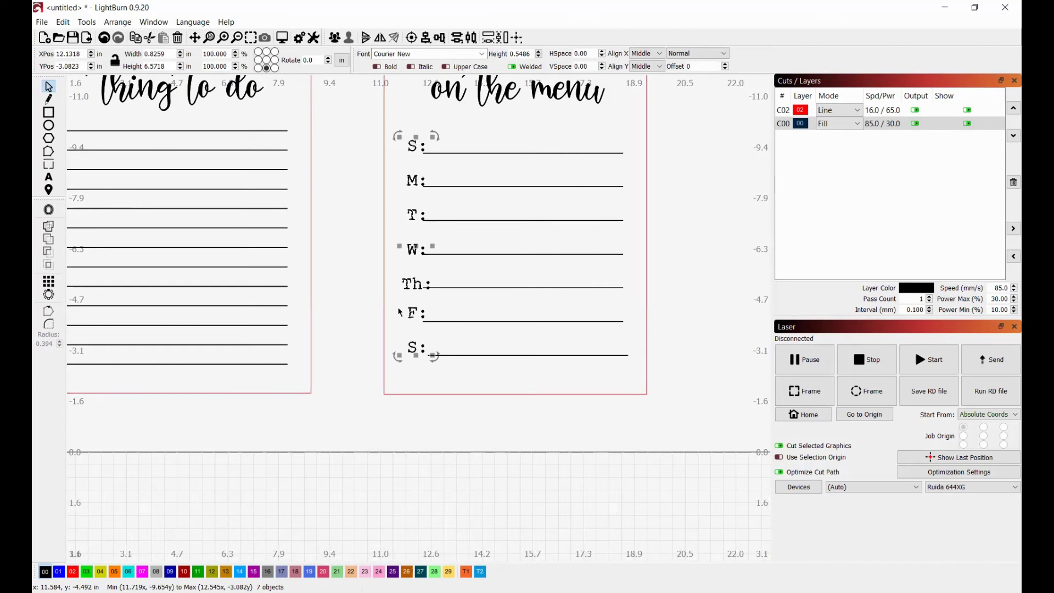
key(c)
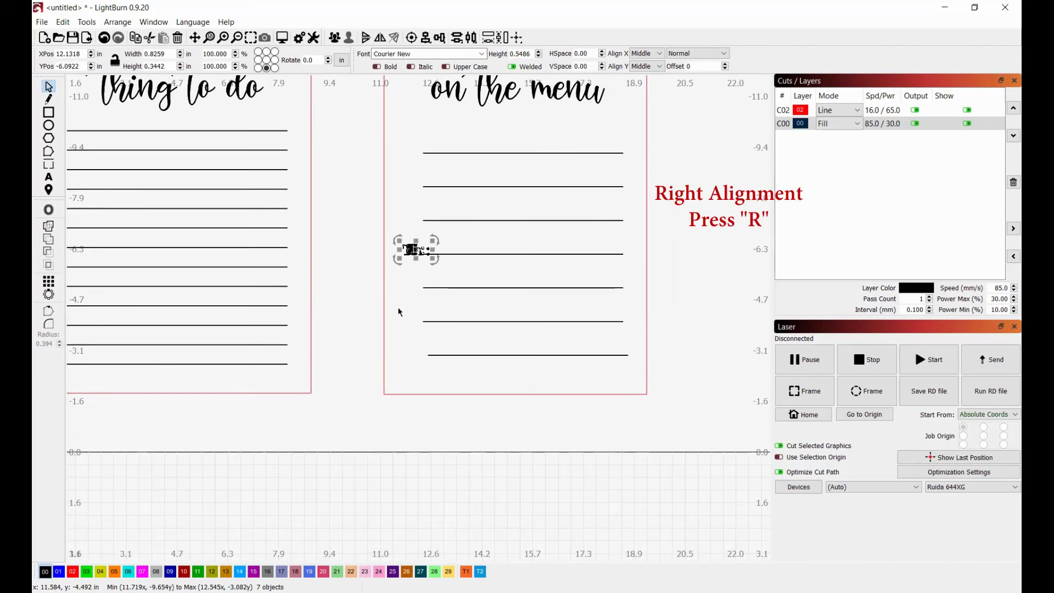
key(ctrl+z)
key(r)
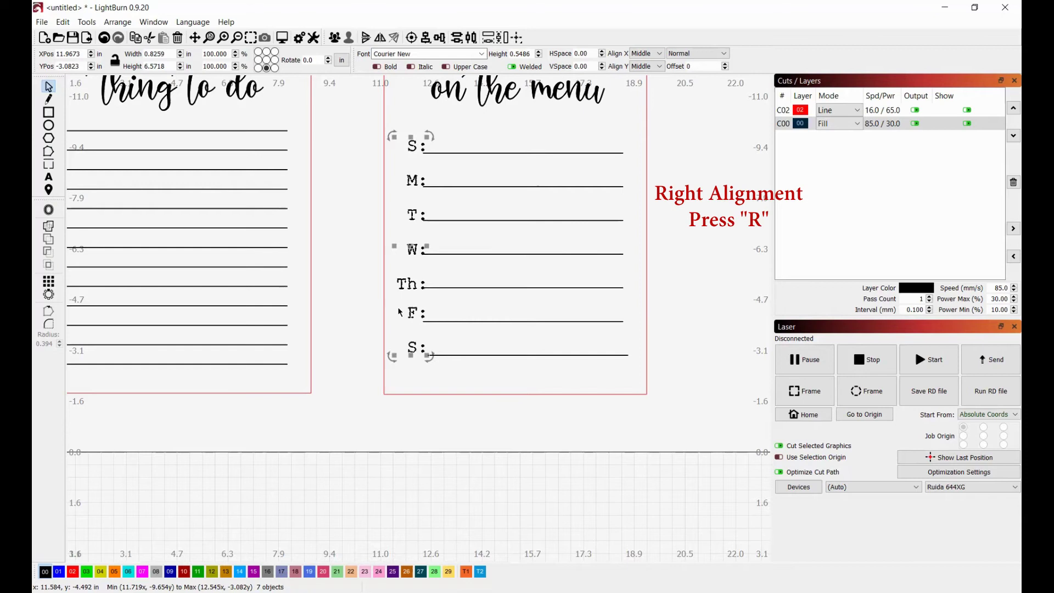
key(l)
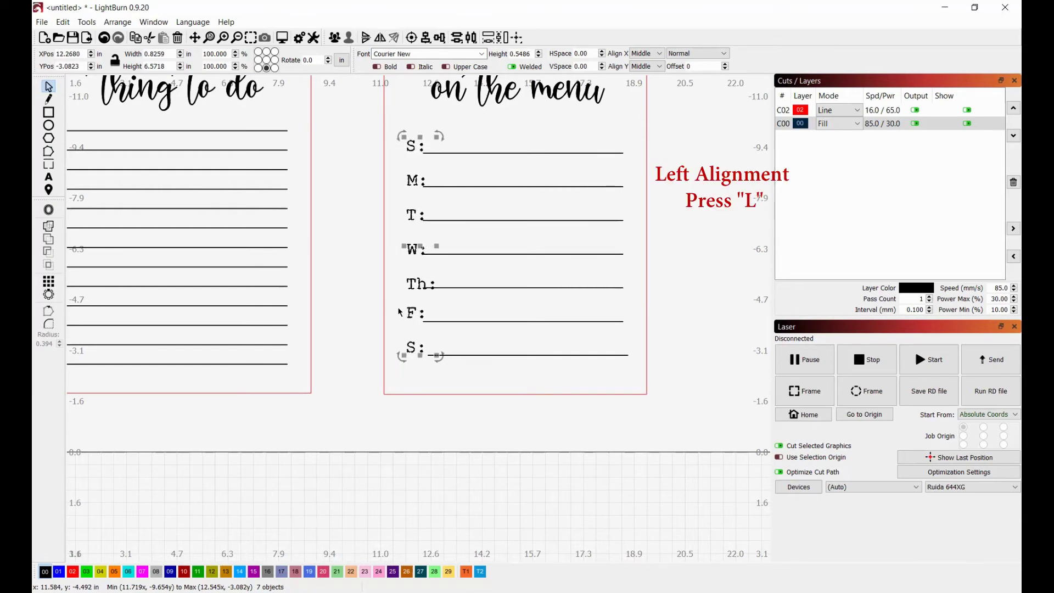
key(r)
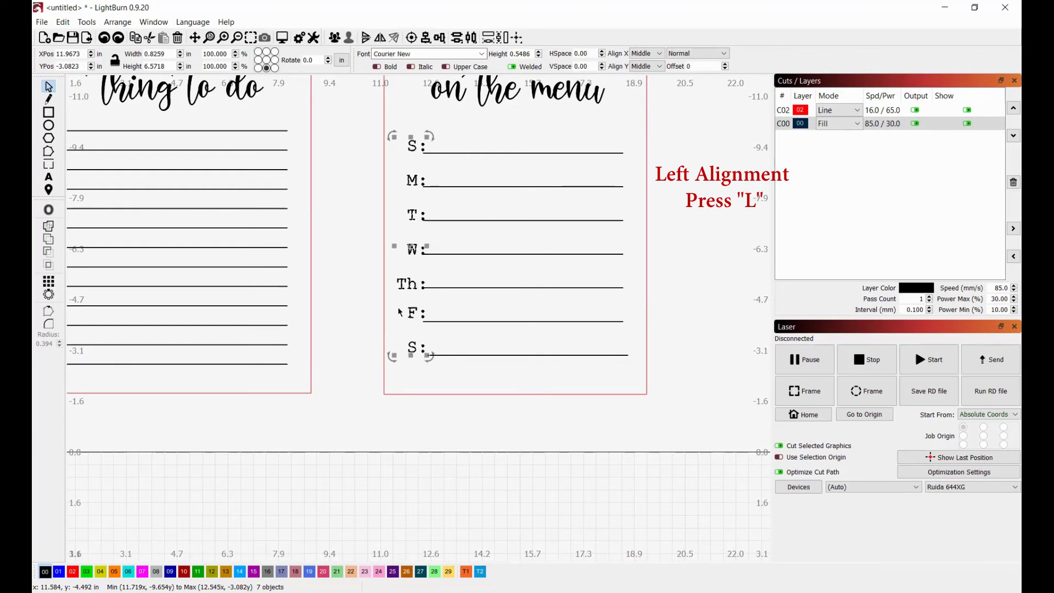
scroll(496, 335, up, 2)
scroll(417, 356, up, 3)
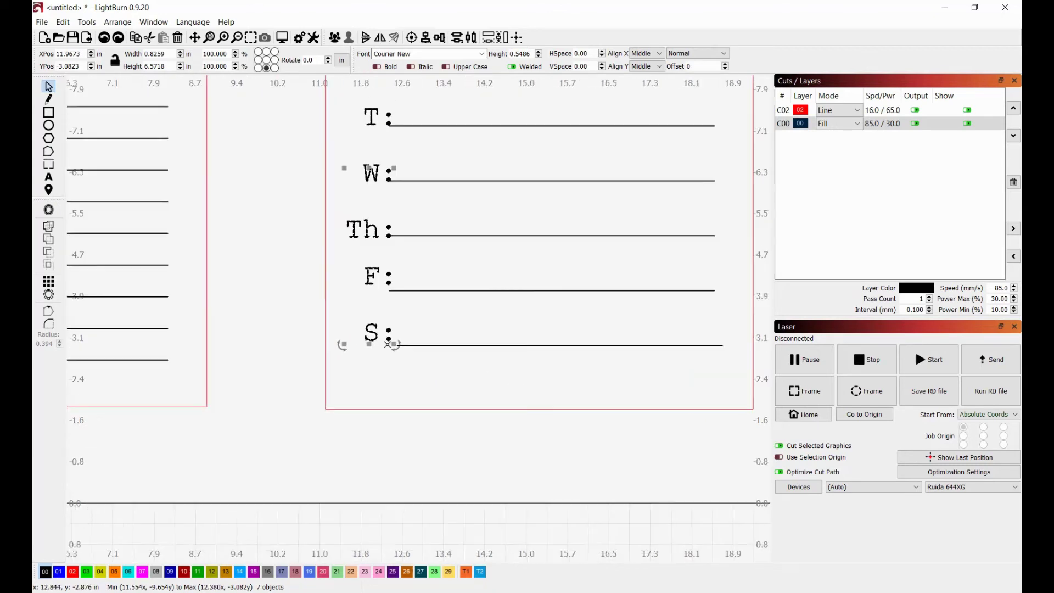
scroll(374, 165, up, 1)
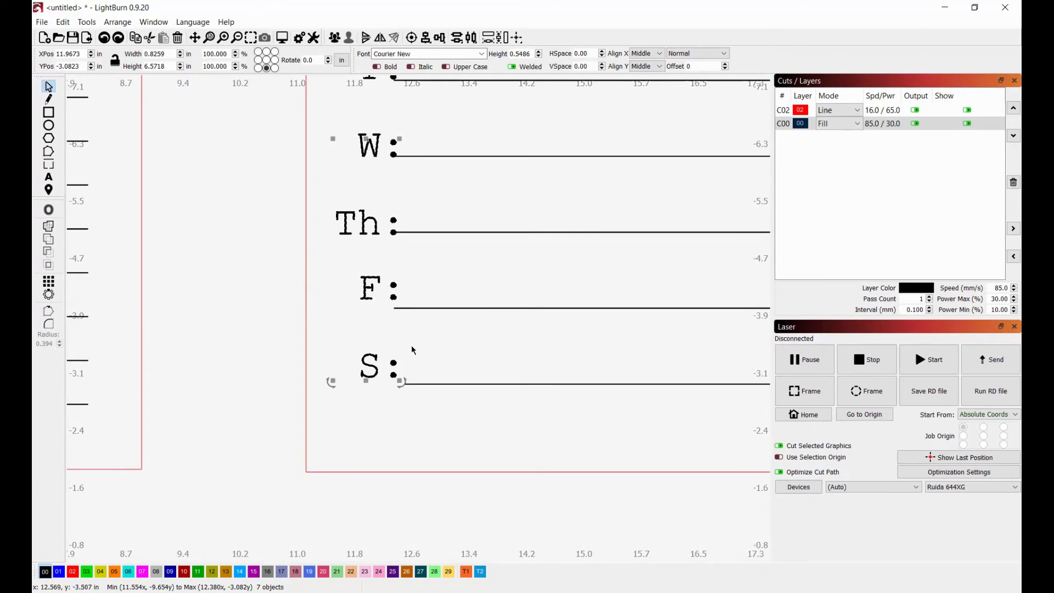
scroll(374, 262, down, 5)
scroll(396, 226, up, 5)
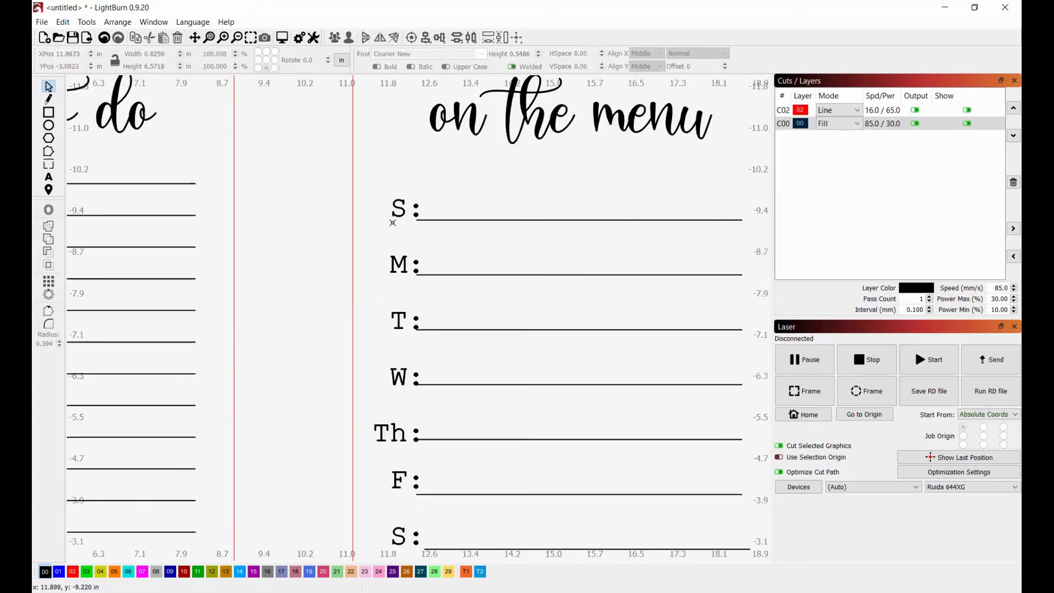
scroll(396, 212, down, 4)
scroll(281, 228, up, 1)
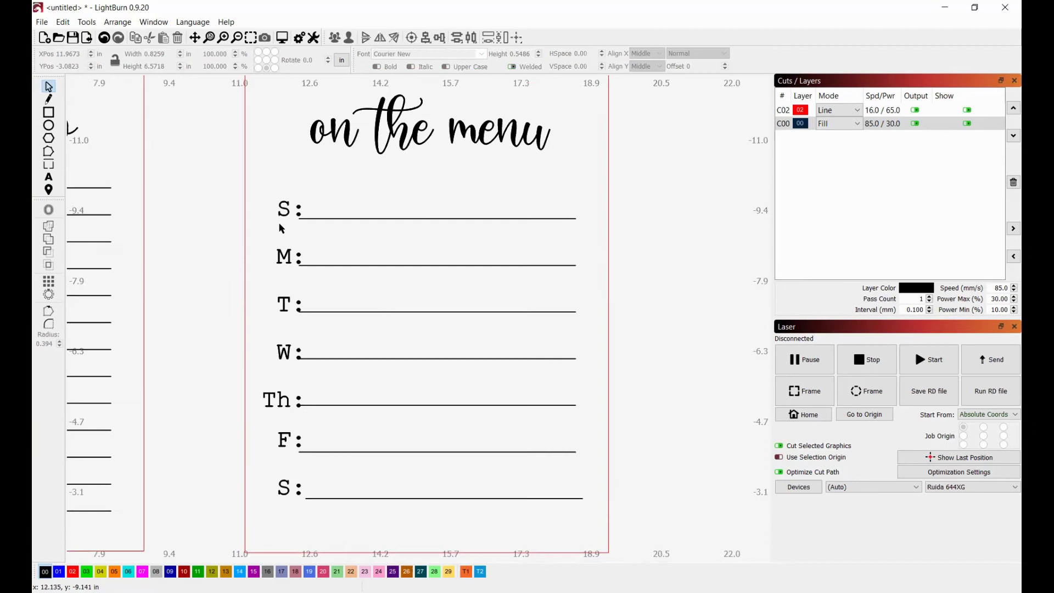
click(287, 213)
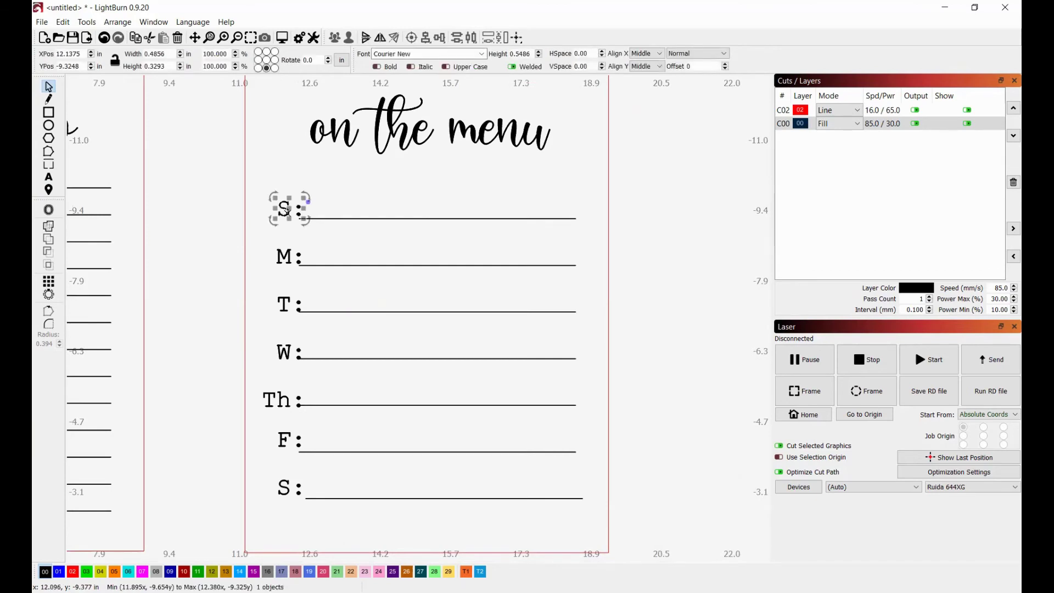
shift+click(341, 218)
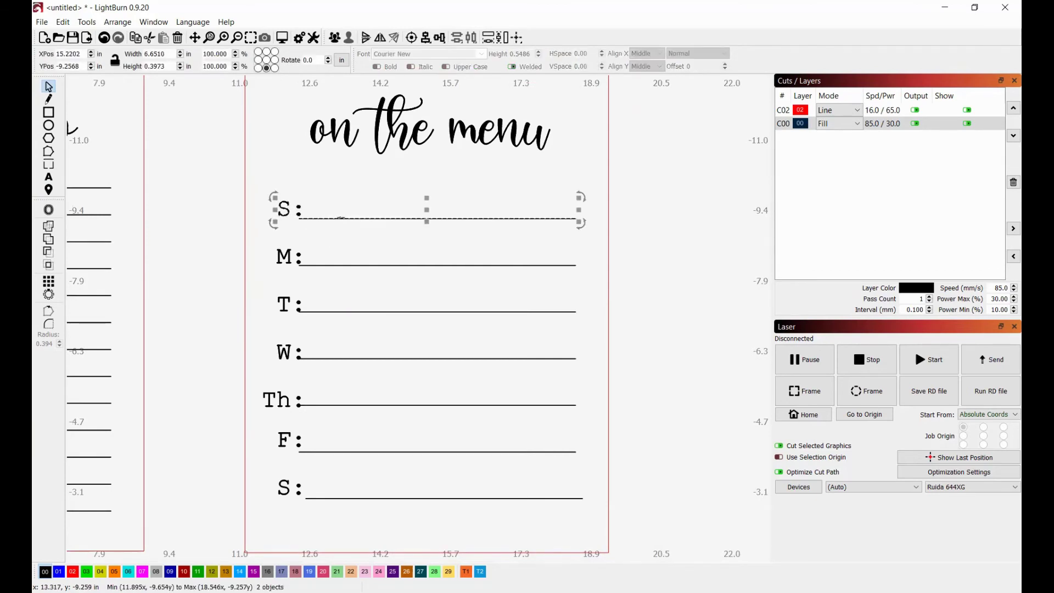
click(357, 220)
click(358, 218)
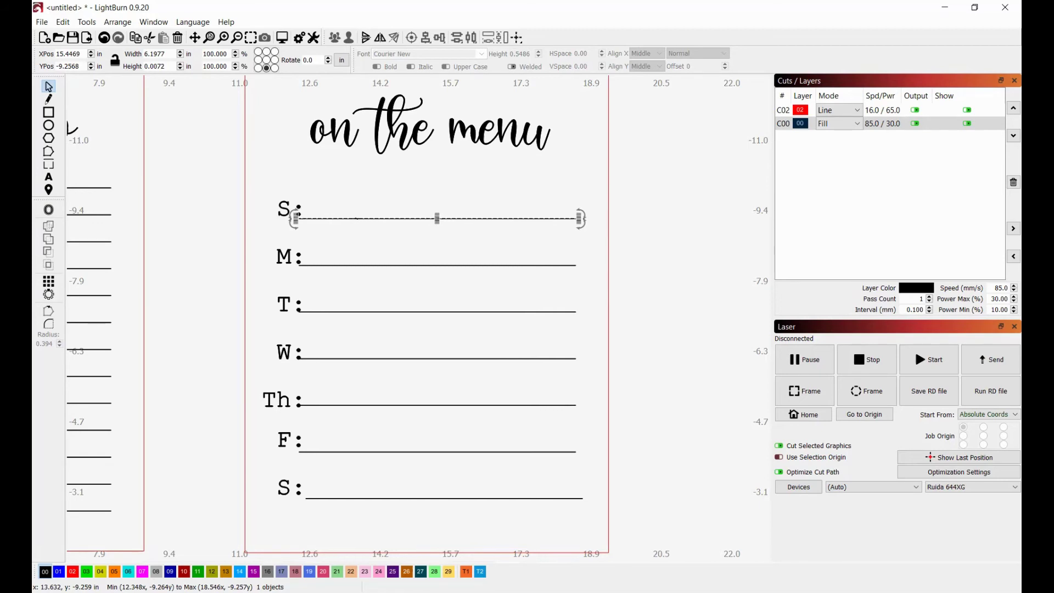
click(328, 214)
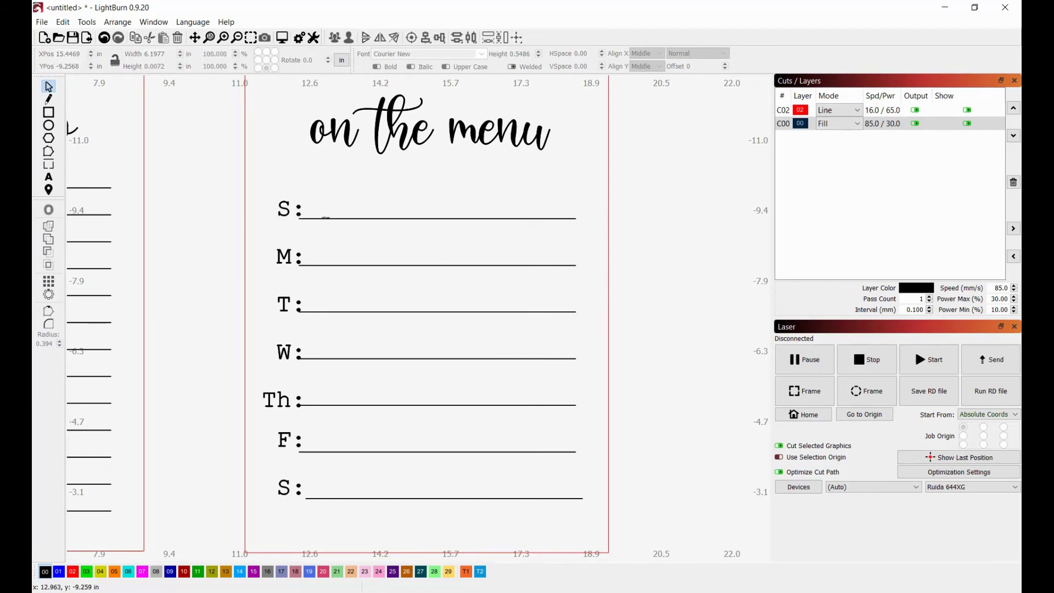
click(325, 217)
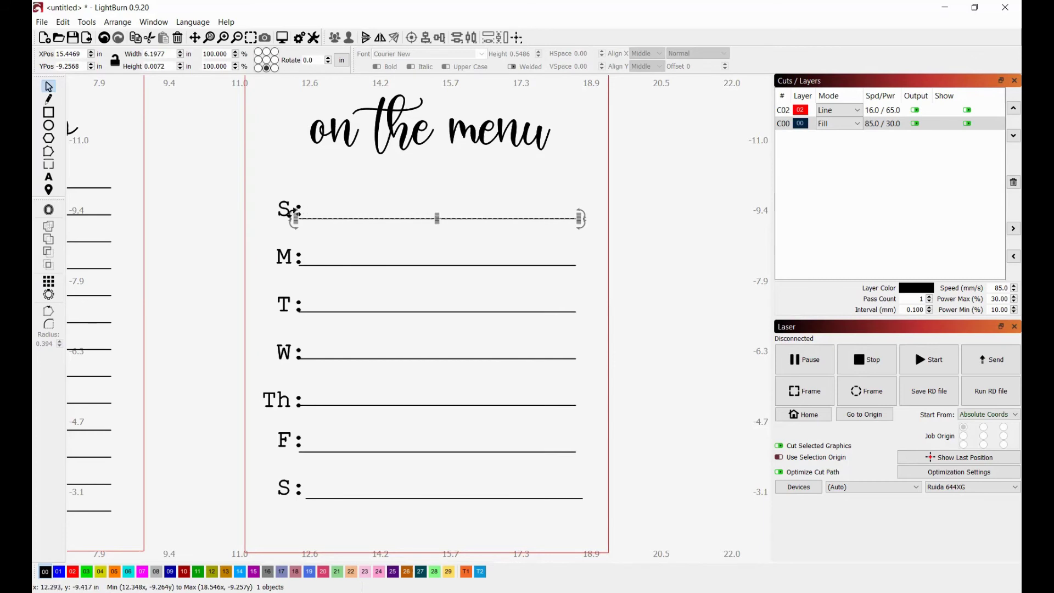
click(286, 208)
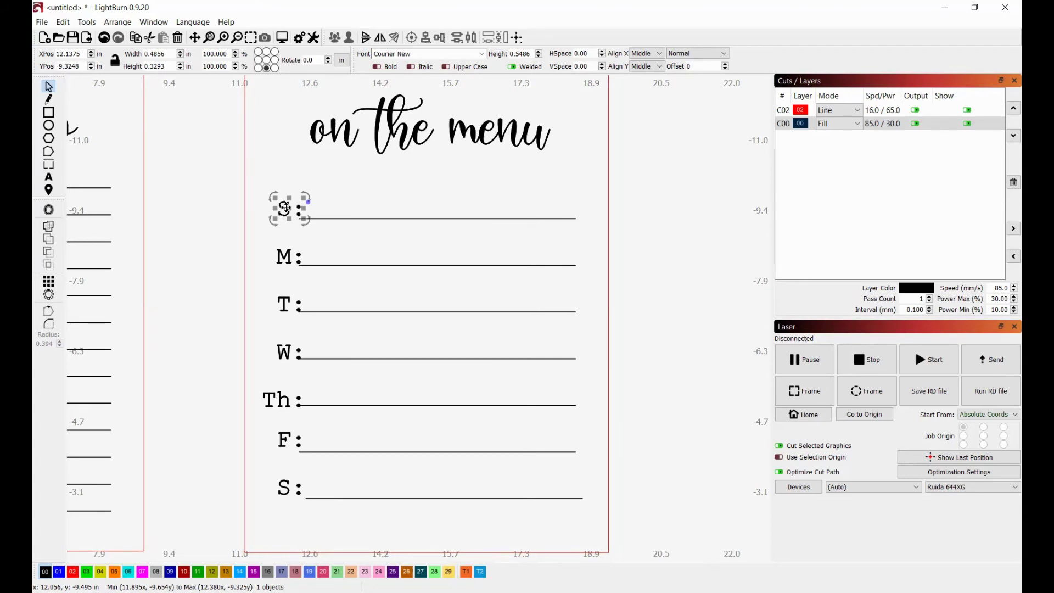
scroll(308, 214, up, 3)
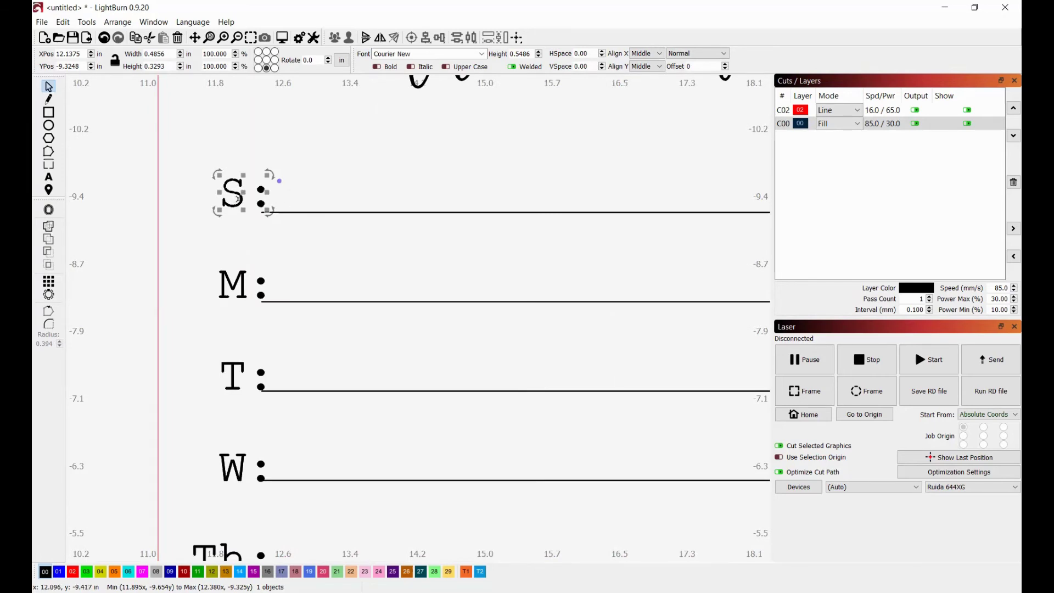
Step: Bottom-align the first S: label with its ruled line
click(285, 231)
click(297, 212)
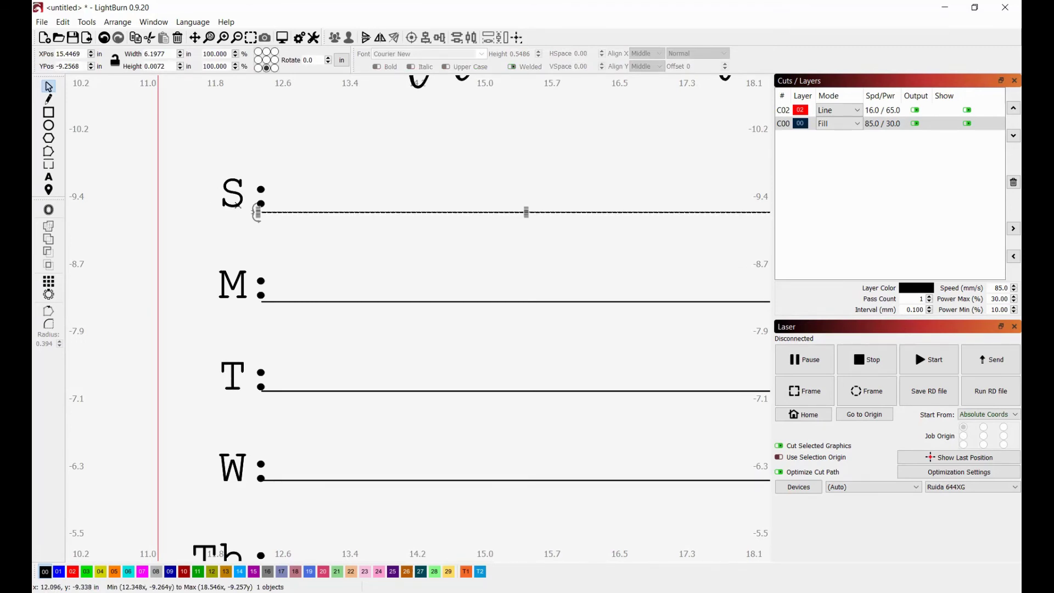
shift+click(237, 204)
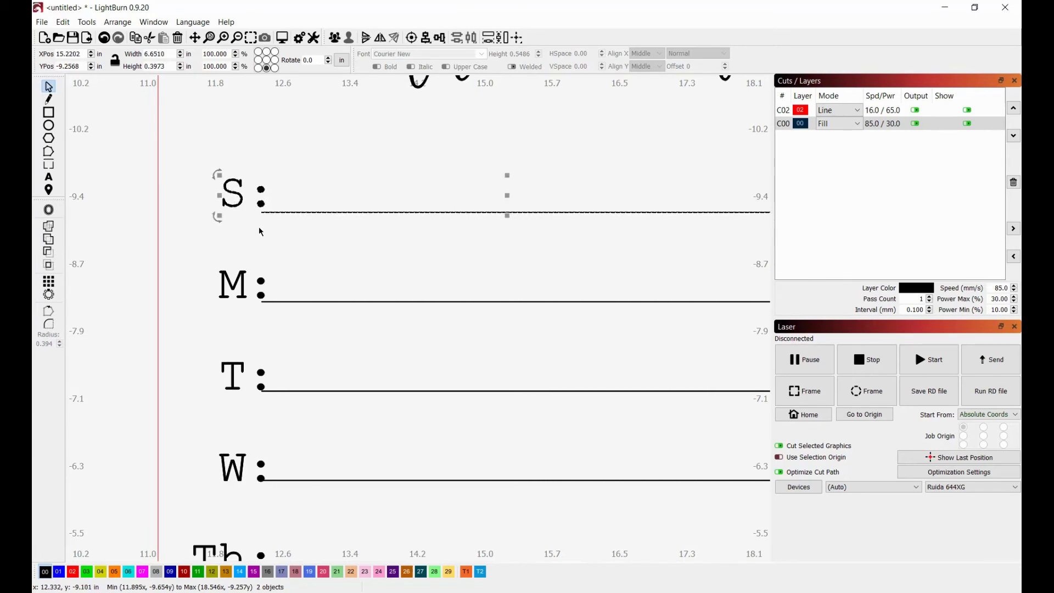
key(b)
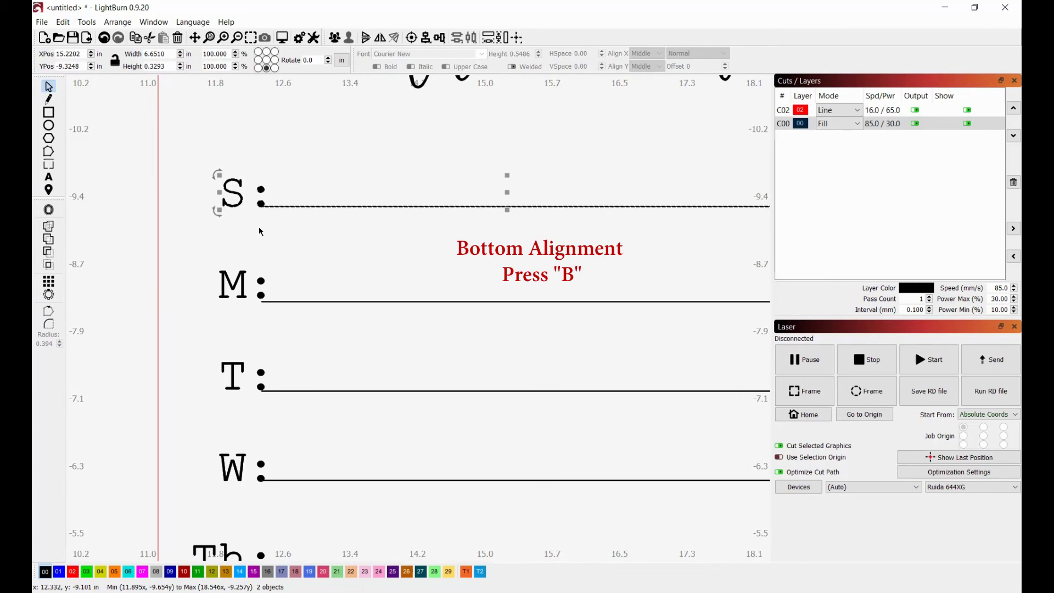
key(ctrl+z)
click(280, 228)
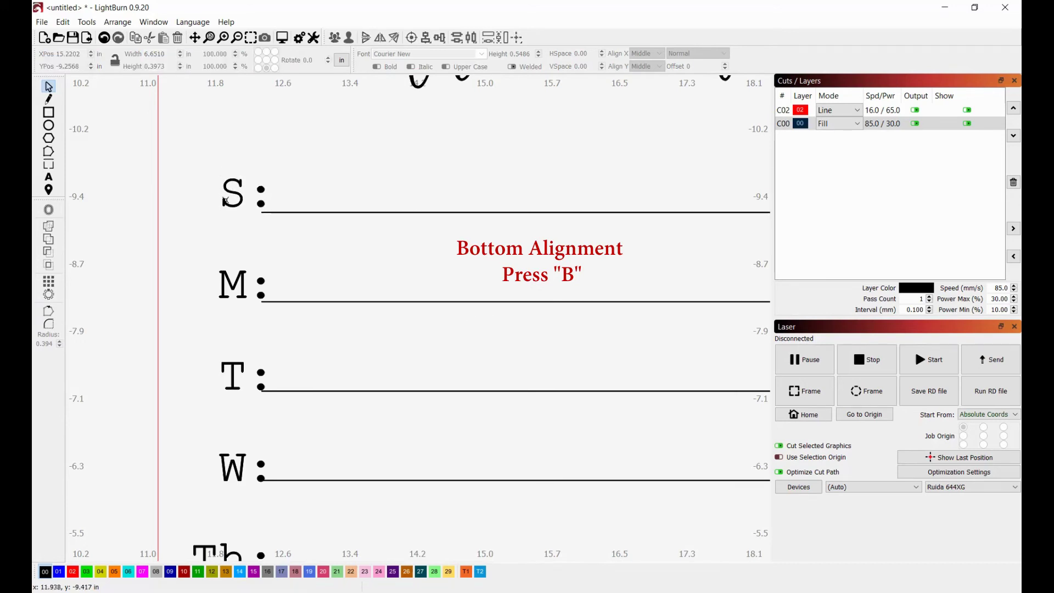
click(240, 200)
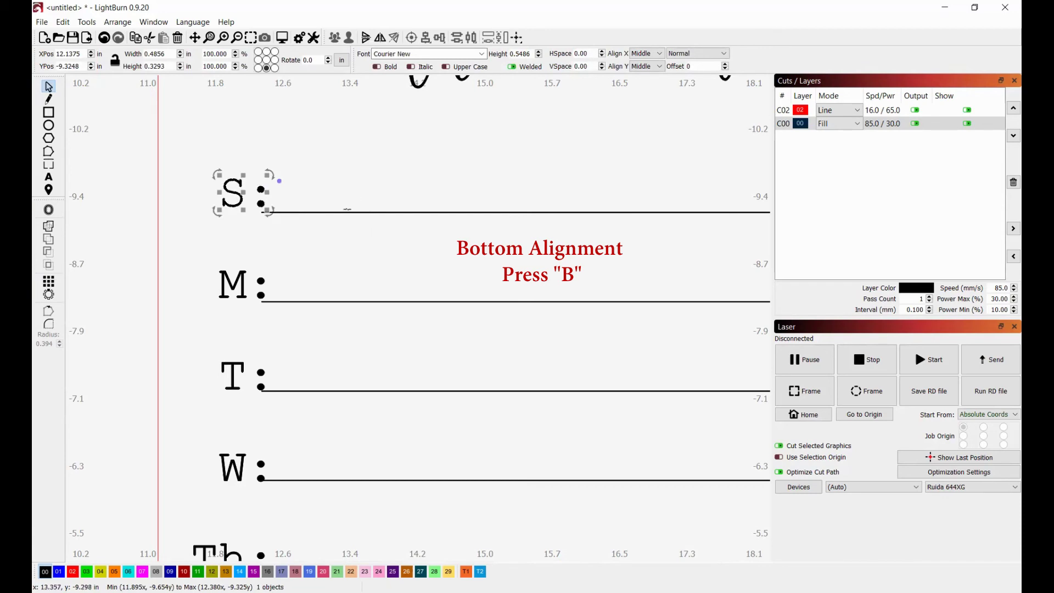
shift+click(346, 211)
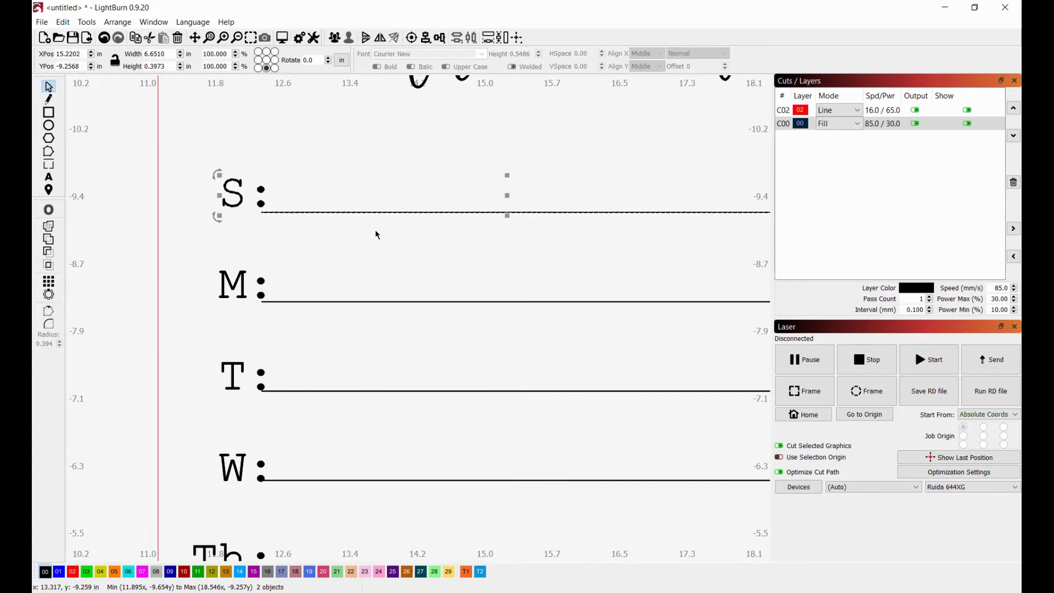
key(Down)
key(Down)
key(Down)
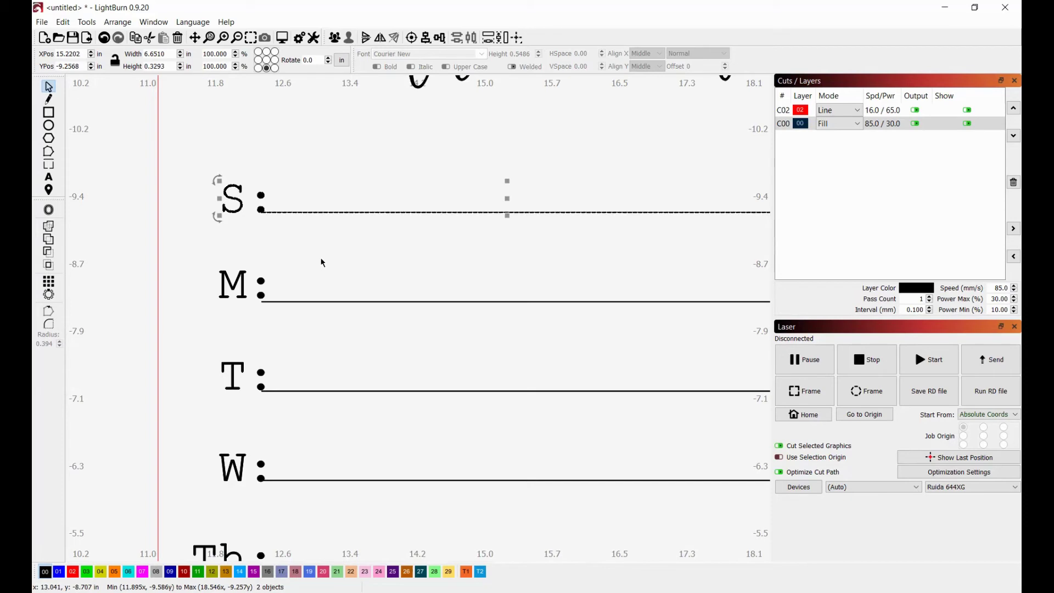
click(323, 262)
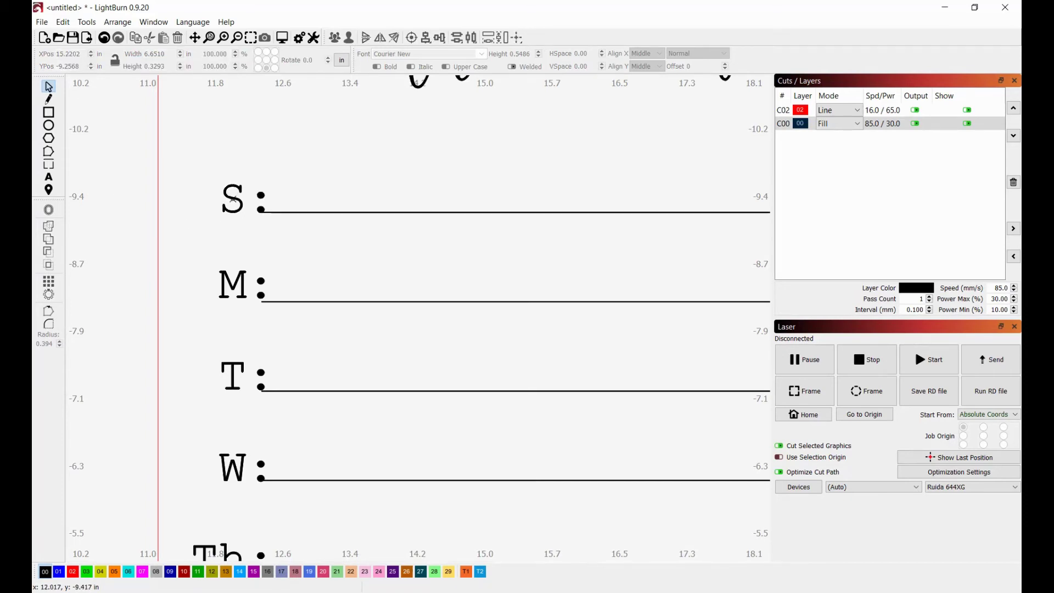
Step: Nudge the S: label slightly left so its colon meets the start of the line
drag(236, 200, 249, 209)
click(391, 297)
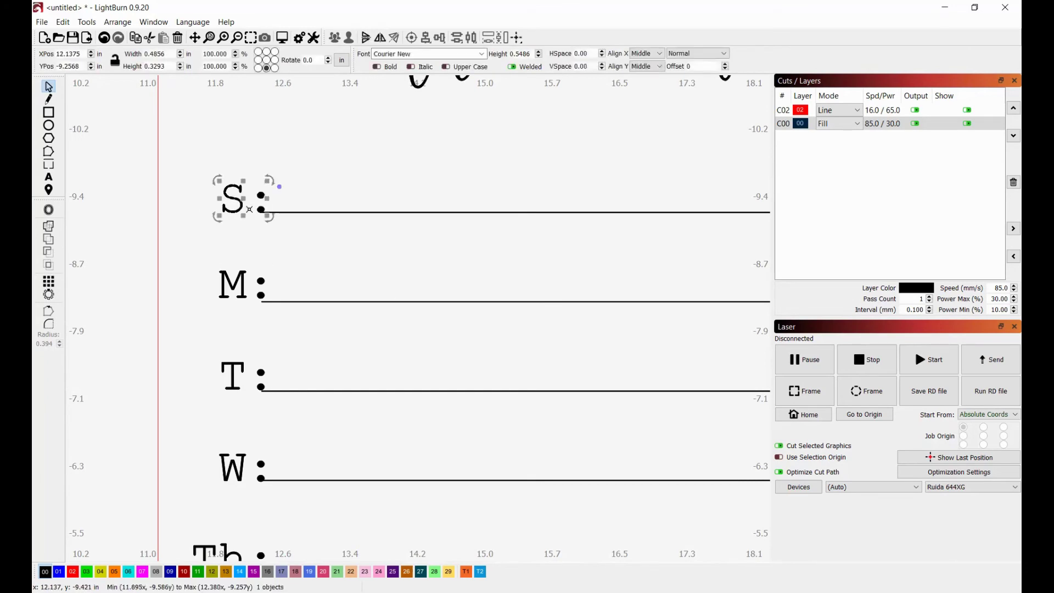
click(417, 268)
scroll(415, 277, down, 2)
scroll(381, 256, up, 1)
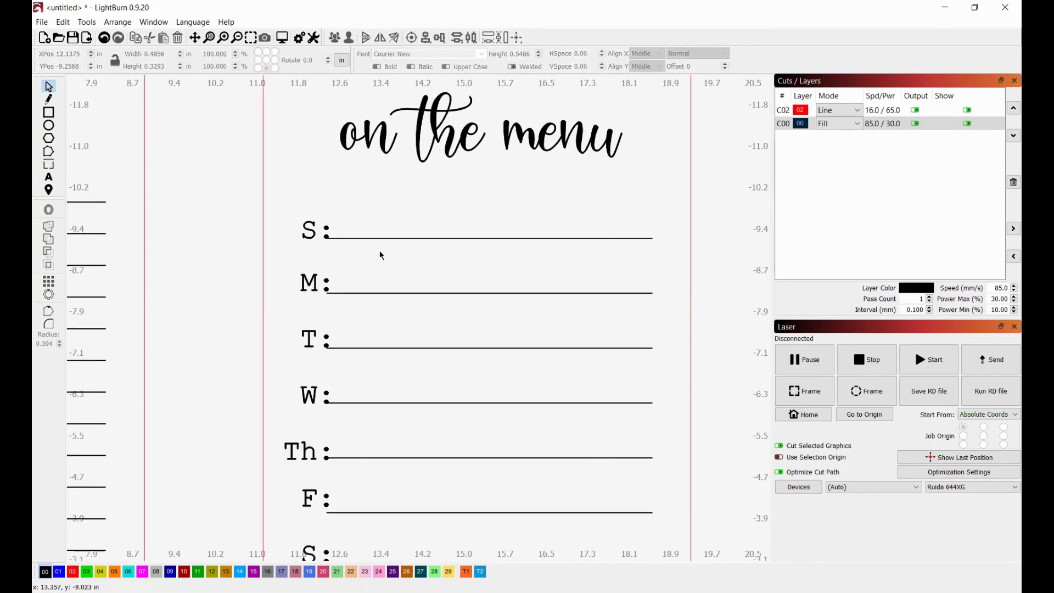
scroll(318, 234, up, 5)
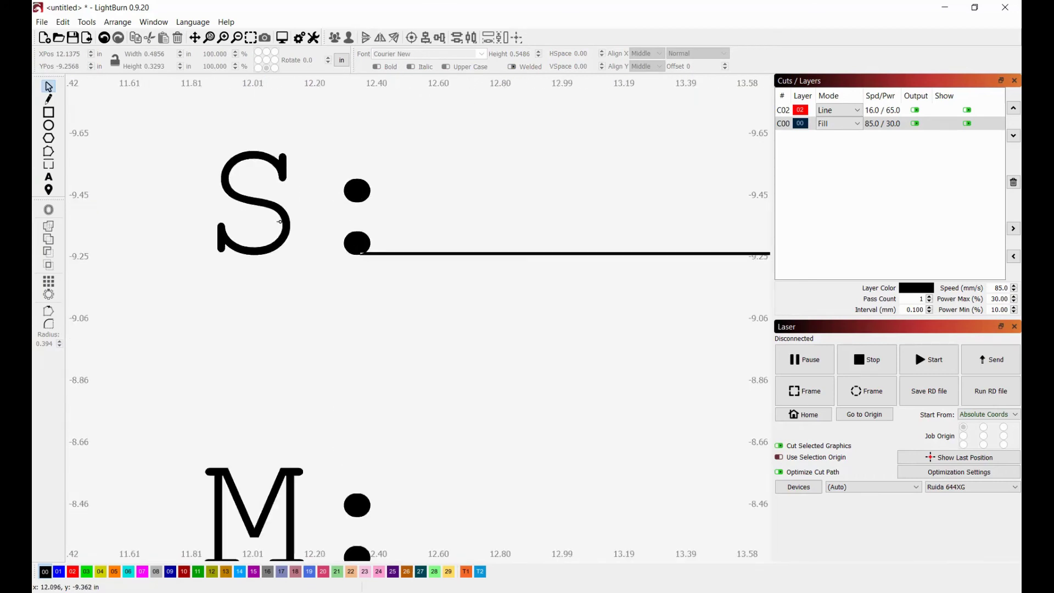
click(291, 222)
drag(295, 203, 282, 204)
click(411, 301)
scroll(489, 372, down, 5)
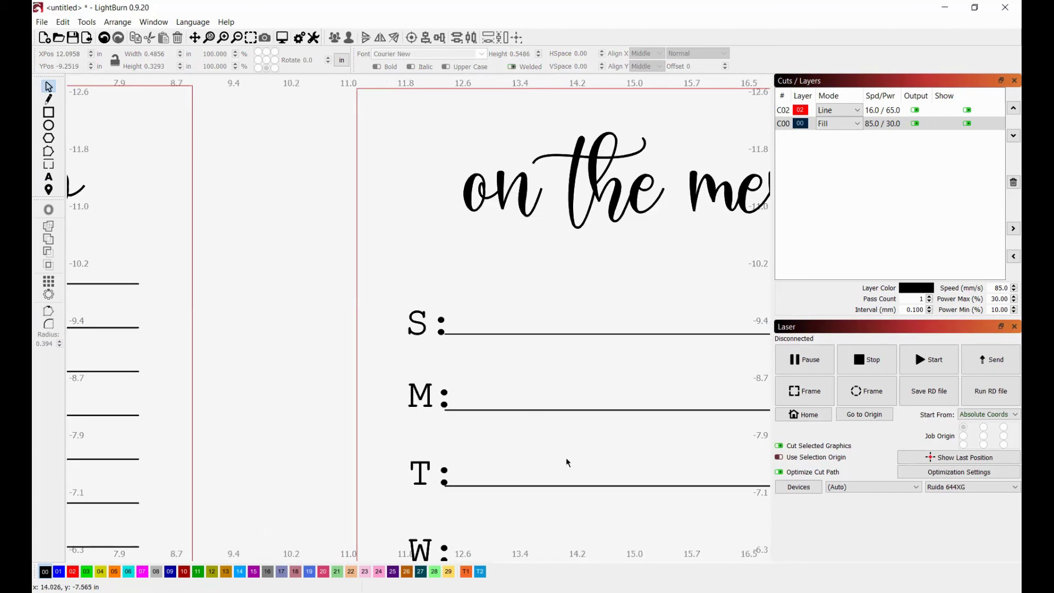
scroll(567, 463, up, 4)
click(351, 379)
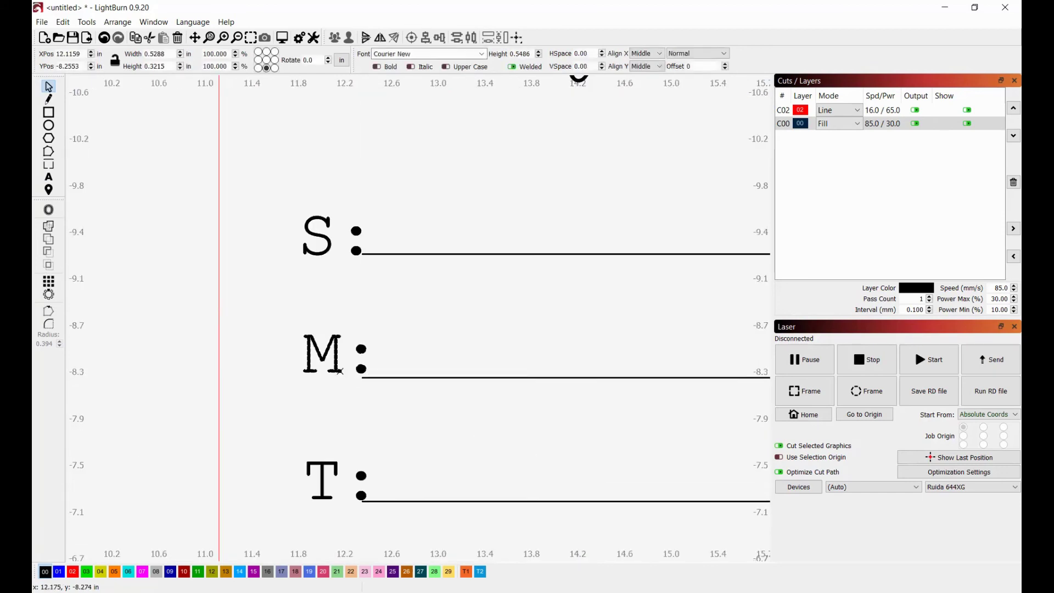
shift+click(394, 377)
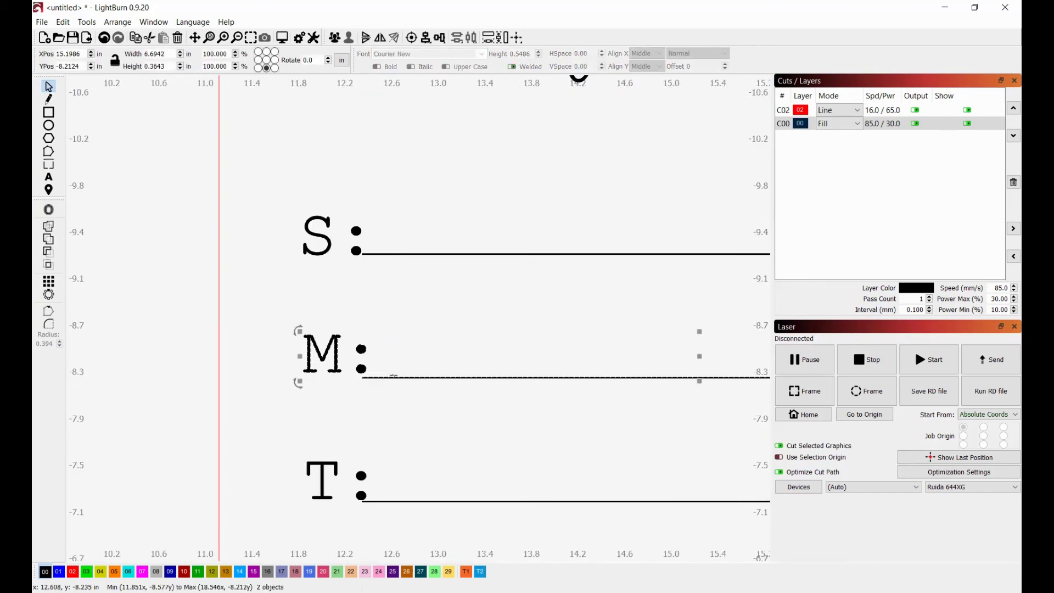
scroll(393, 376, down, 6)
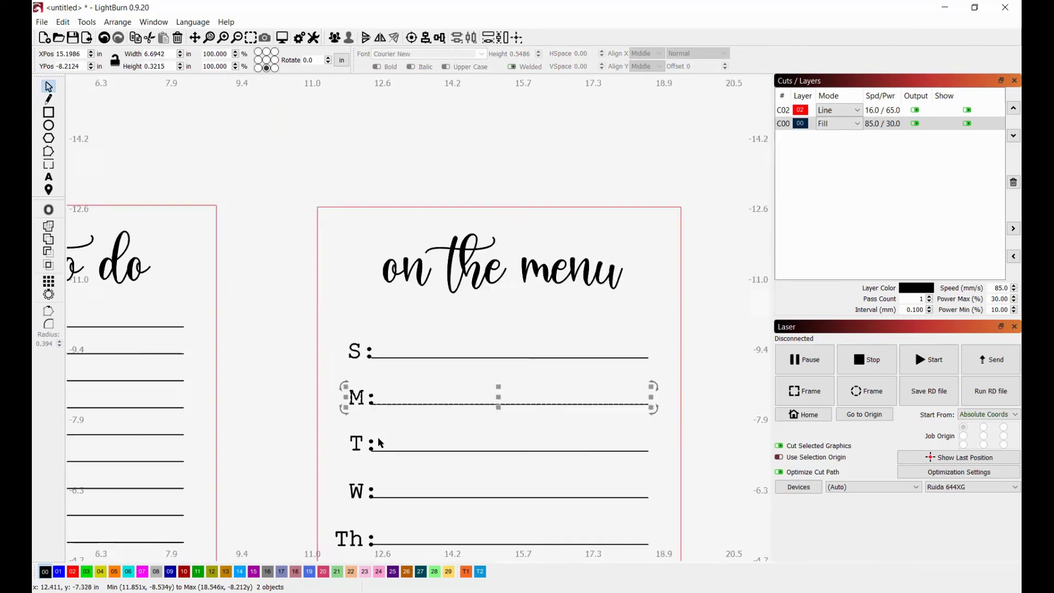
scroll(399, 440, up, 6)
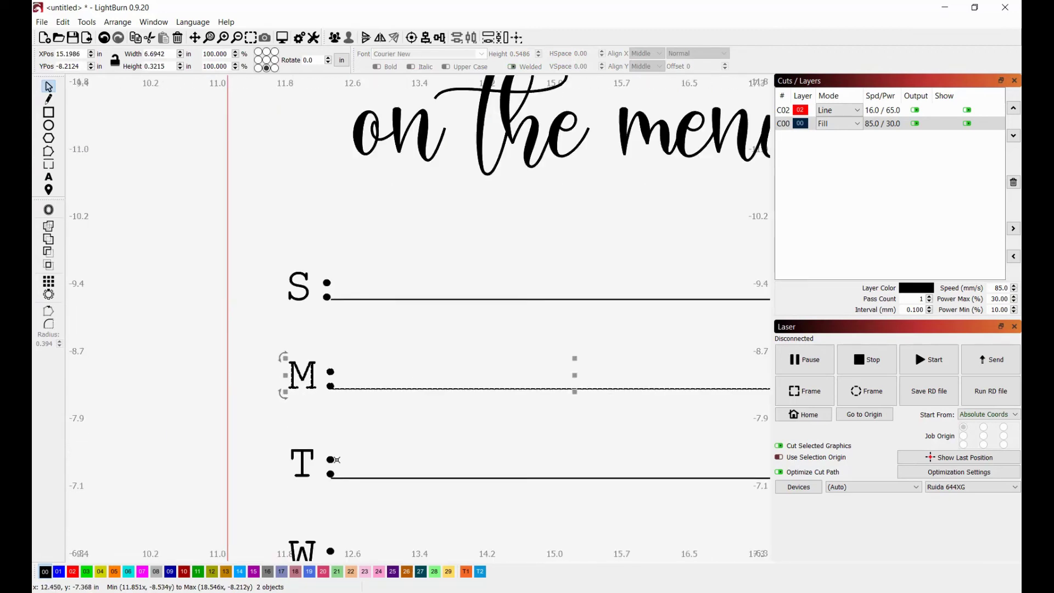
click(377, 446)
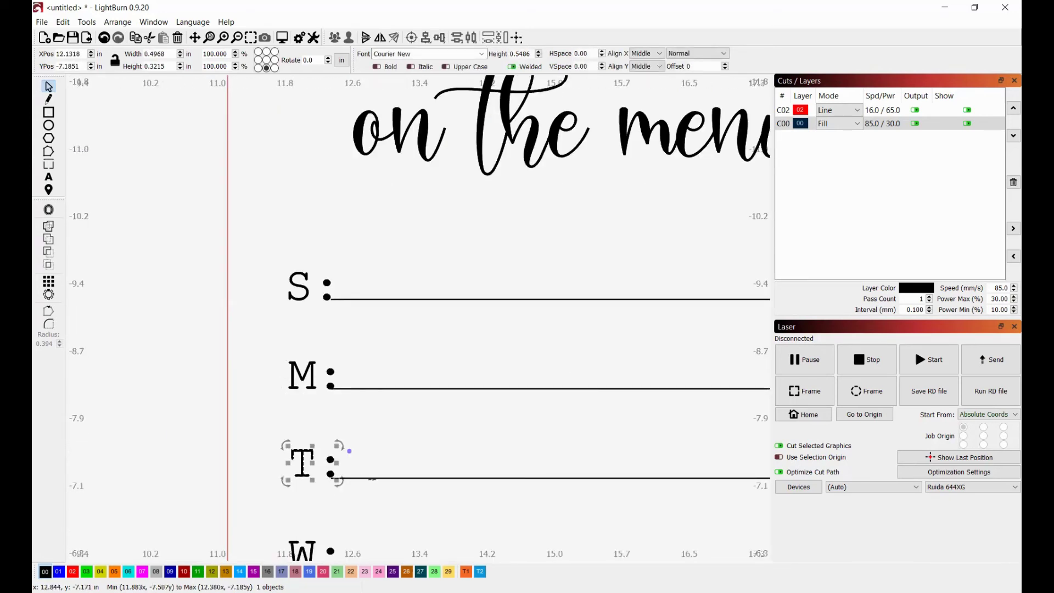
shift+click(392, 478)
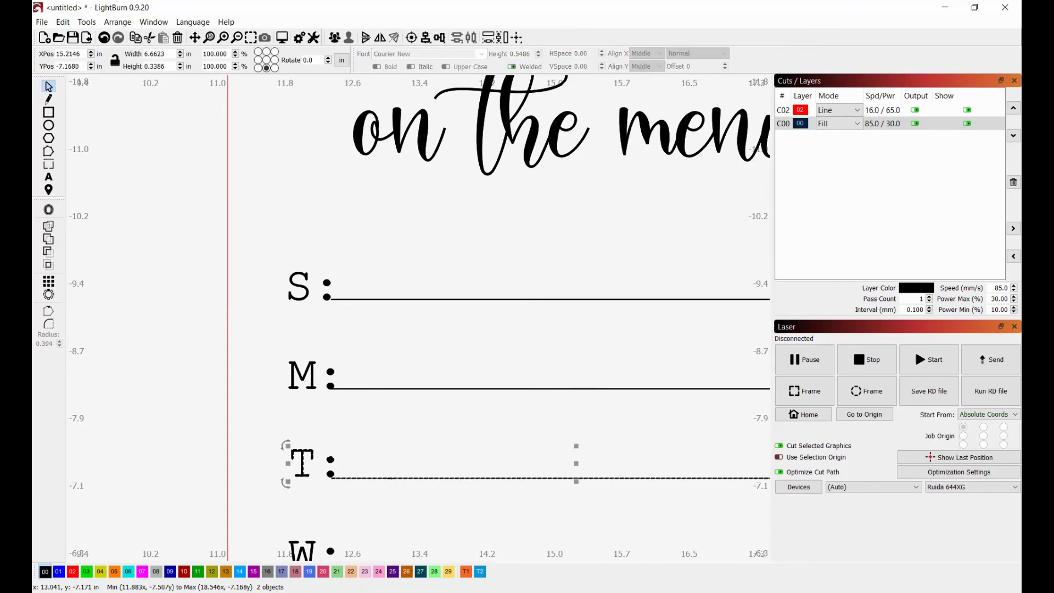
scroll(398, 469, down, 5)
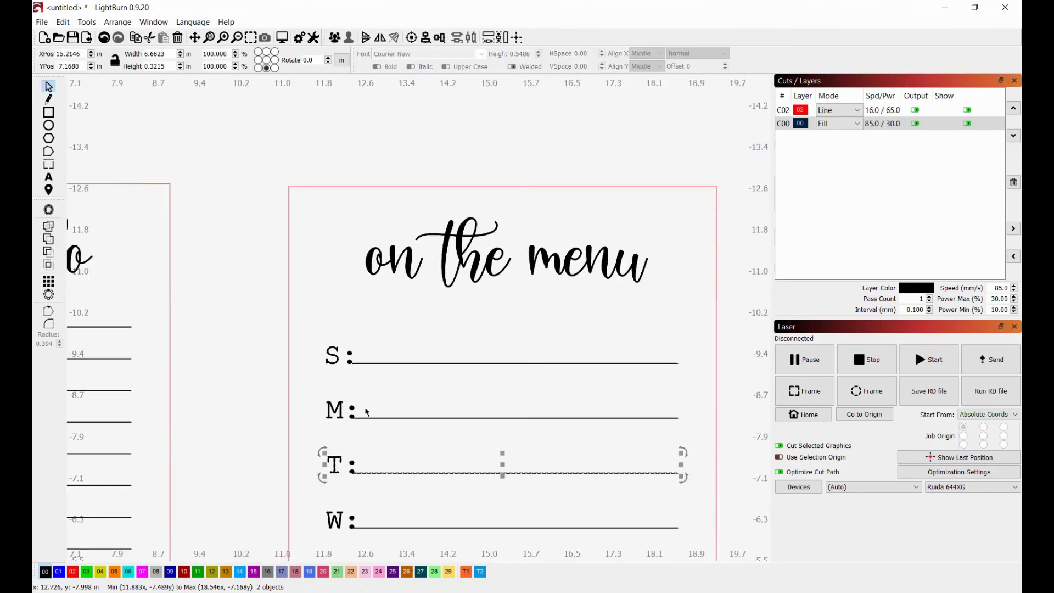
scroll(398, 470, up, 5)
scroll(398, 470, down, 8)
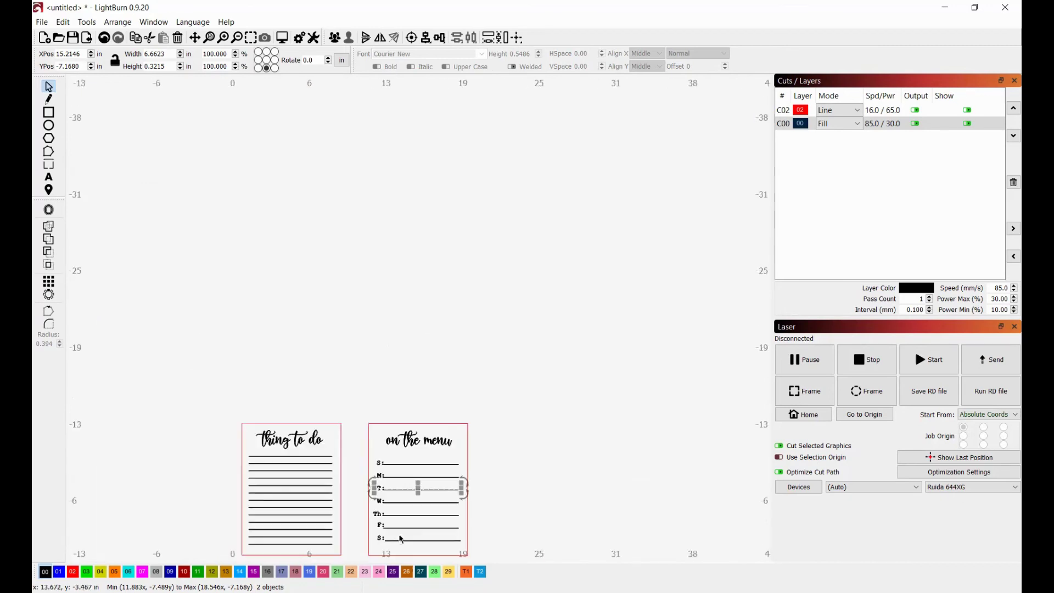
scroll(401, 543, up, 4)
scroll(402, 545, up, 3)
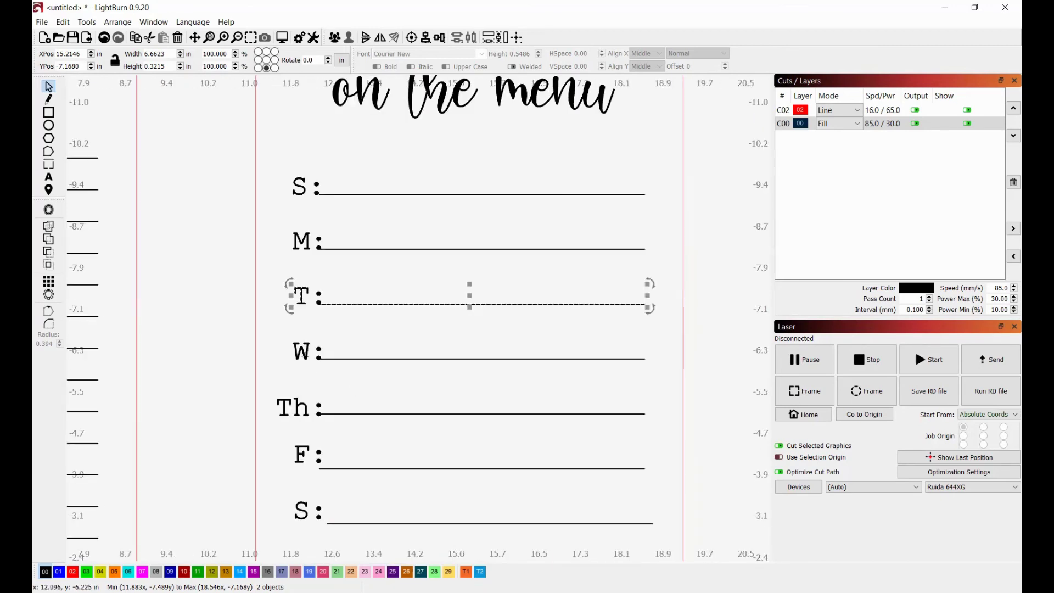
click(305, 351)
click(306, 411)
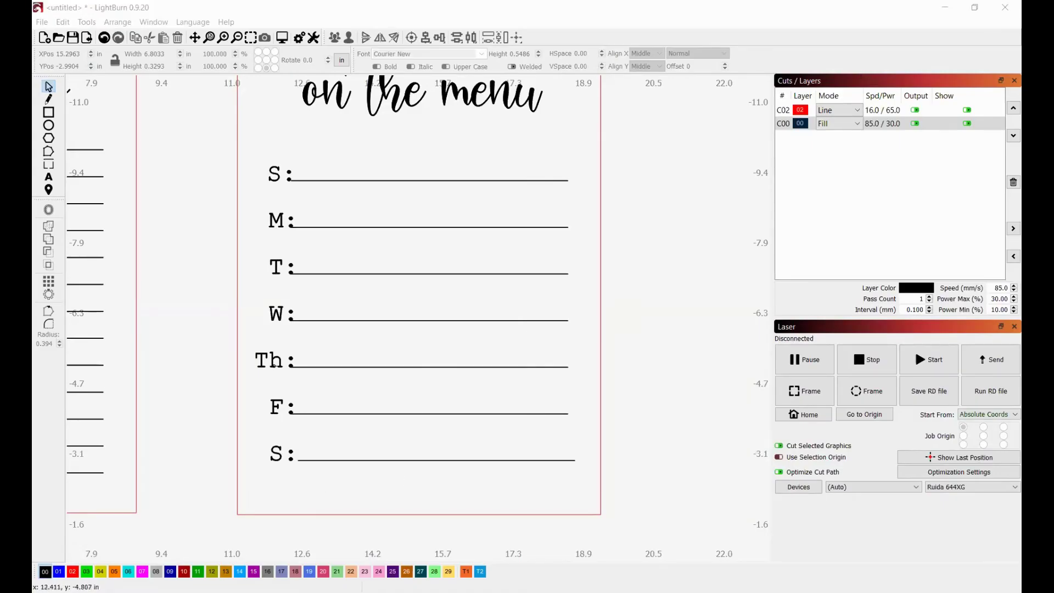
click(267, 361)
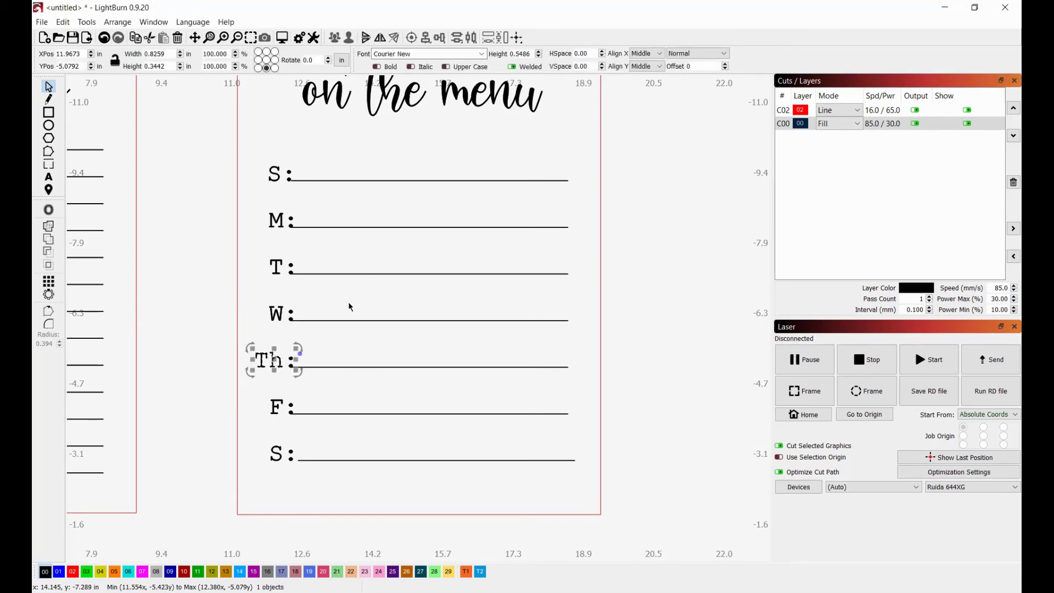
shift+click(333, 354)
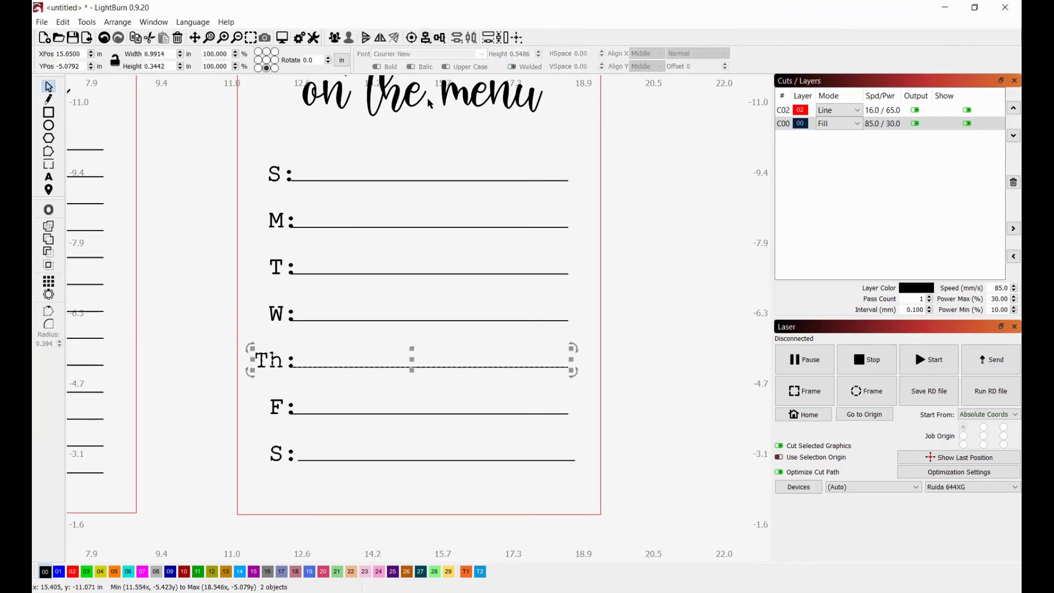
click(440, 36)
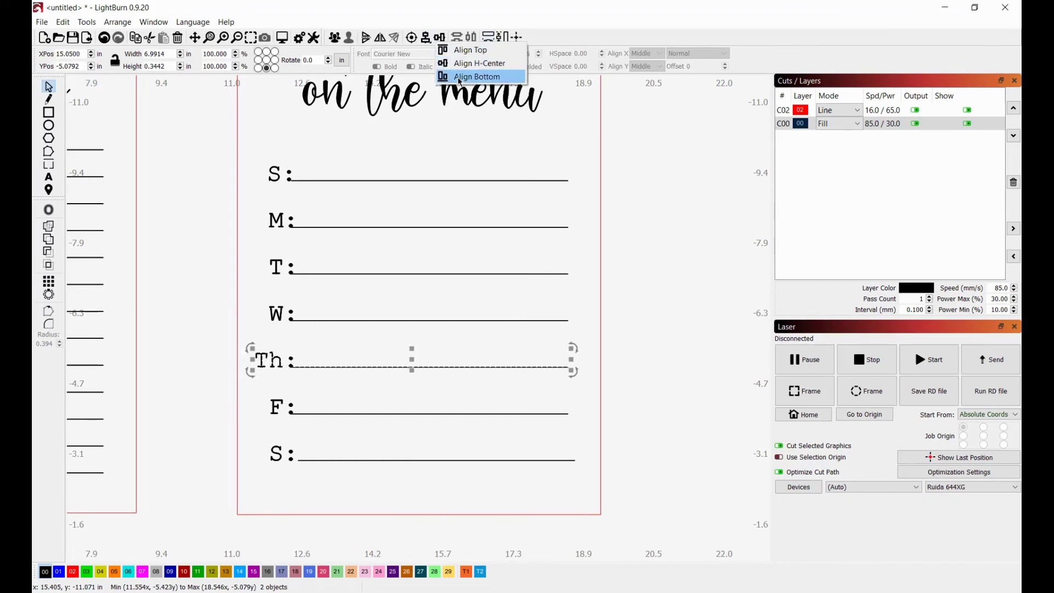
click(424, 224)
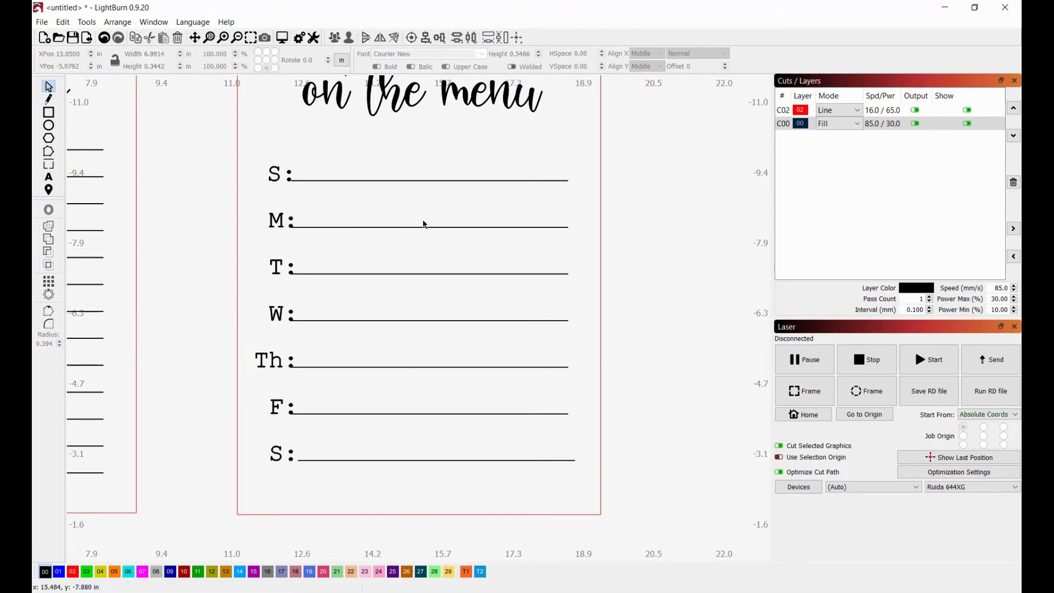
Step: Select the seven day labels with the first S as anchor and right-align them
scroll(287, 226, up, 5)
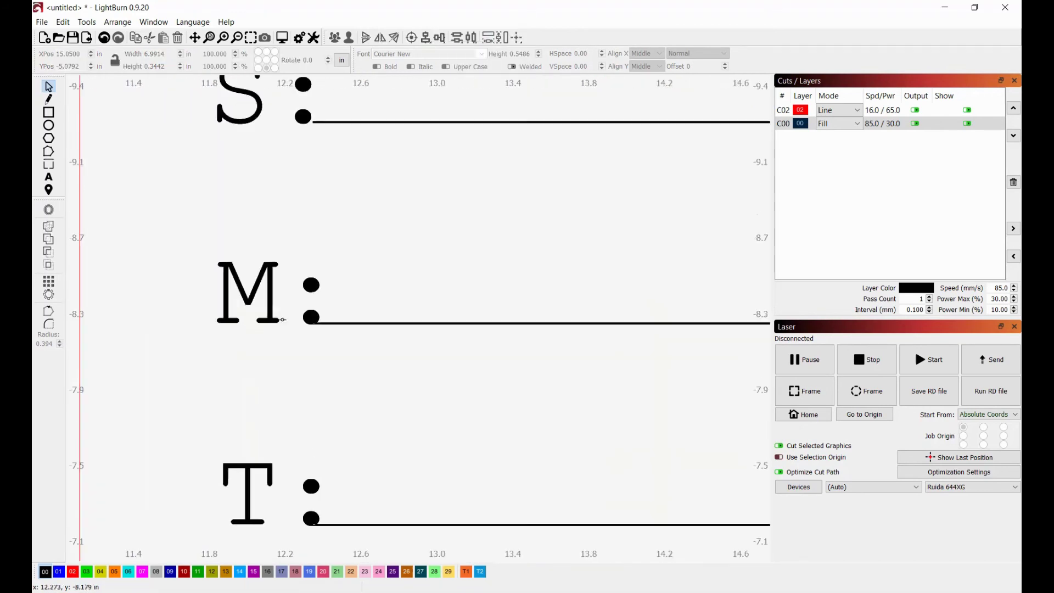
scroll(364, 494, down, 6)
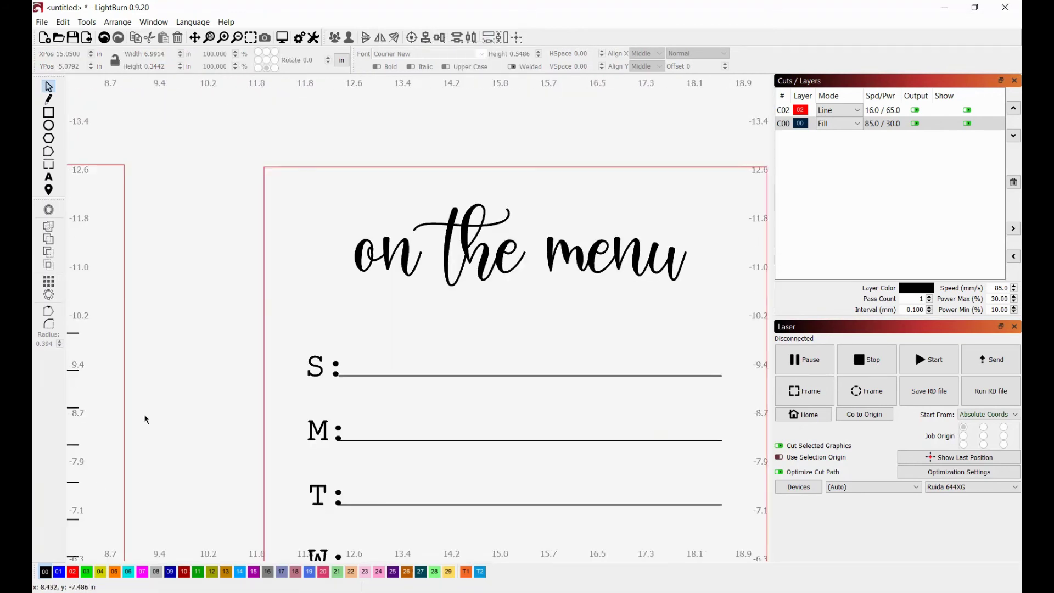
scroll(218, 481, up, 3)
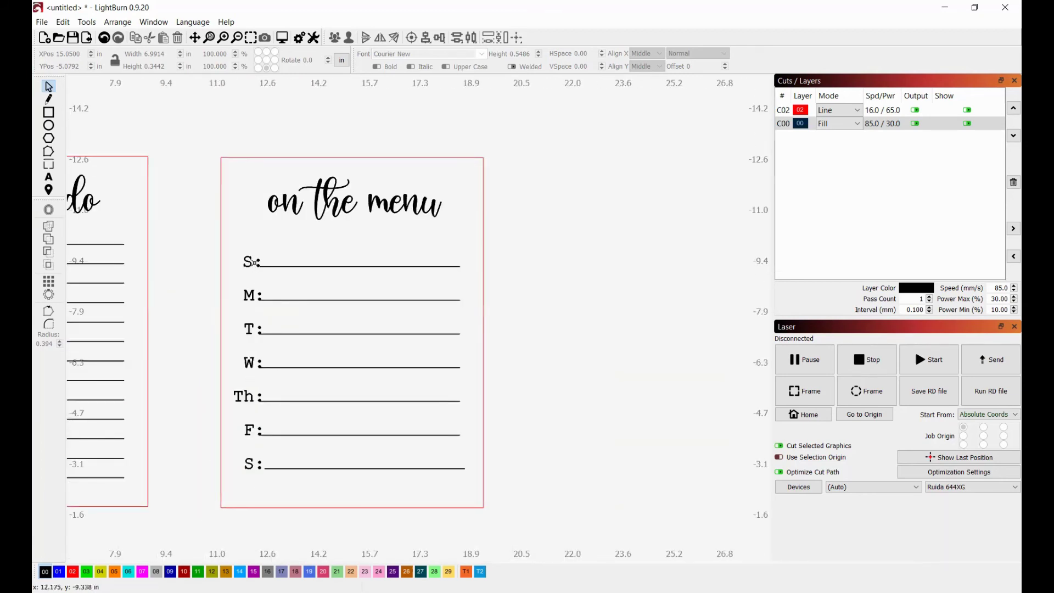
scroll(249, 265, up, 4)
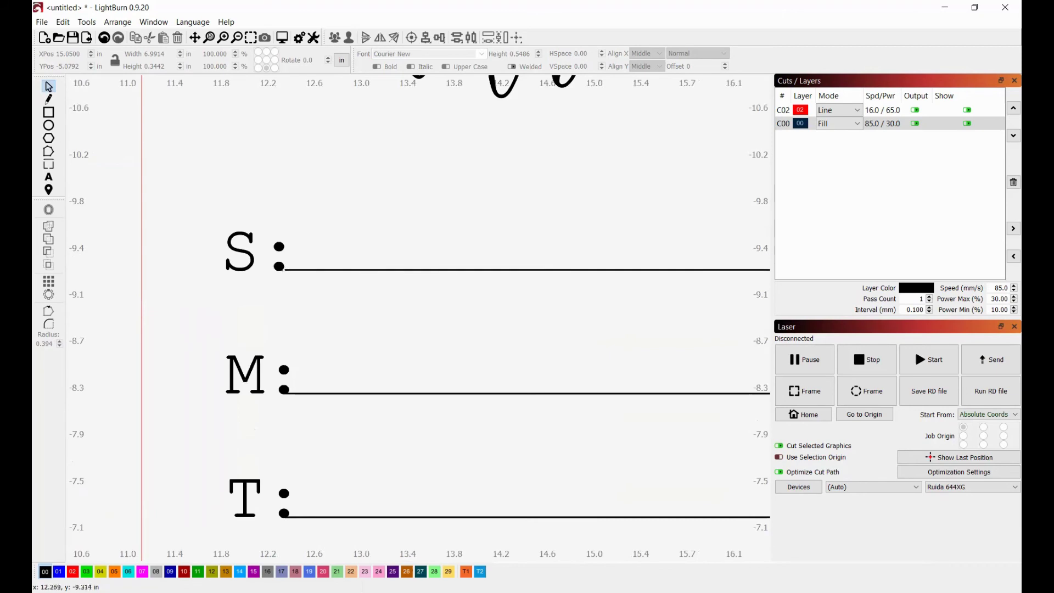
scroll(286, 263, down, 7)
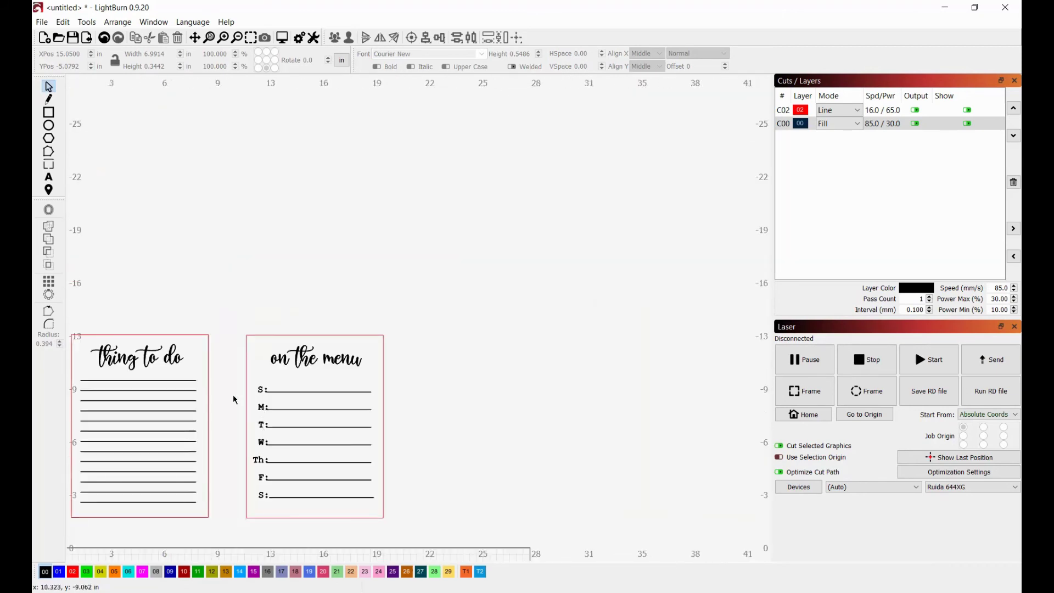
drag(233, 396, 279, 519)
scroll(270, 404, up, 6)
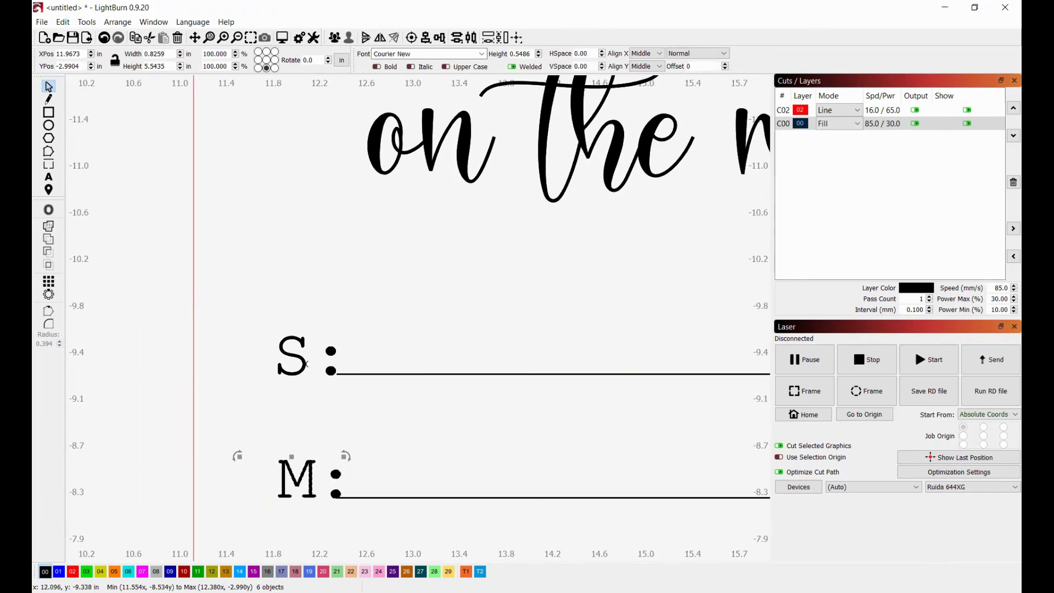
shift+click(306, 362)
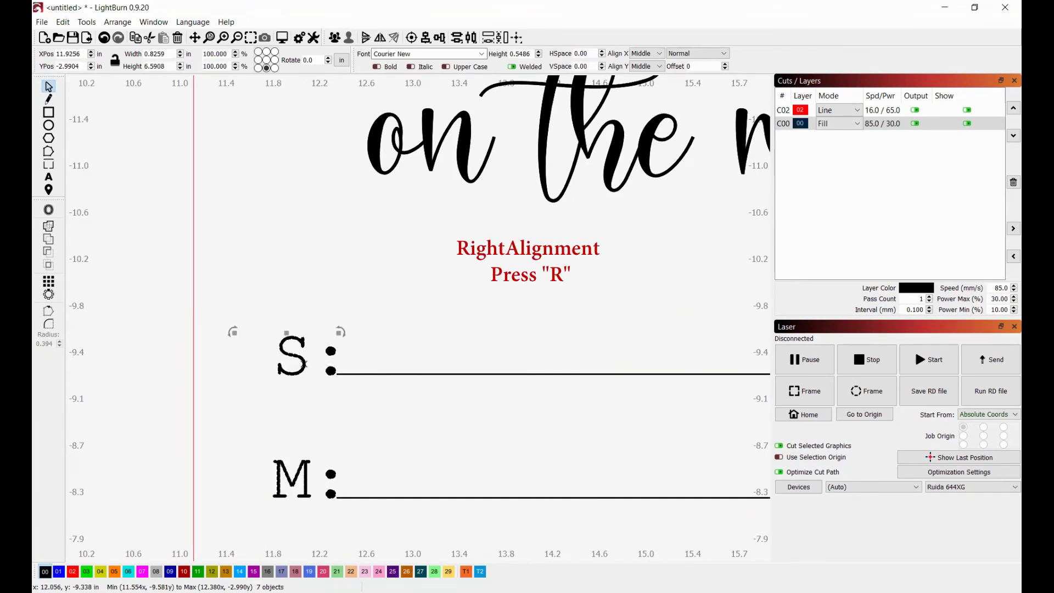
key(r)
scroll(308, 415, down, 3)
scroll(359, 562, down, 10)
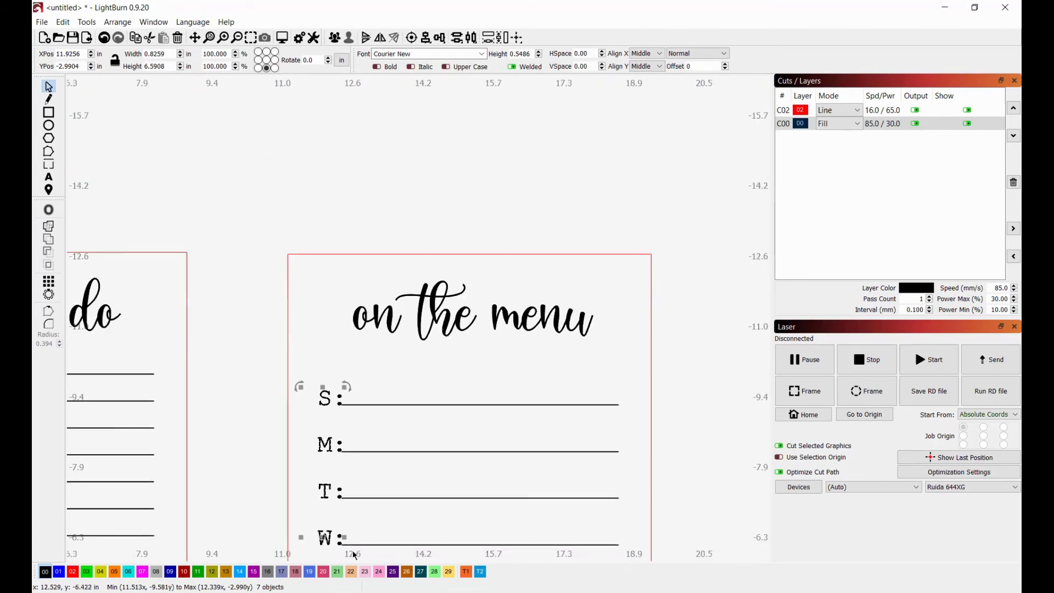
scroll(360, 562, up, 10)
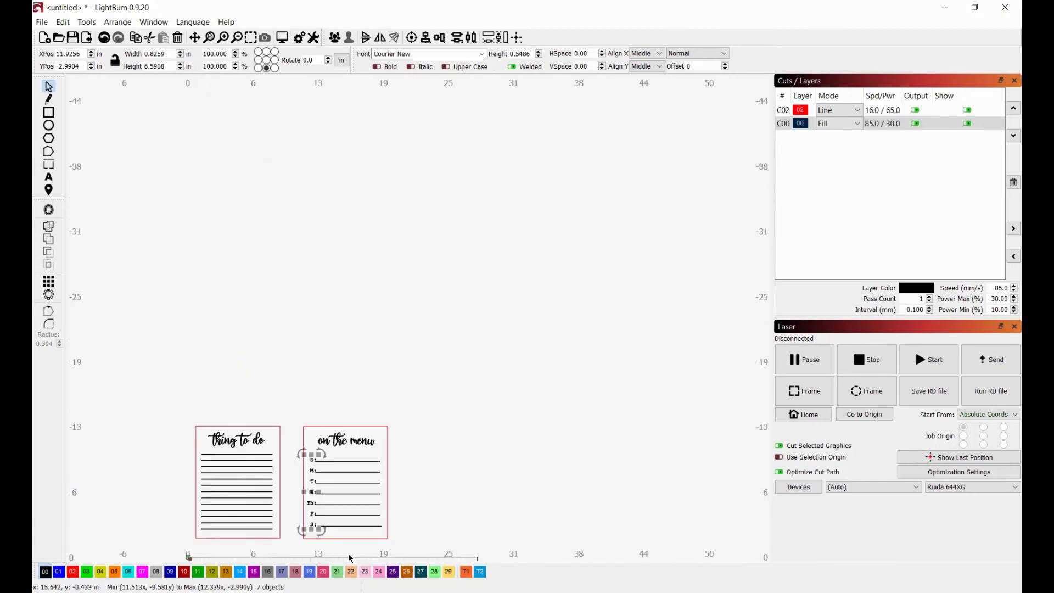
Step: Centre-align the seven menu underlines on one another and nudge them slightly right
click(276, 511)
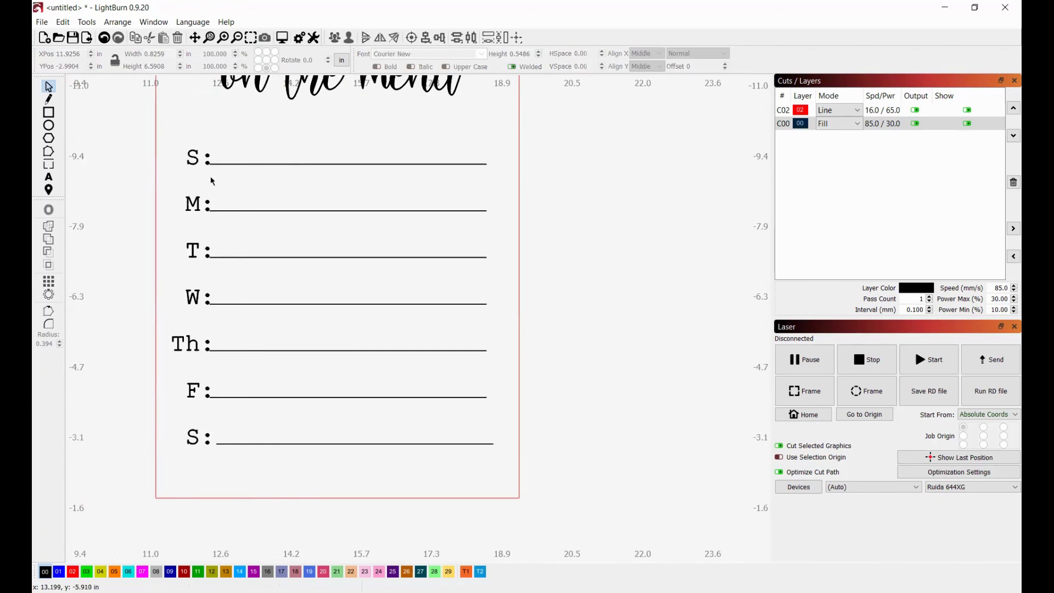
drag(208, 146, 503, 485)
key(c)
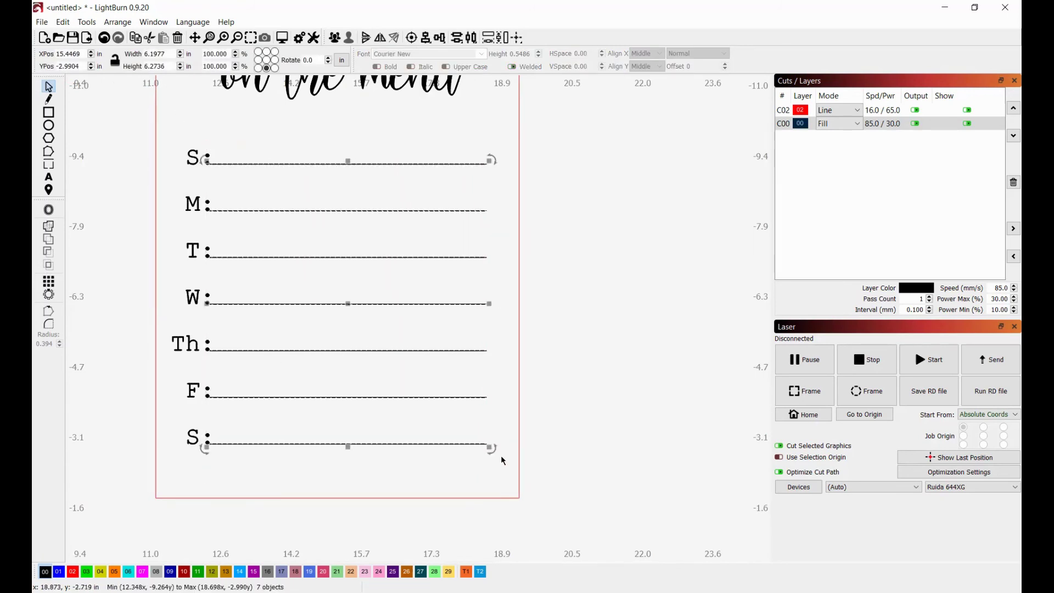
key(Right)
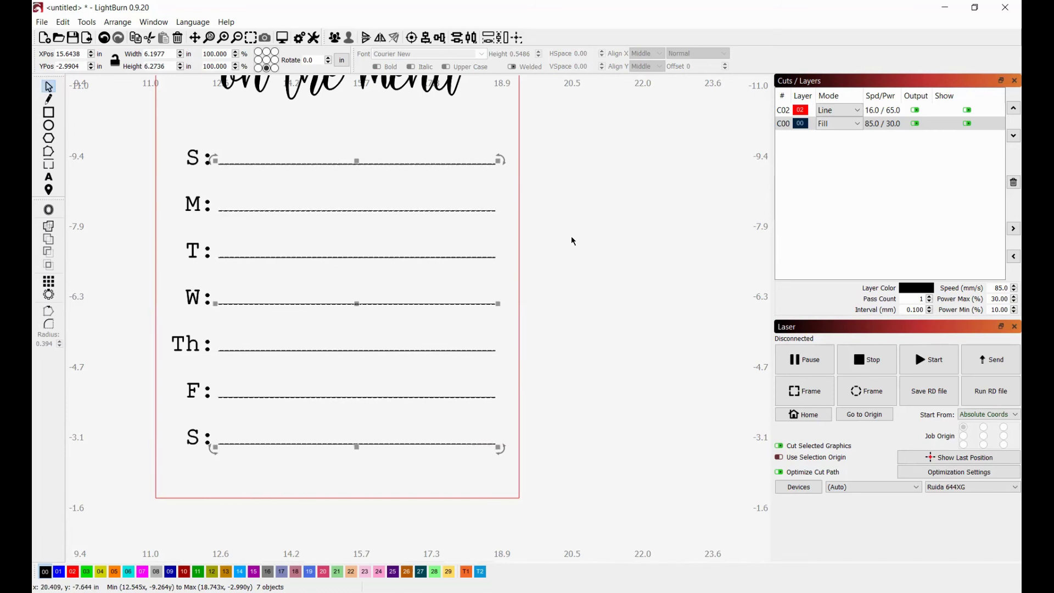
Step: Scale the day labels and their lines together slightly smaller
click(565, 258)
scroll(558, 271, down, 3)
drag(270, 180, 519, 374)
click(625, 313)
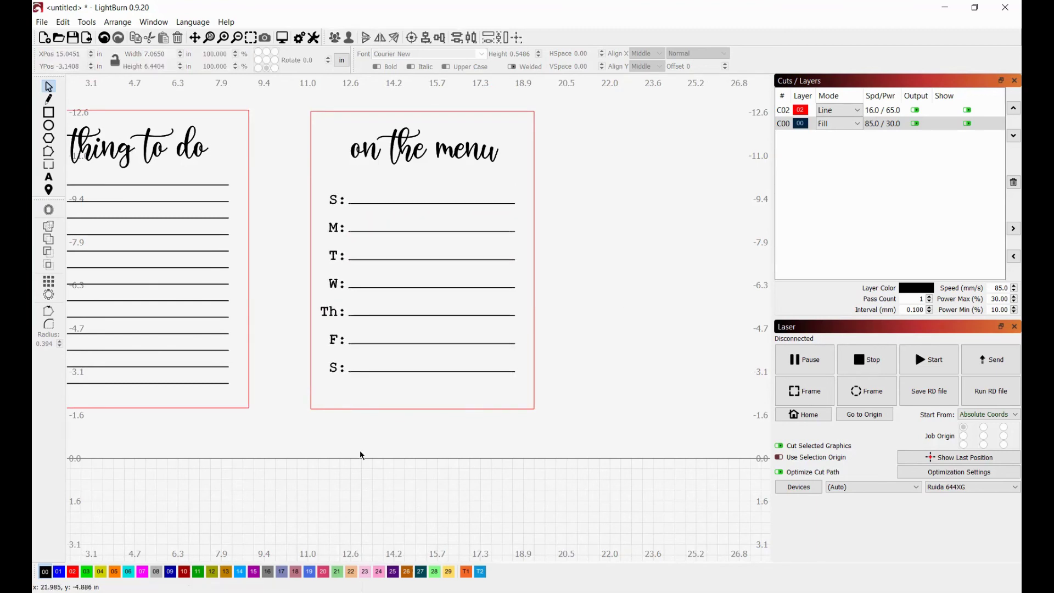
scroll(336, 449, down, 2)
scroll(341, 483, up, 3)
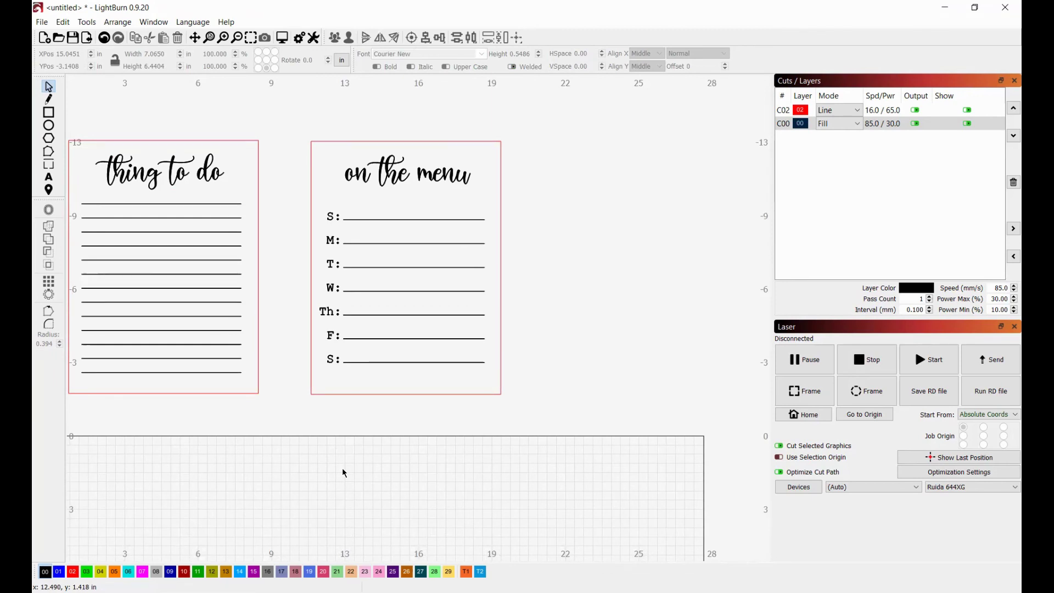
scroll(344, 473, down, 1)
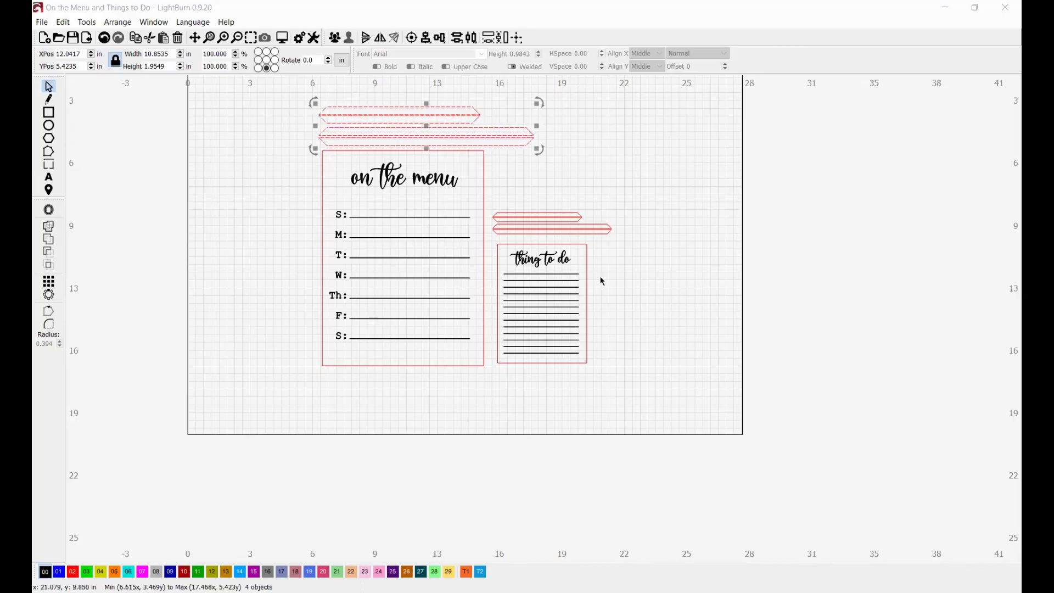
click(591, 399)
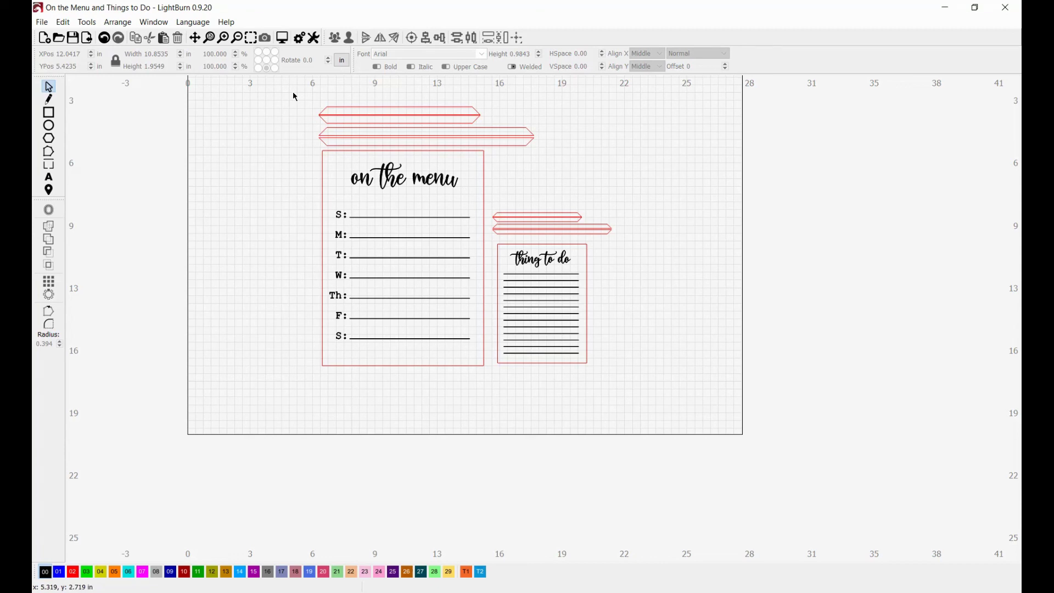
drag(299, 87, 595, 163)
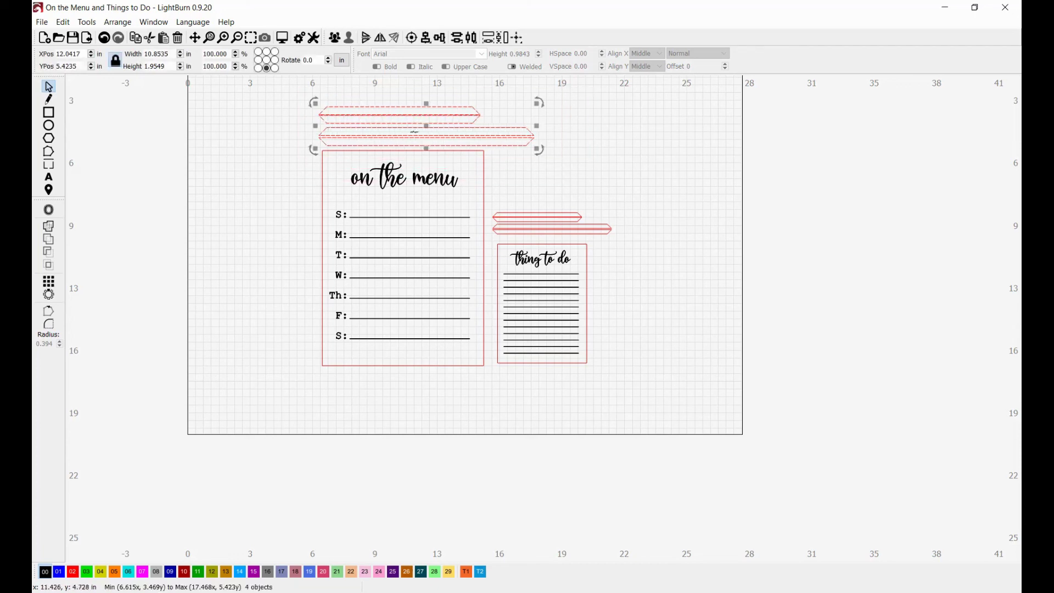